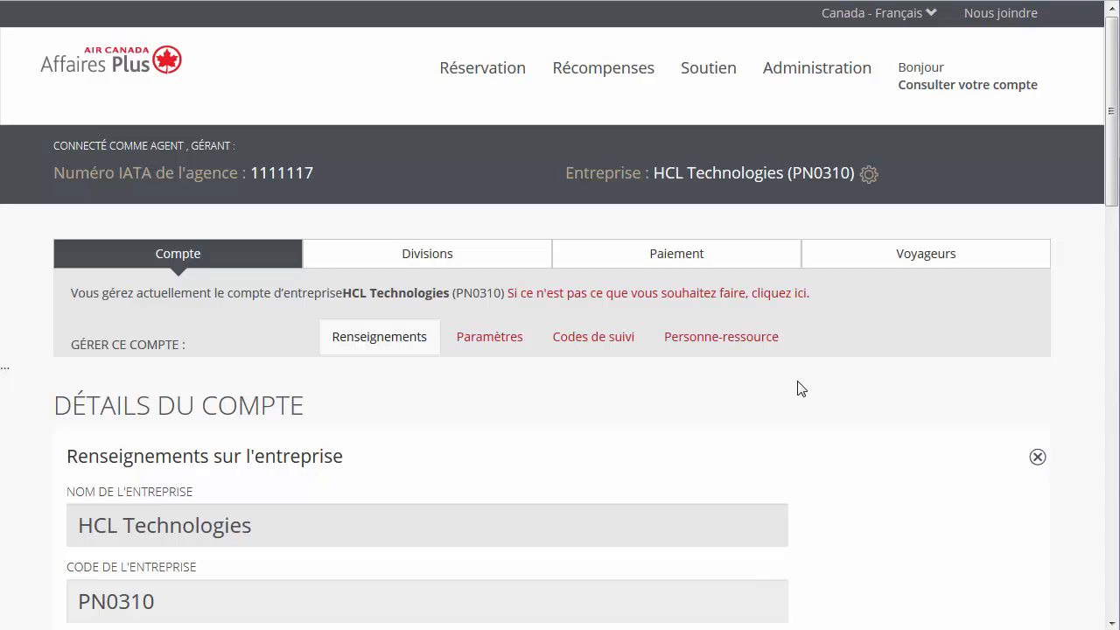
Step: Add internal tracking code SE2017 to the HCL Technologies account
click(602, 357)
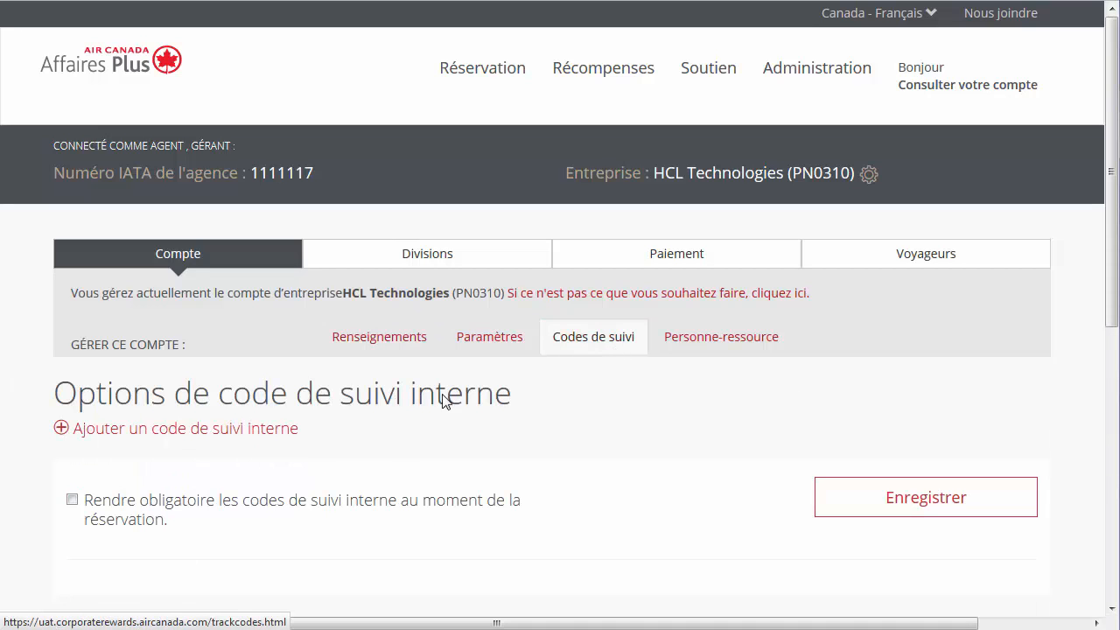
click(71, 430)
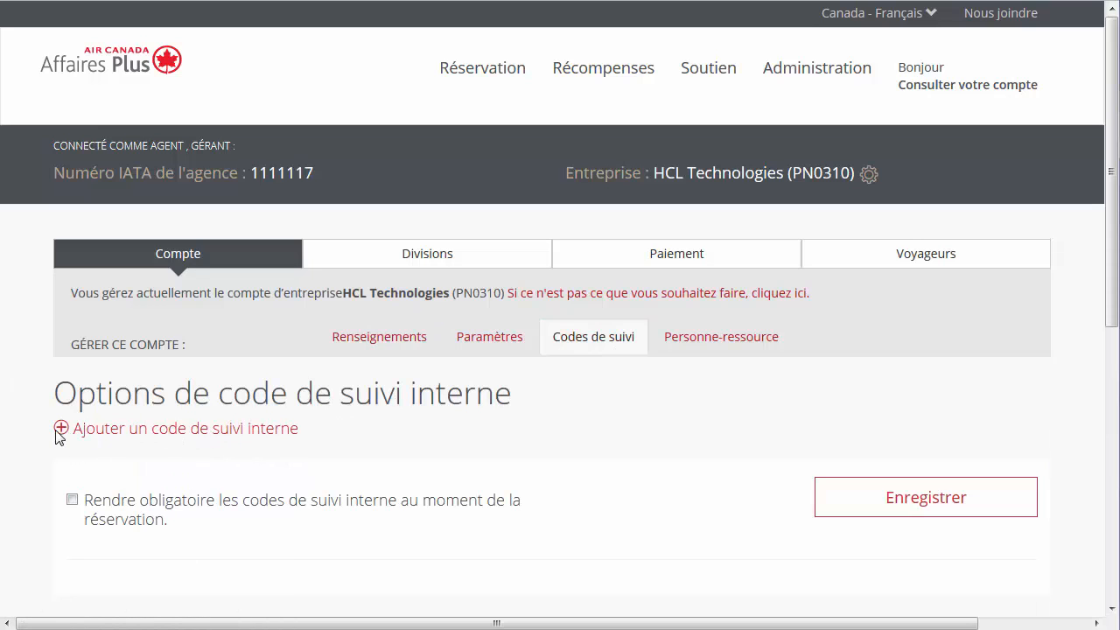
click(77, 492)
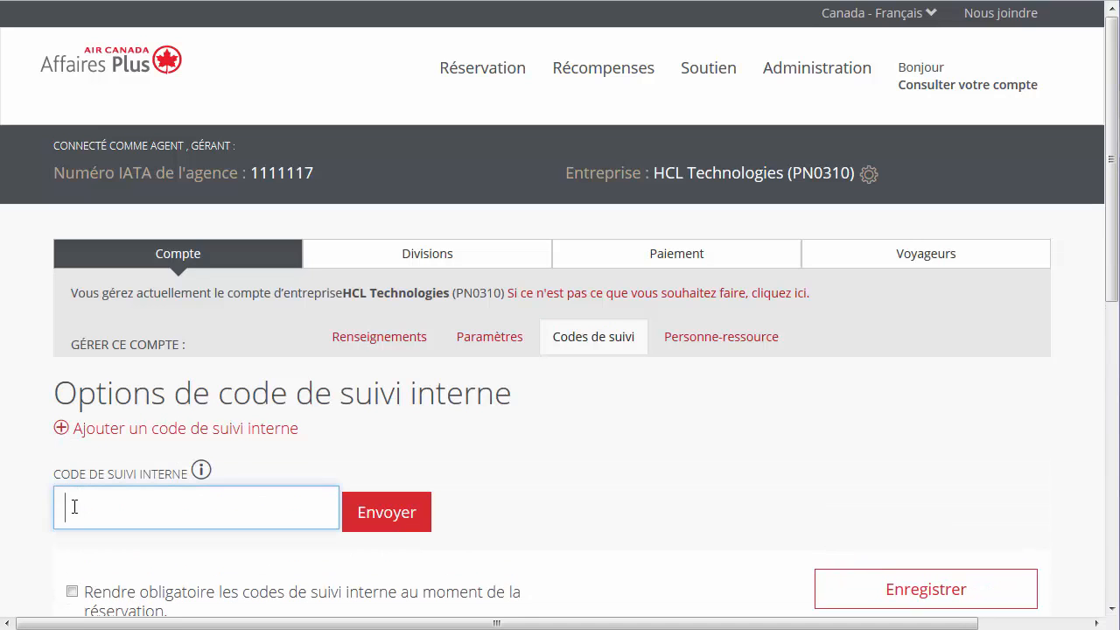
text(SE2017)
click(361, 524)
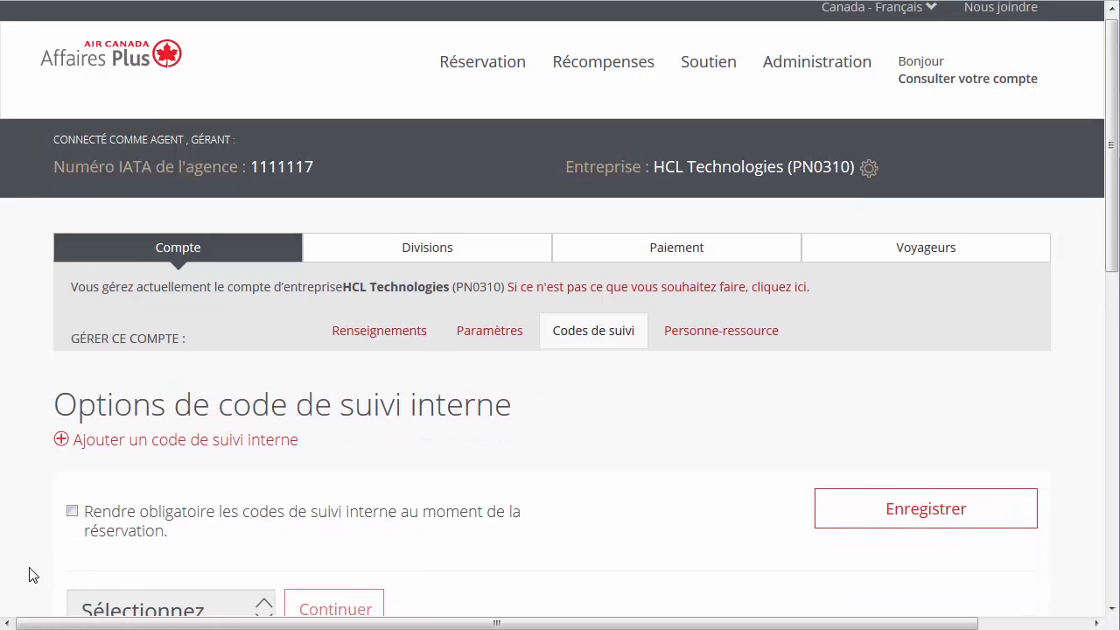
Step: Delete the SE2017 tracking code using the Delete bulk action
scroll(32, 578, down, 3)
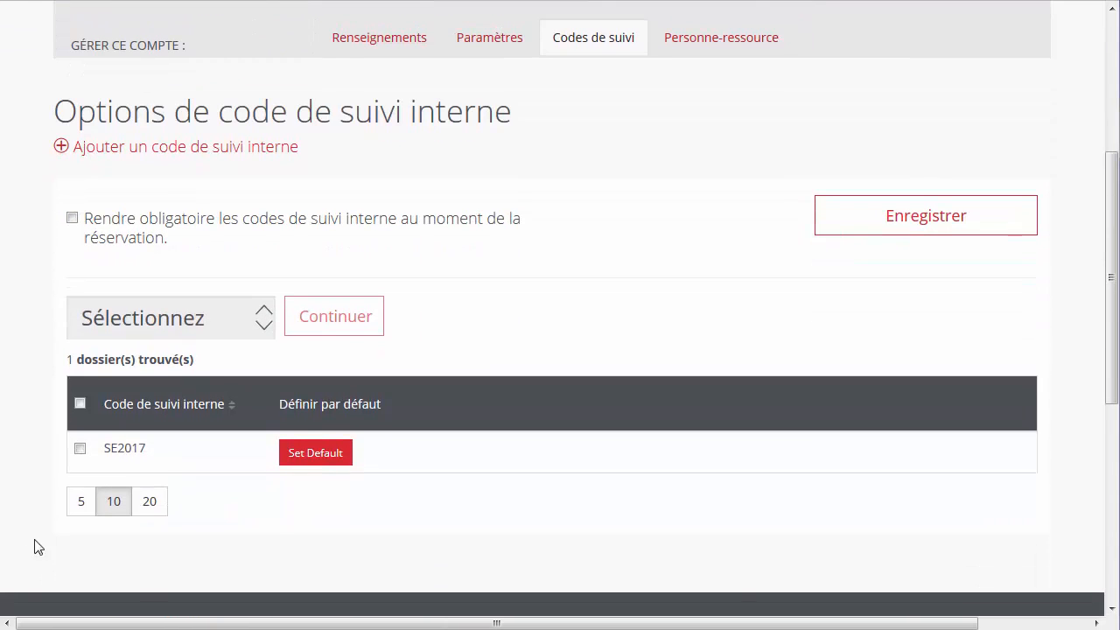
click(80, 449)
click(266, 326)
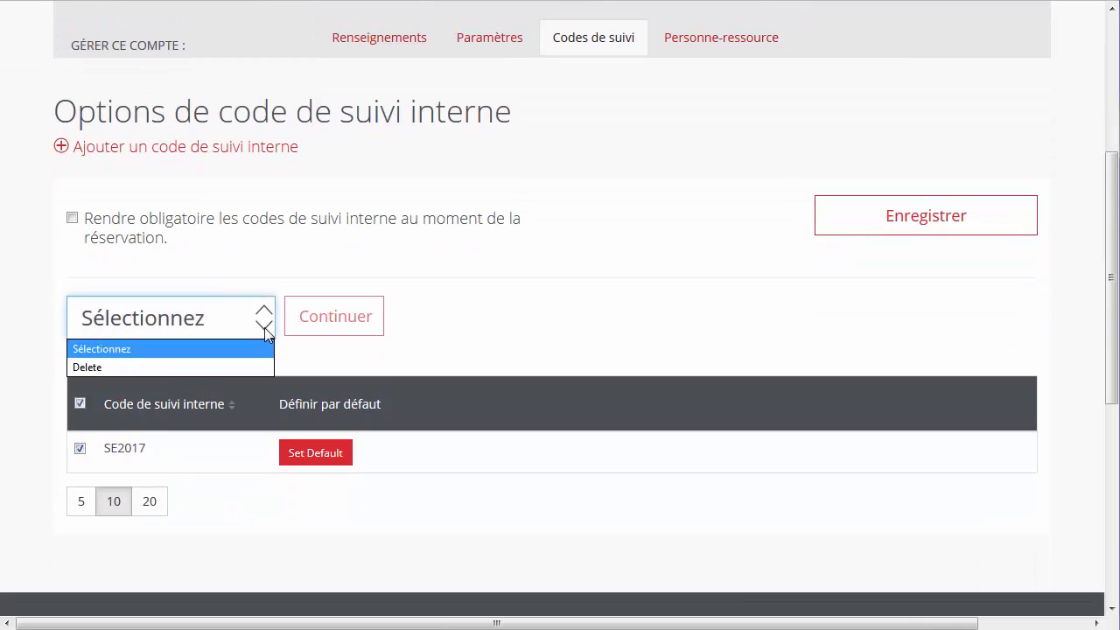
click(244, 367)
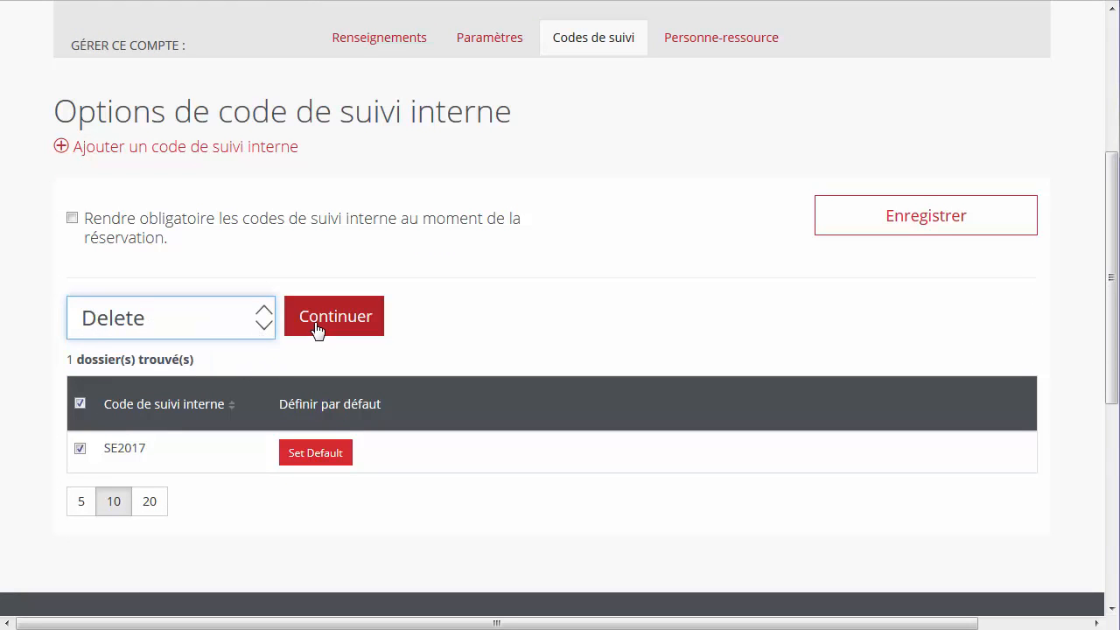
click(317, 328)
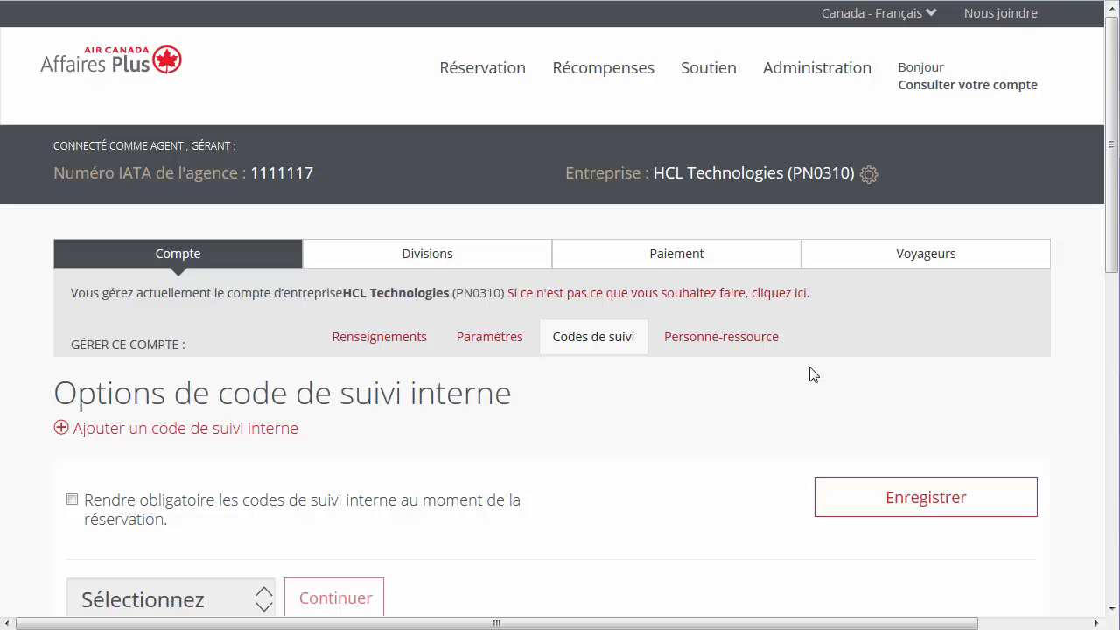
Step: Look over the Personne-ressource contact form, then go to the account's Paiement options
click(770, 344)
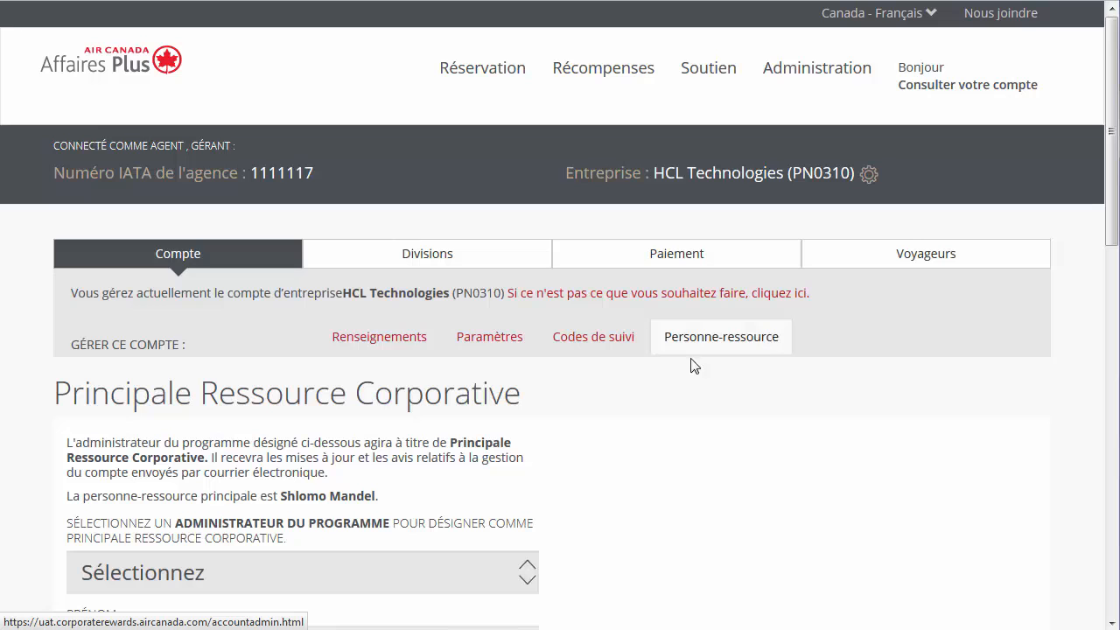
scroll(37, 499, down, 5)
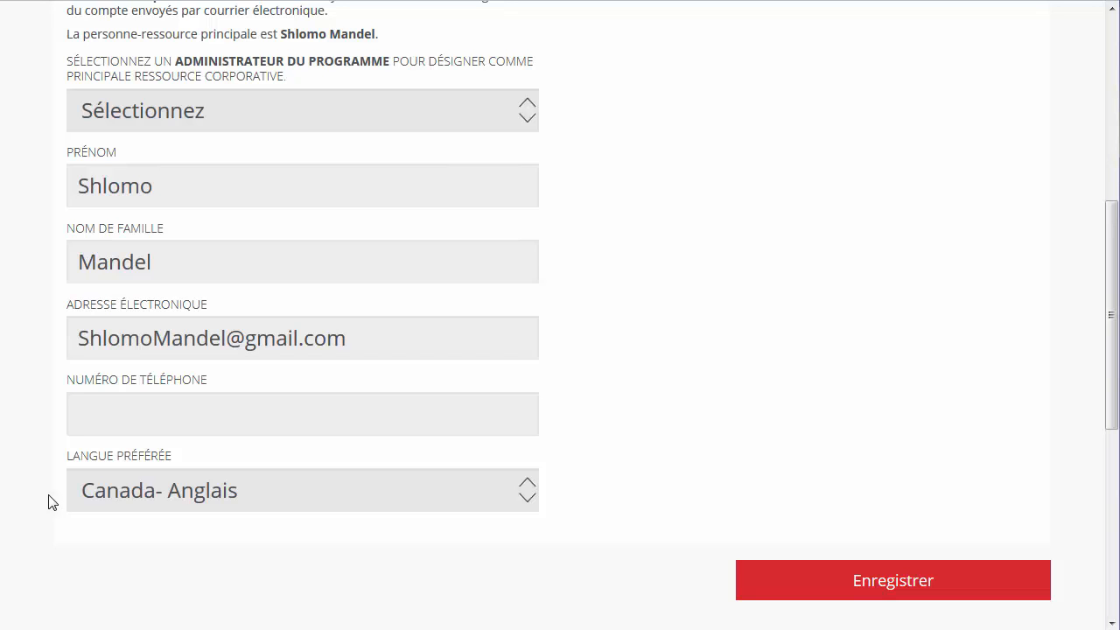
click(750, 586)
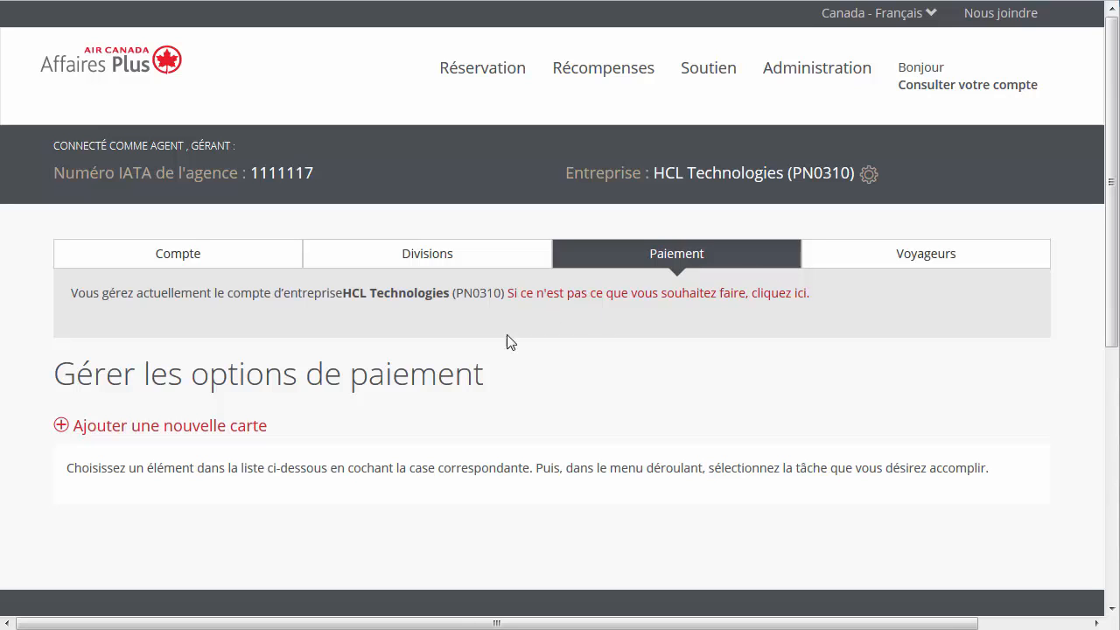
Step: Save Visa card SE2017, expiring May 2021, for HCL Technologies and all travellers
click(261, 424)
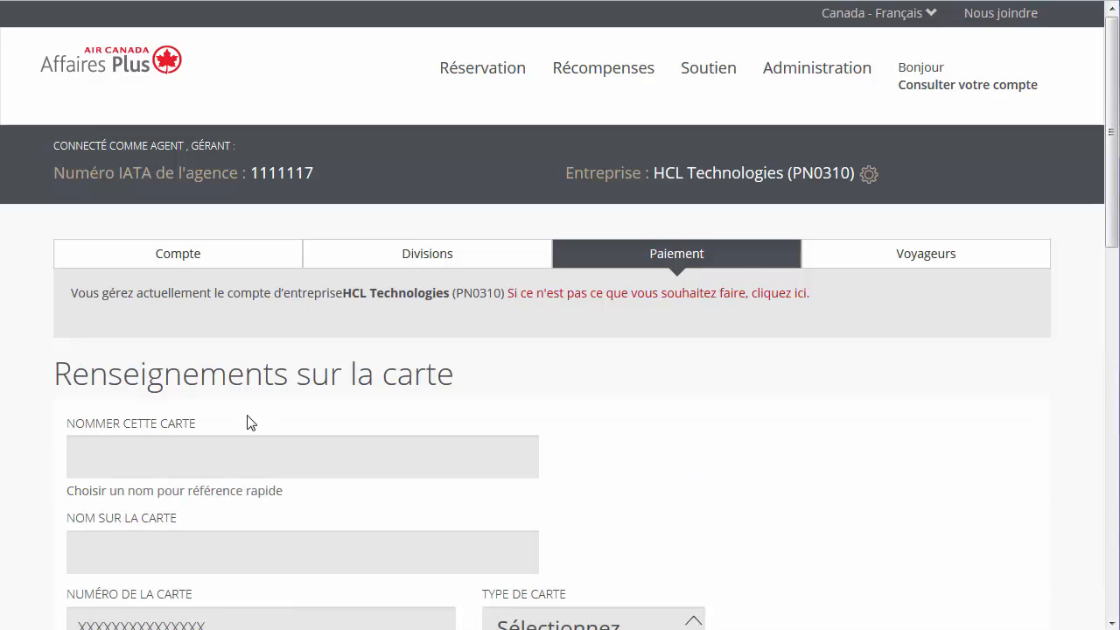
scroll(30, 453, down, 3)
scroll(29, 453, down, 1)
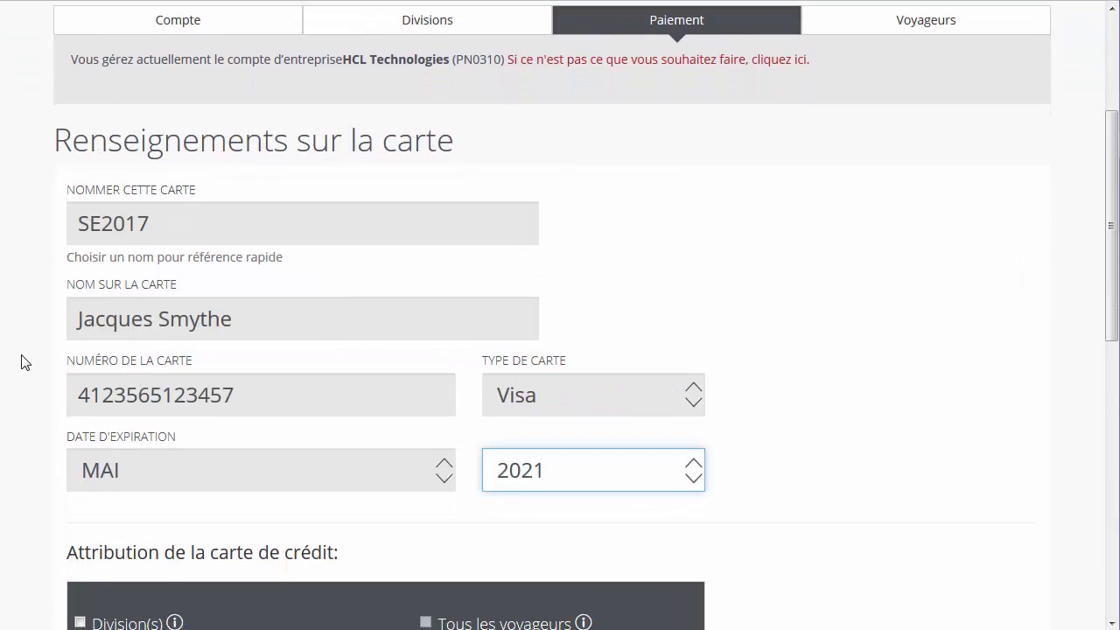
scroll(32, 452, down, 5)
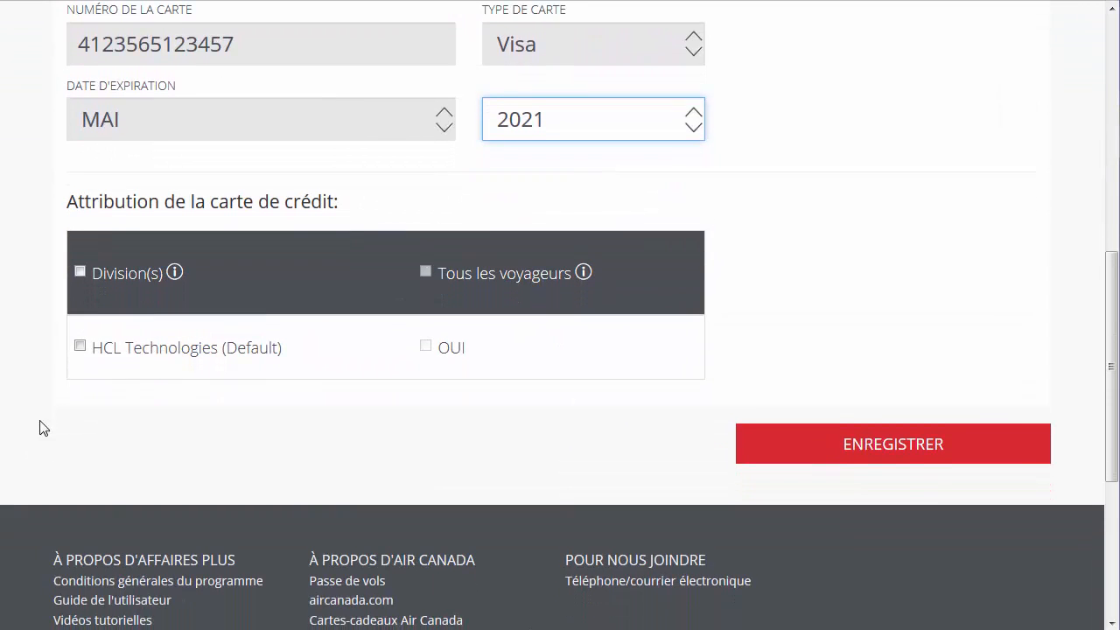
click(80, 346)
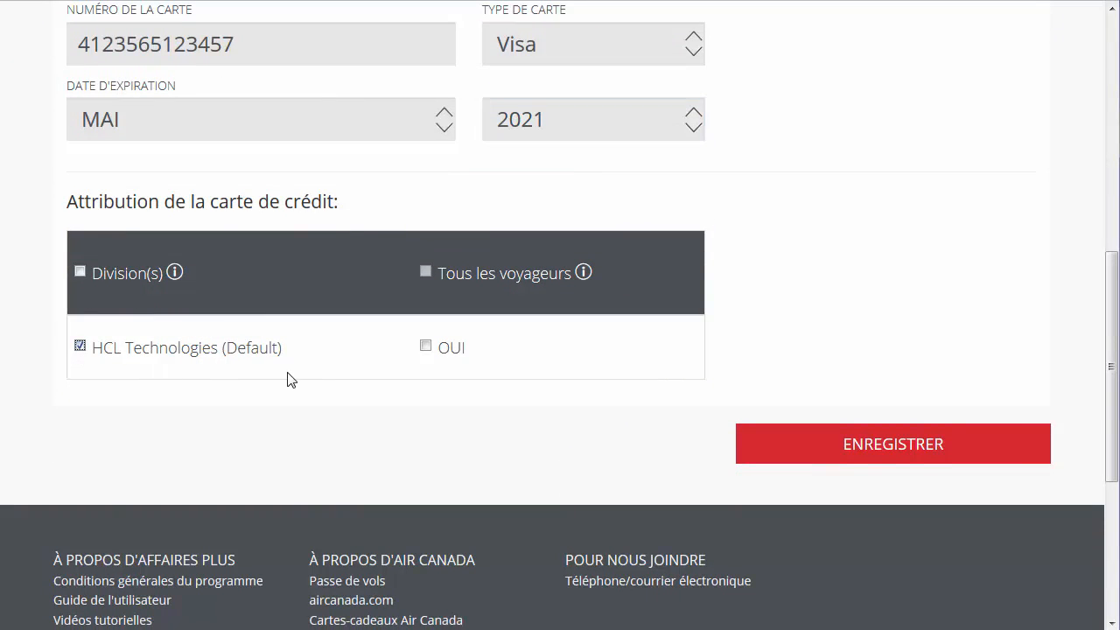
click(426, 347)
click(758, 450)
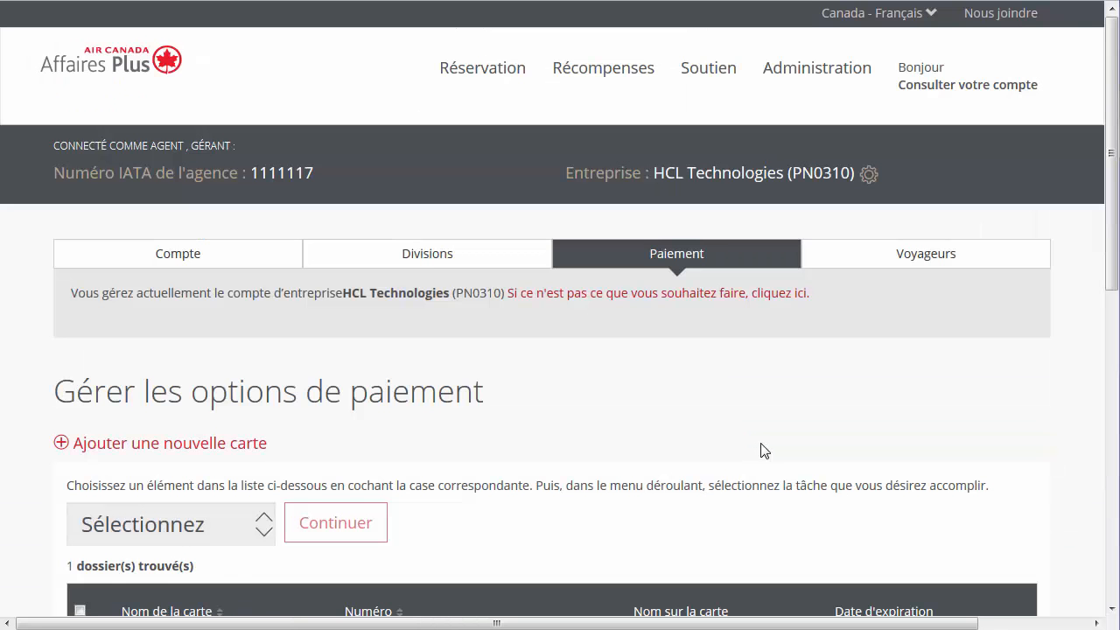
Step: Delete the SE2017 card with the Supprimer bulk action
scroll(760, 452, down, 3)
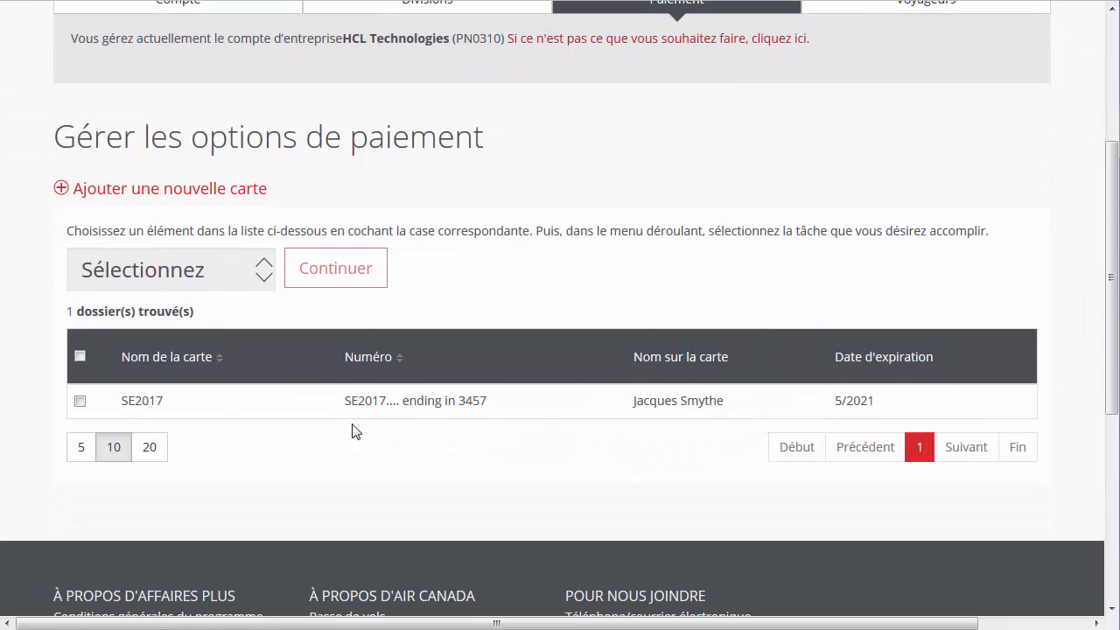
click(79, 402)
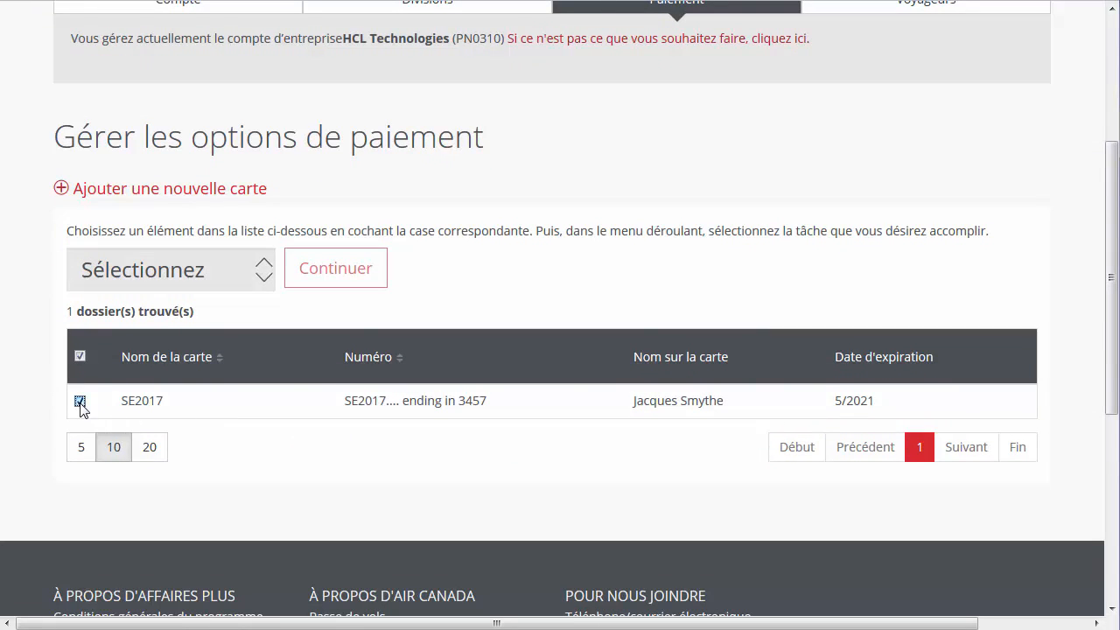
click(259, 276)
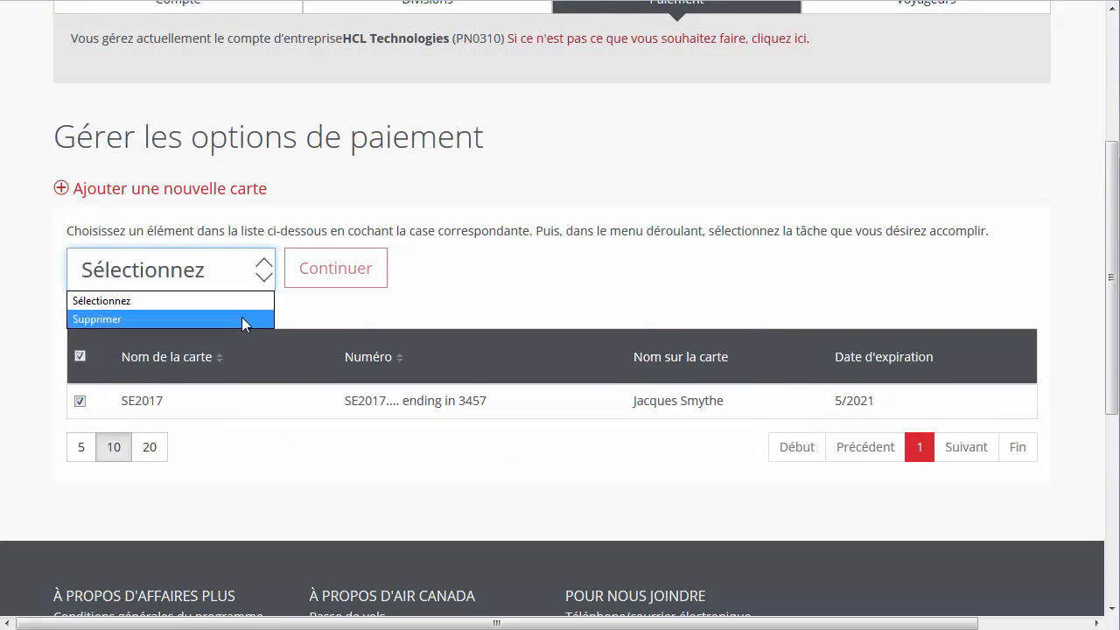
click(241, 318)
click(312, 284)
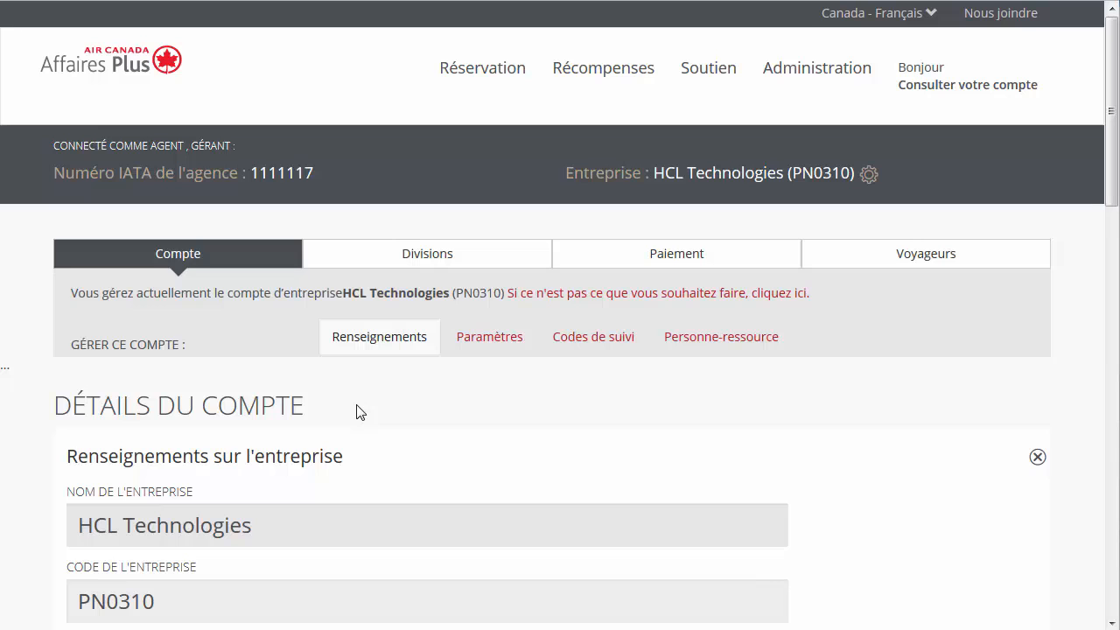
Step: Create division HCL-Canada with the company's Montreal address and save it
click(418, 270)
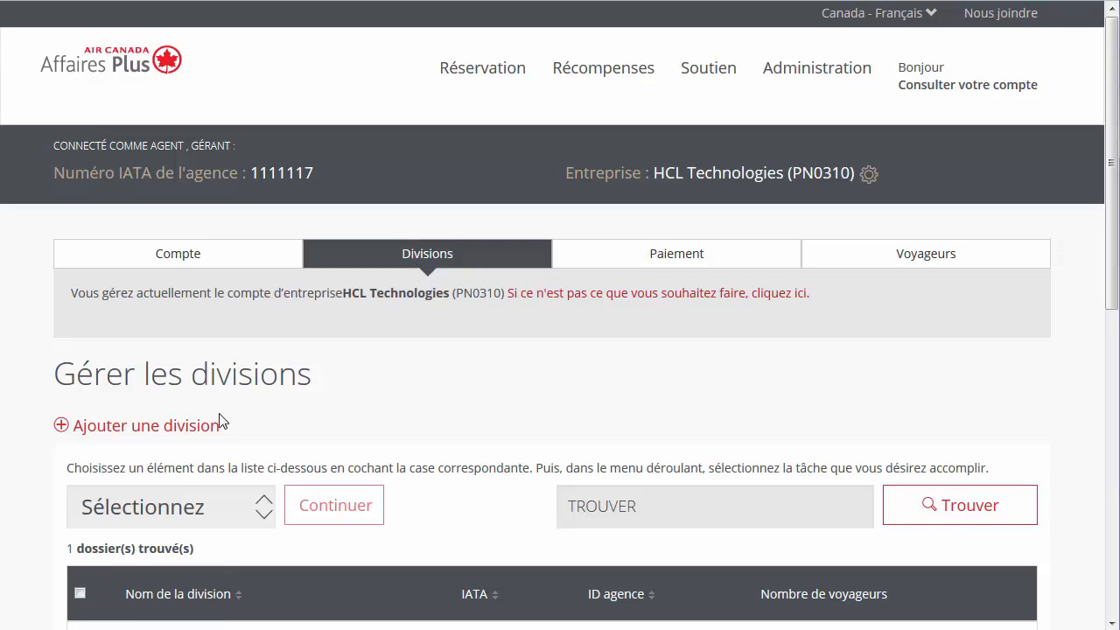
click(205, 433)
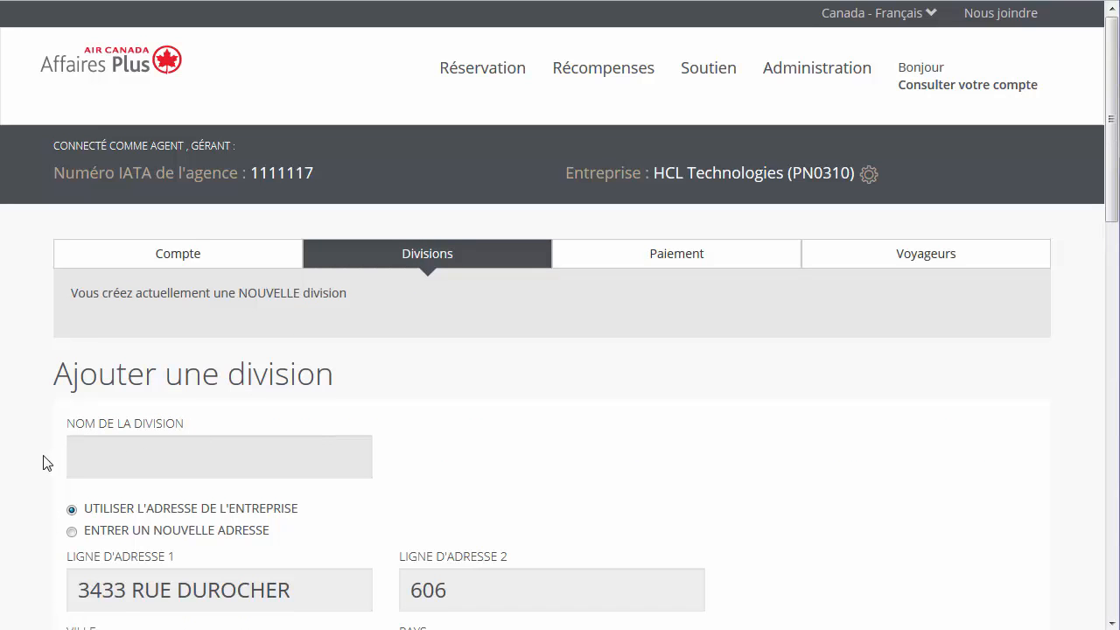
scroll(43, 461, down, 3)
scroll(46, 462, down, 2)
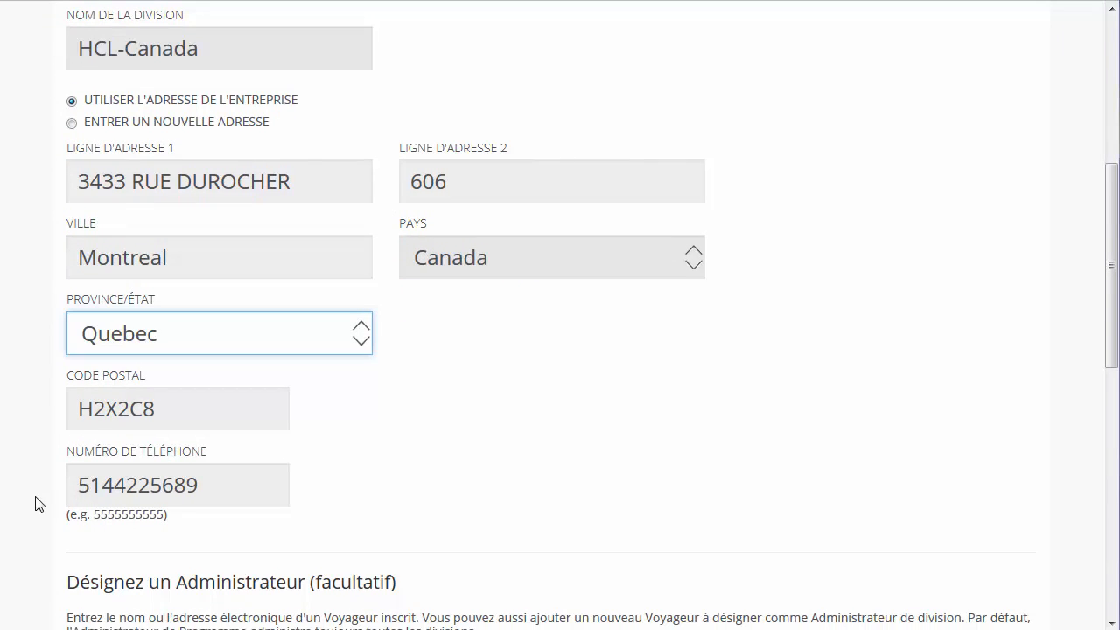
scroll(41, 464, down, 5)
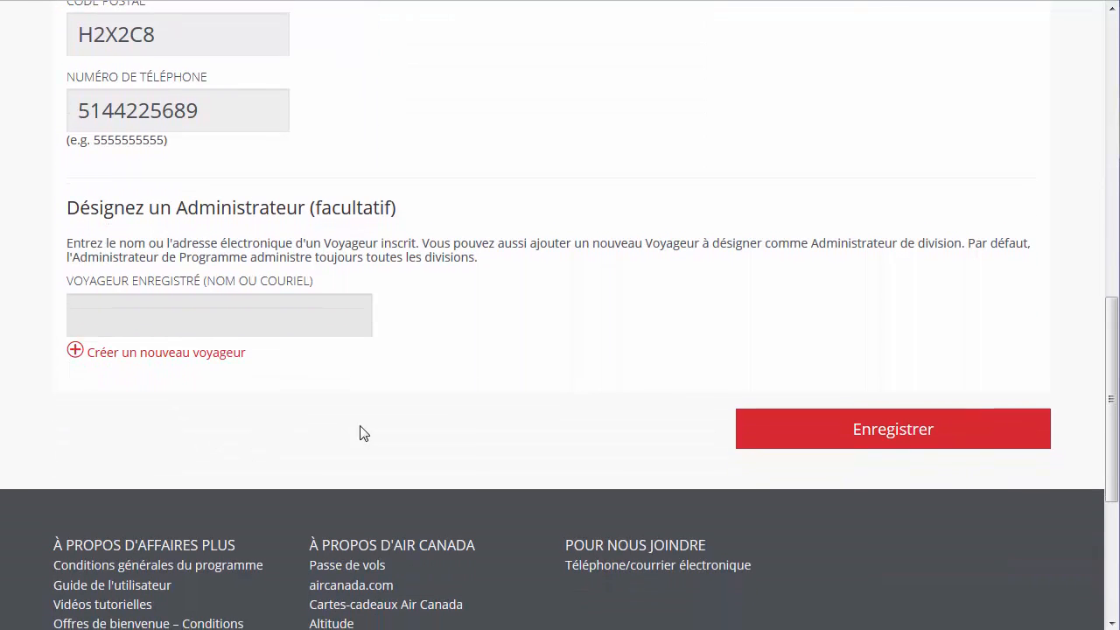
click(742, 437)
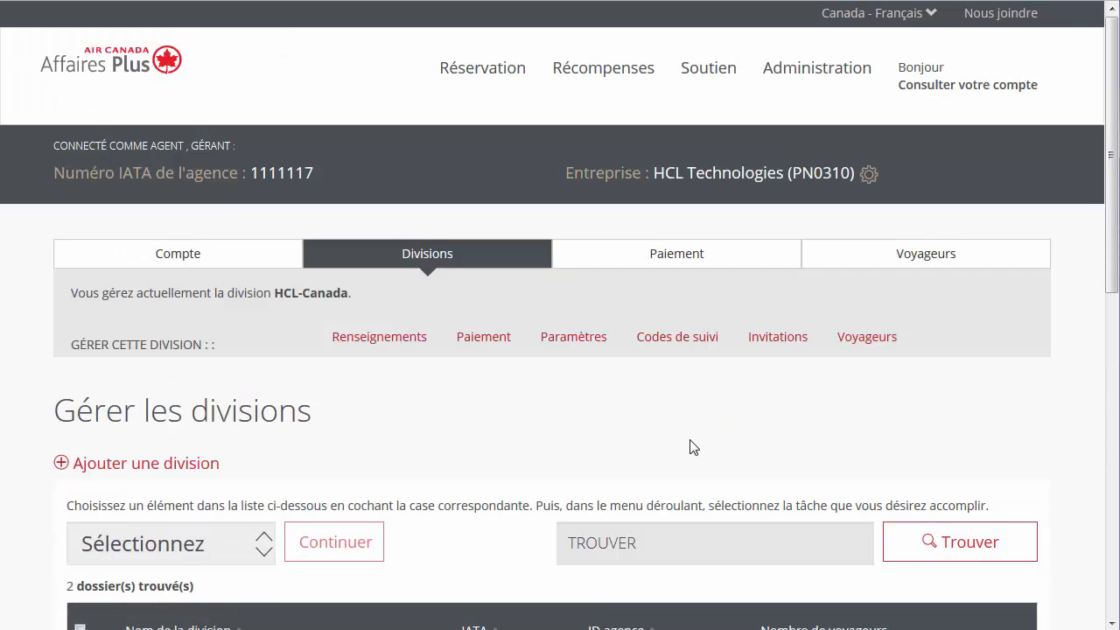
scroll(455, 525, down, 3)
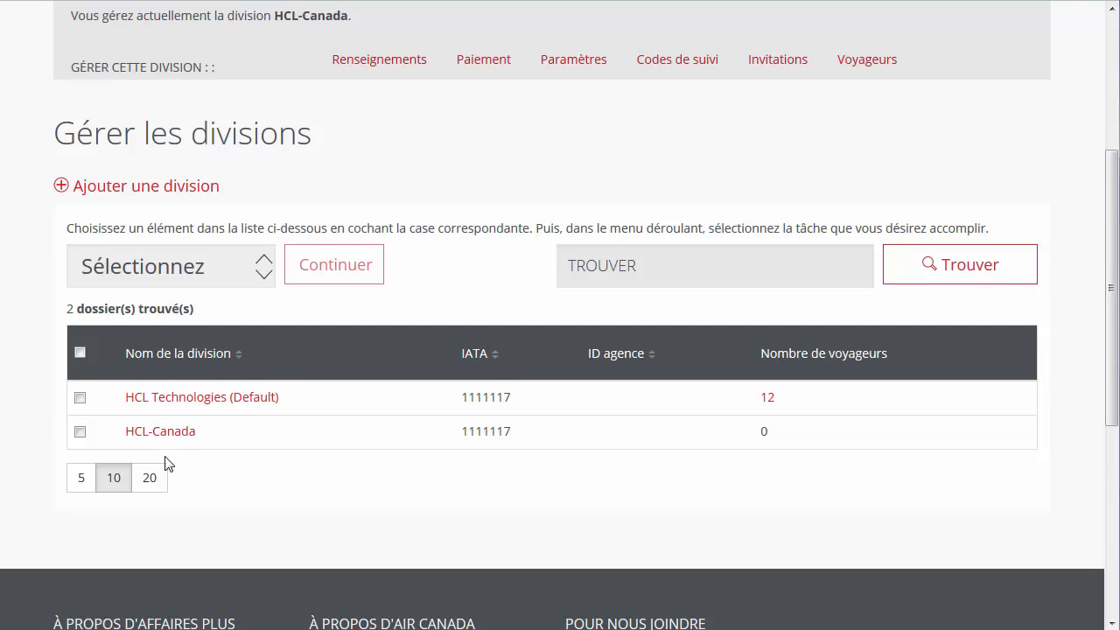
Step: Start deleting the HCL-Canada division, then close the Supprimer confirmation so it remains listed
click(81, 432)
click(263, 275)
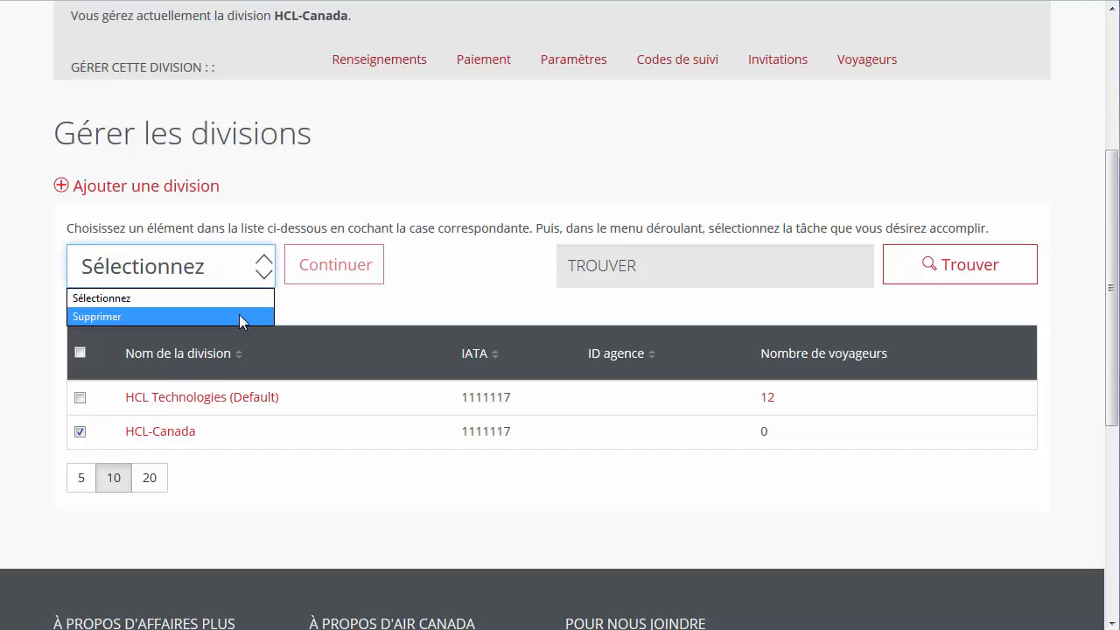
click(239, 314)
click(313, 273)
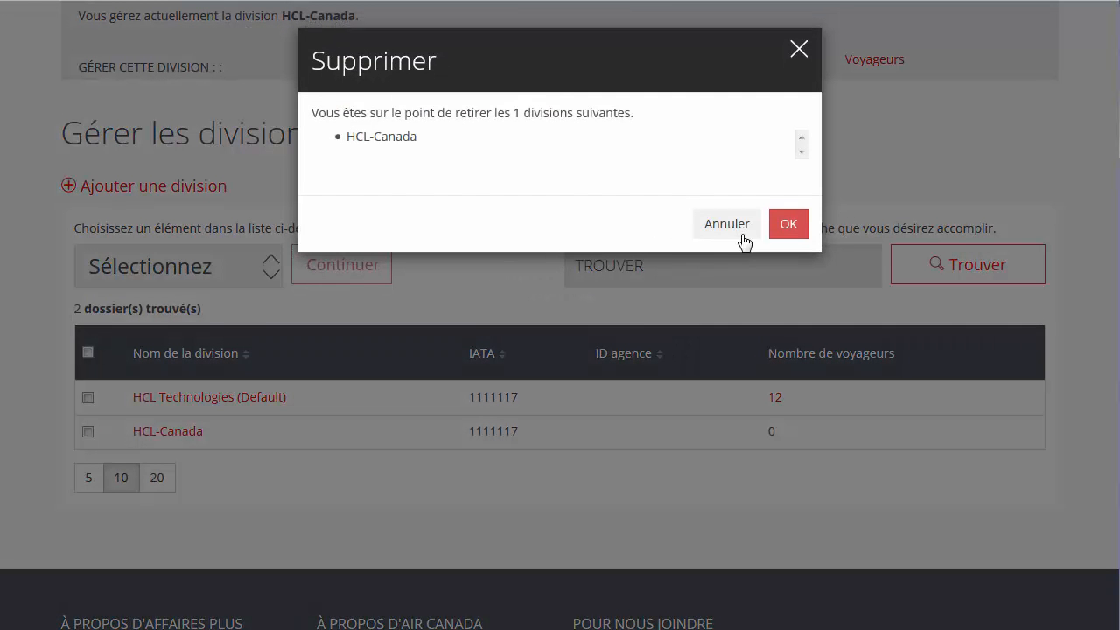
click(775, 231)
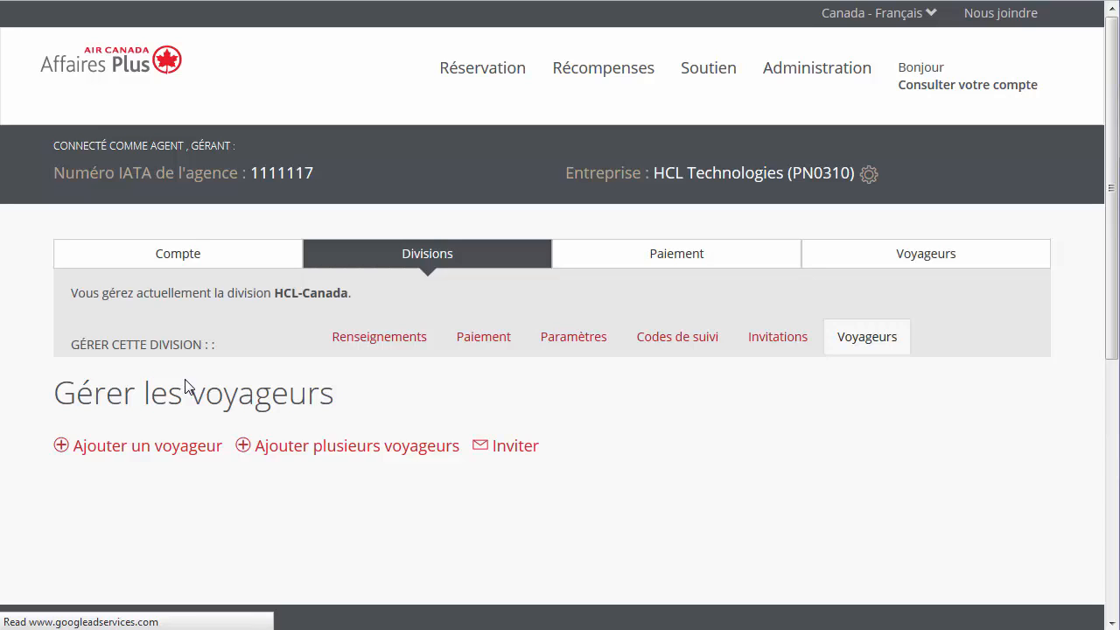
Step: Set the HCL-Canada division's default agency ID to 002 and save
click(557, 350)
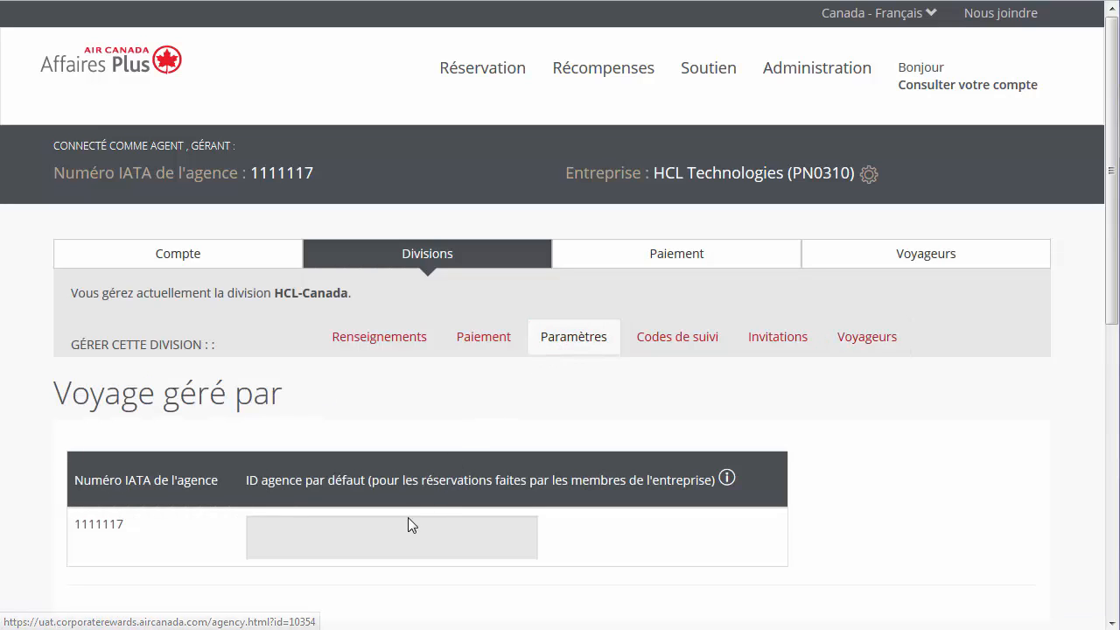
click(391, 541)
text(002)
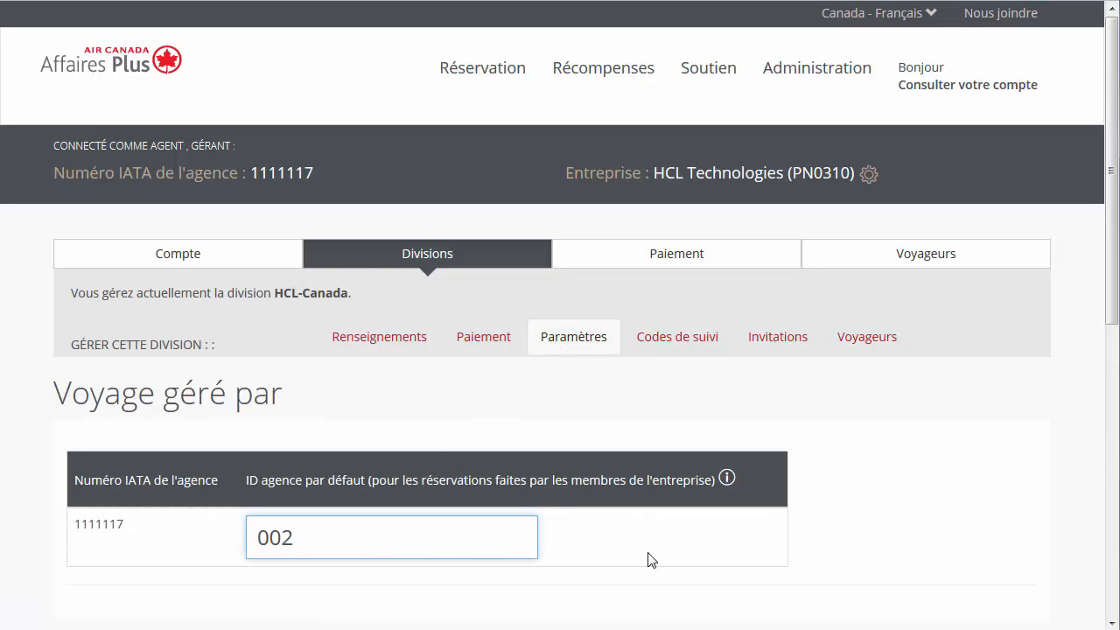
scroll(692, 555, down, 3)
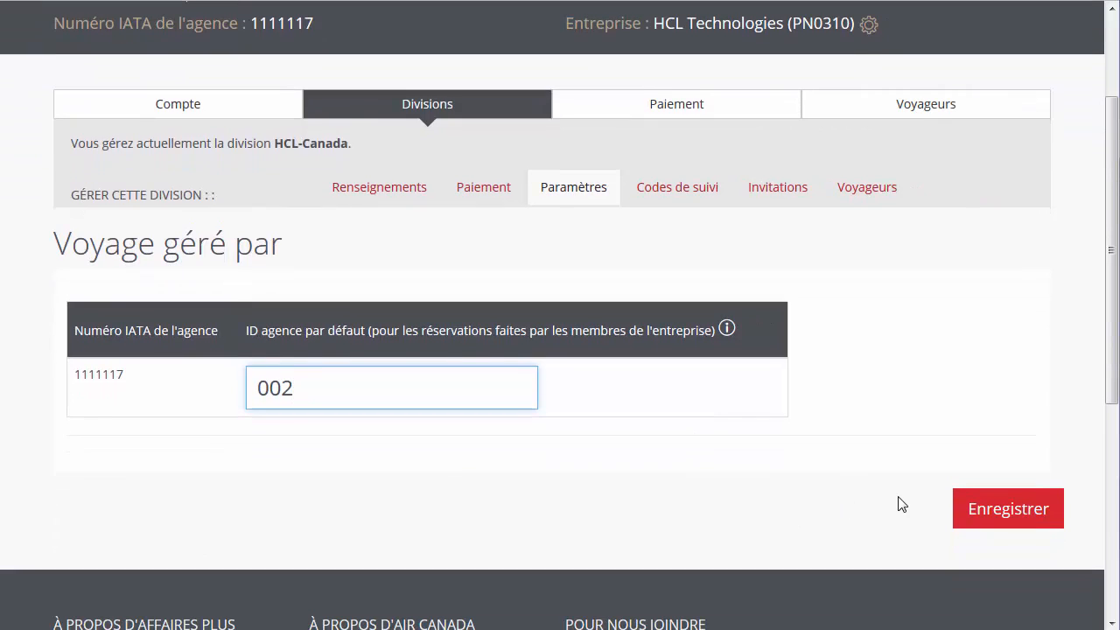
click(960, 520)
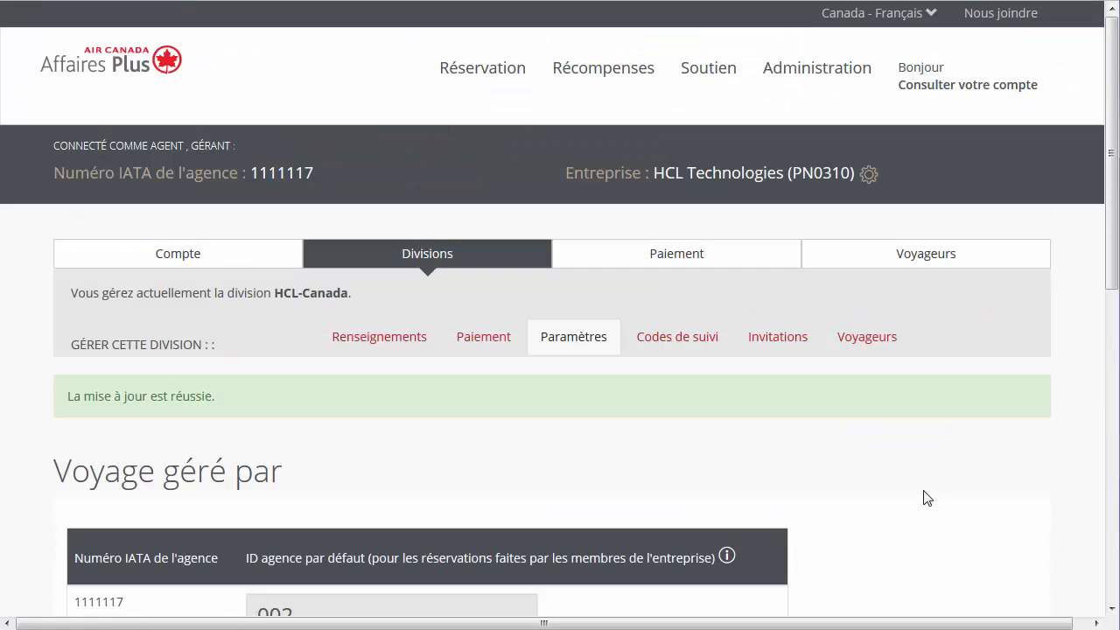
Step: Change the default agency ID to 003, save, and go to the division's Codes de suivi
scroll(926, 495, down, 1)
scroll(926, 495, down, 1)
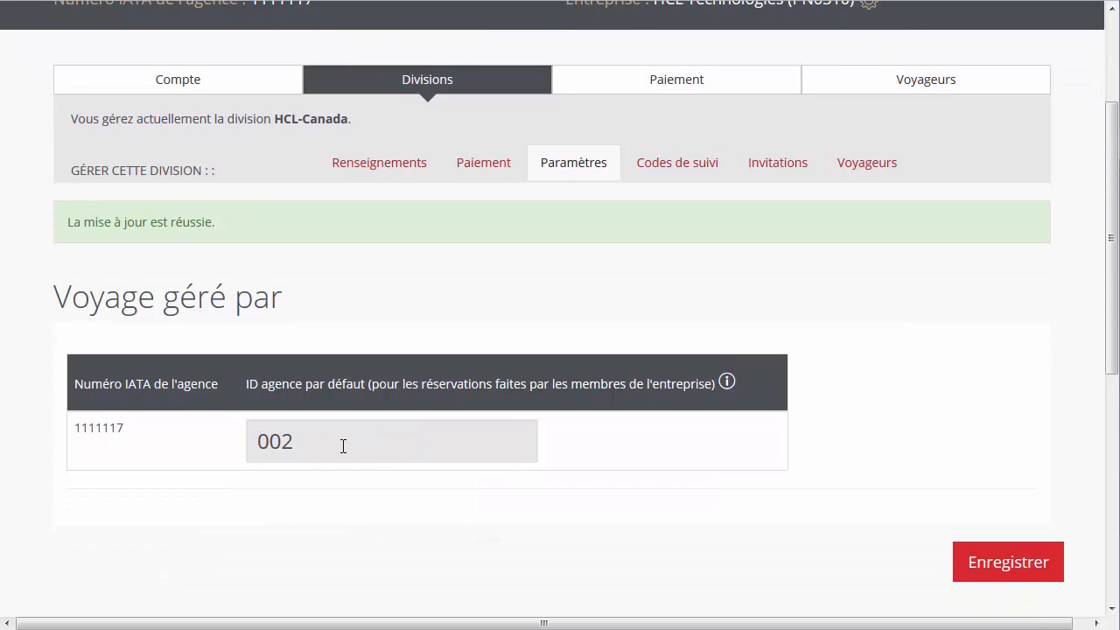
click(310, 446)
key(BackSpace)
text(3)
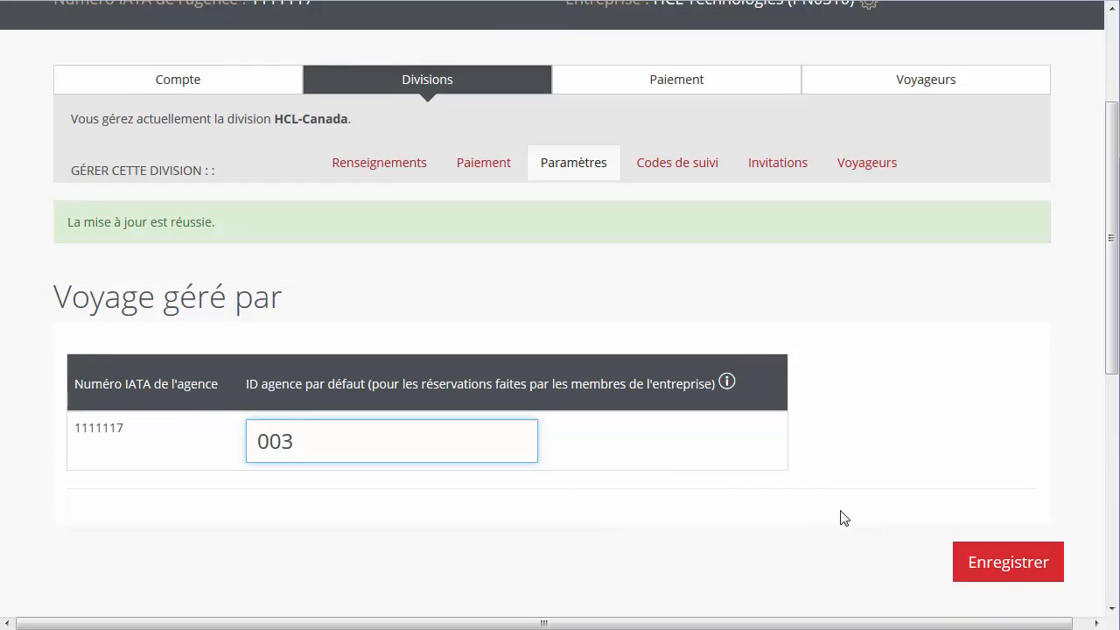
click(962, 563)
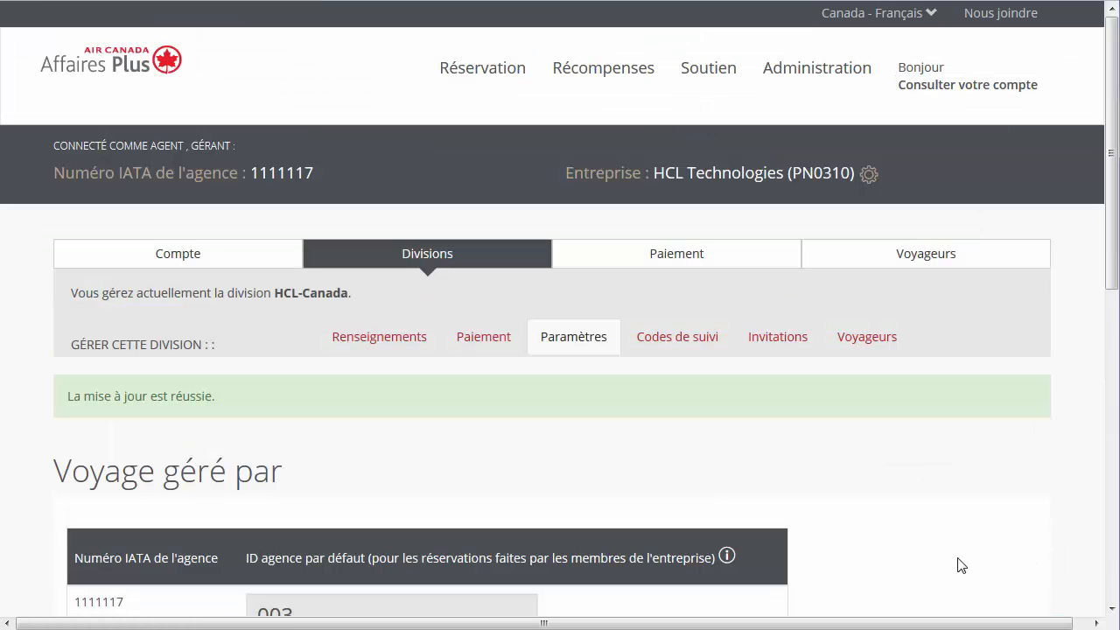
scroll(959, 565, down, 1)
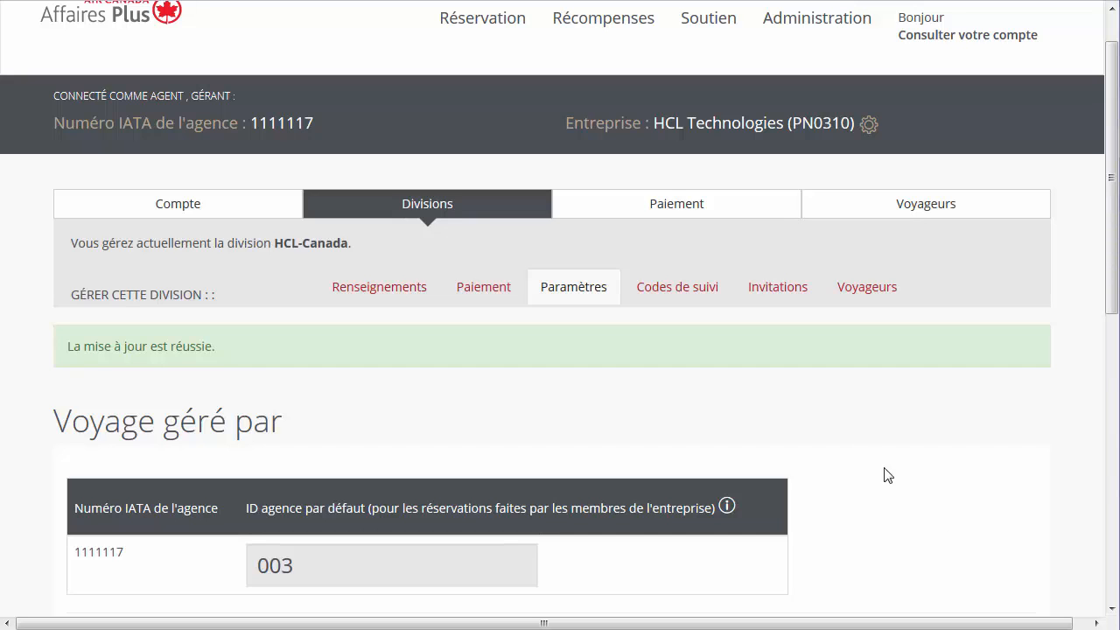
click(707, 303)
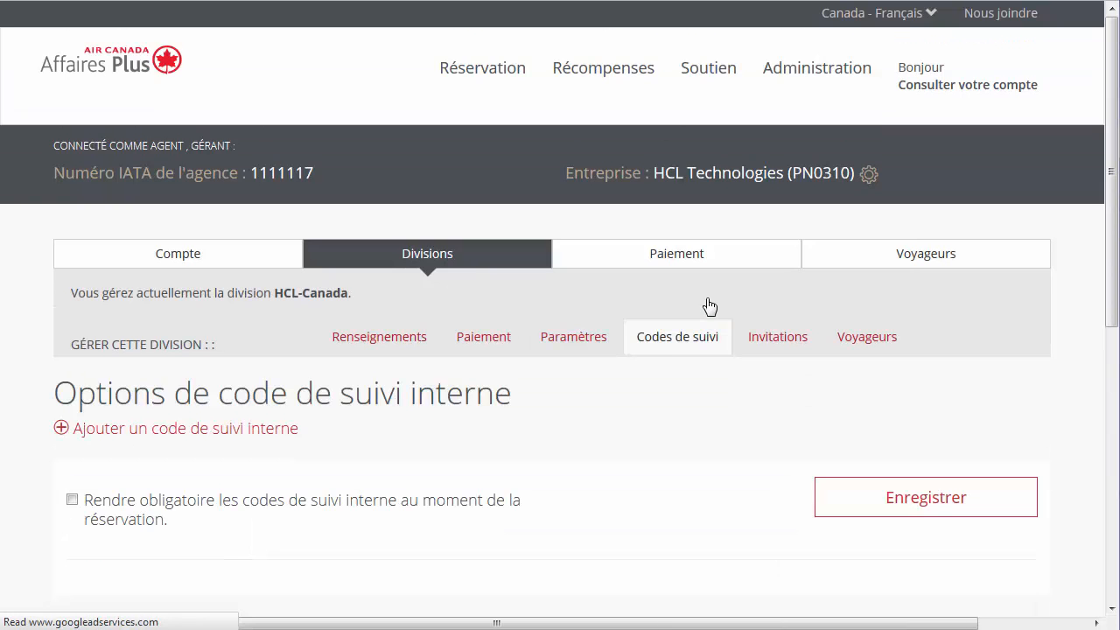
Step: Add internal tracking code SE2017 to the HCL-Canada division
click(294, 435)
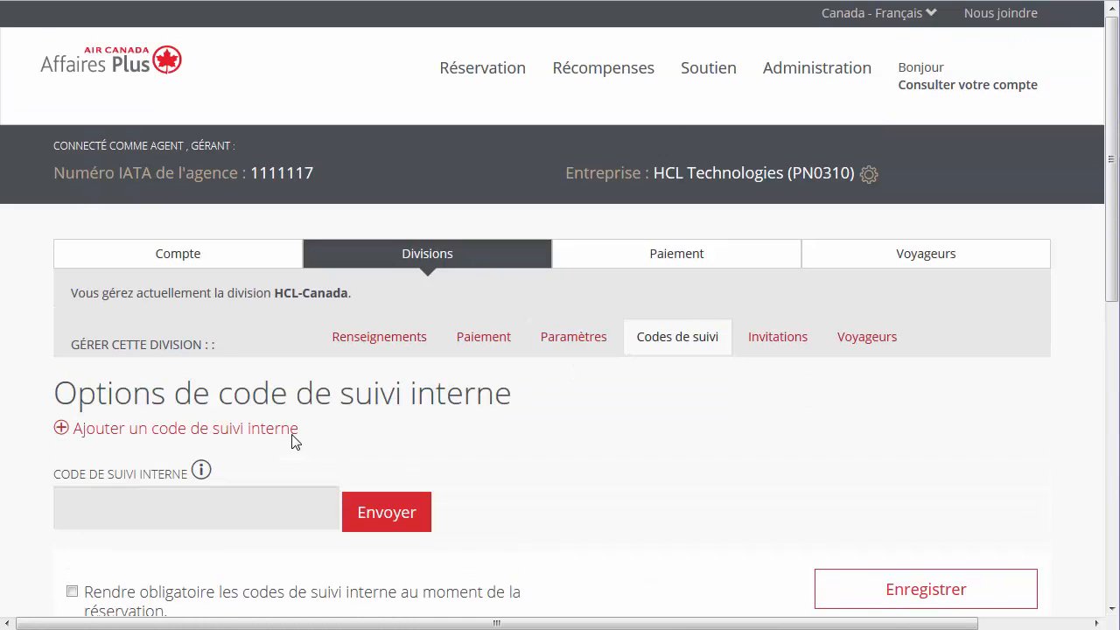
click(205, 500)
text(SE2017)
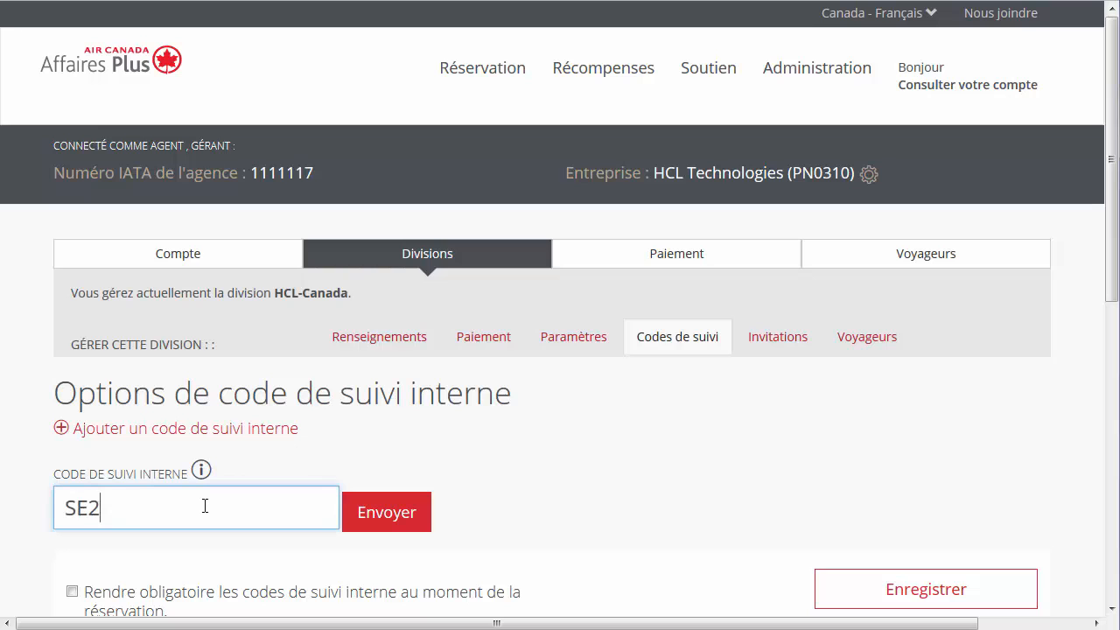
click(369, 513)
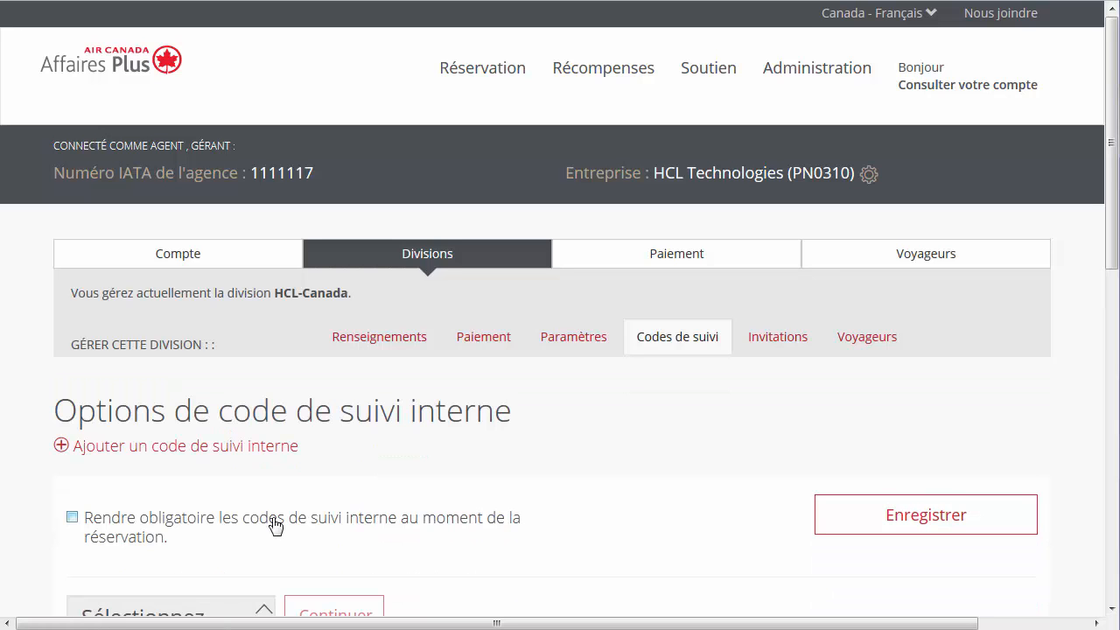
Step: Delete the SE2017 tracking code with the Delete bulk action
scroll(49, 576, down, 2)
scroll(47, 575, down, 1)
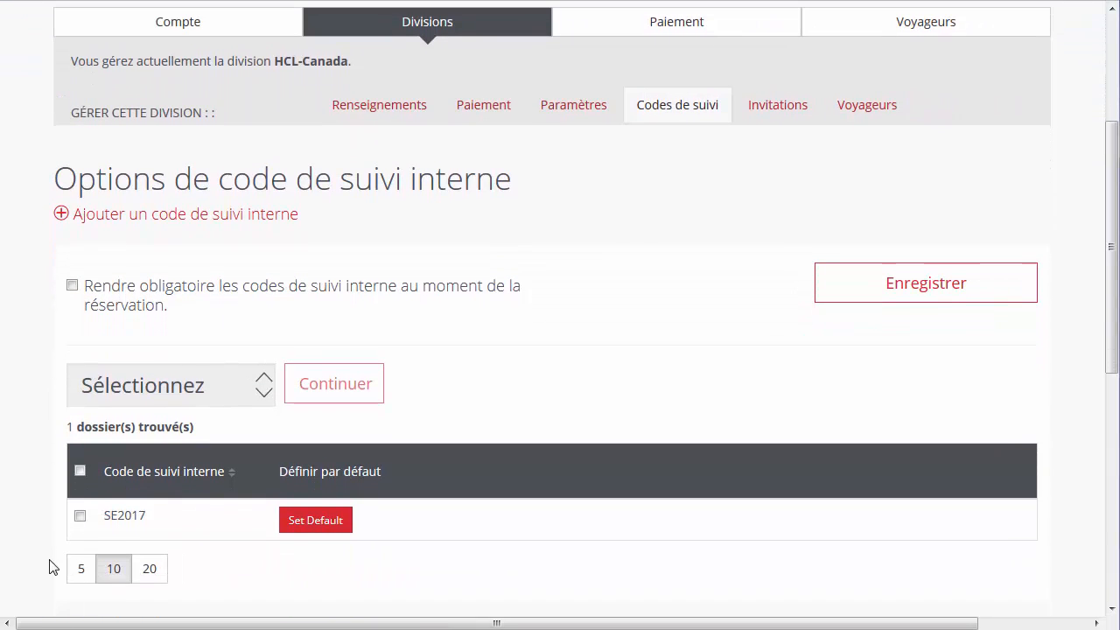
click(80, 516)
click(243, 404)
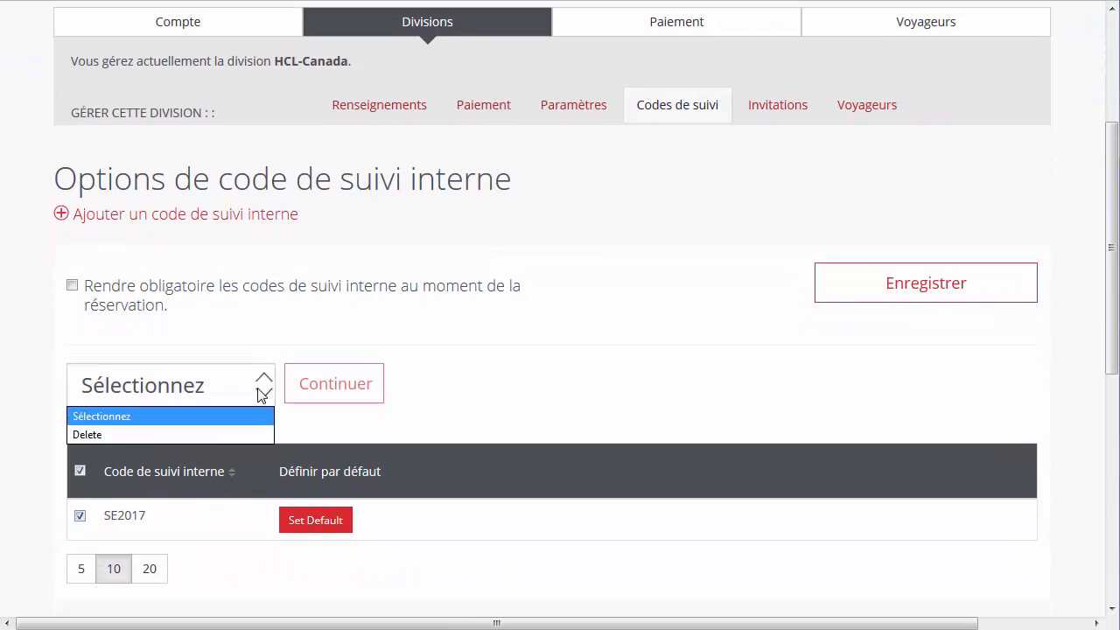
click(235, 434)
click(322, 395)
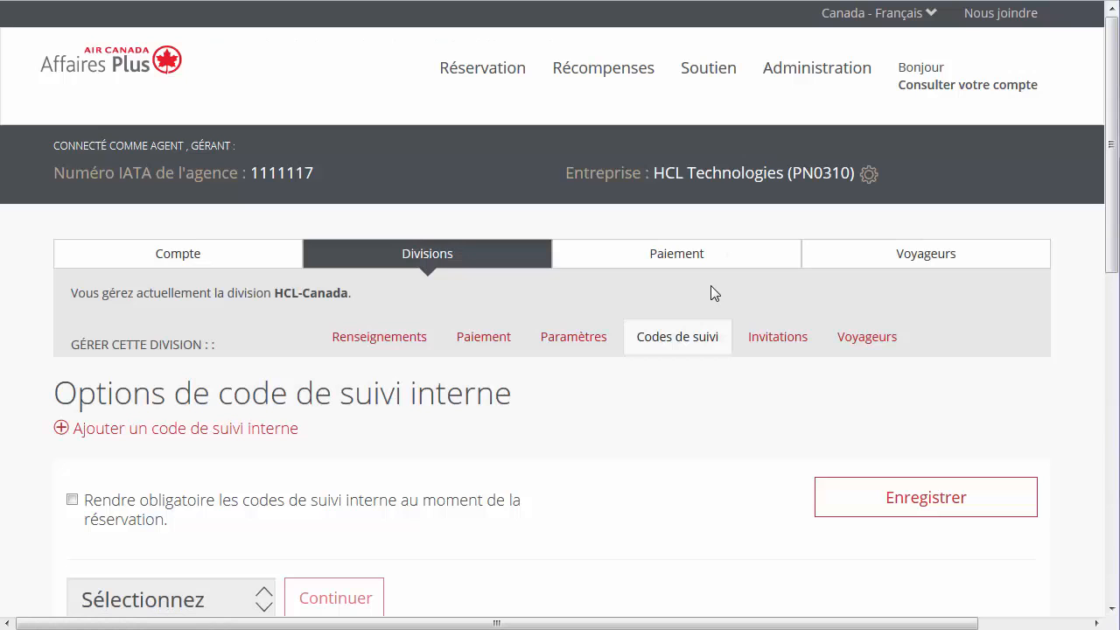
Step: Make the Conference card usable by all travellers via Attribuer à tous and save
click(499, 347)
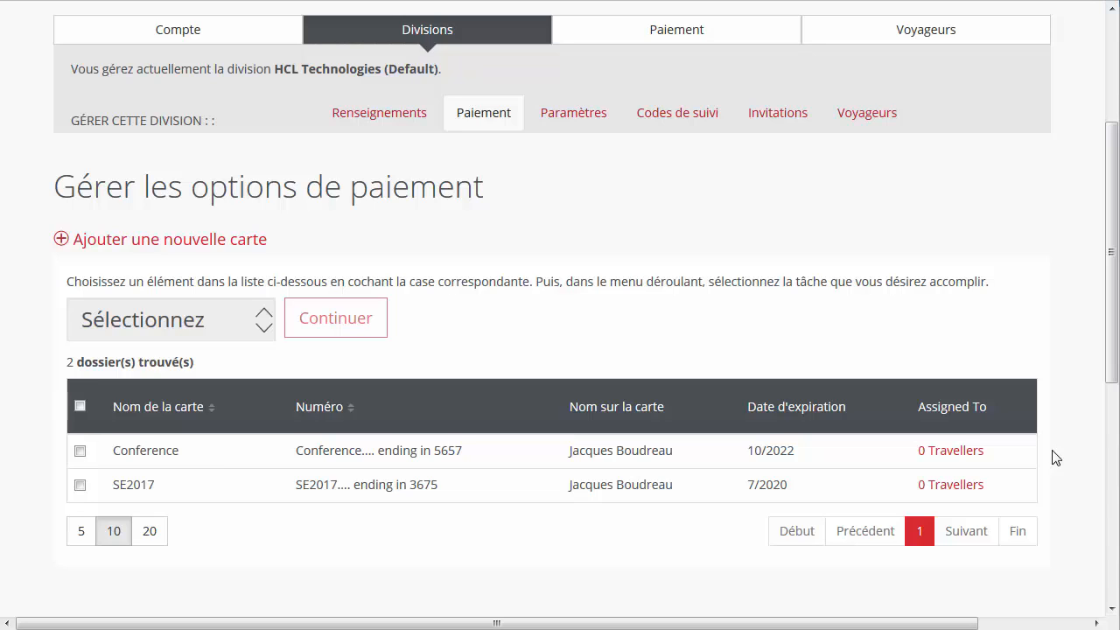
click(977, 461)
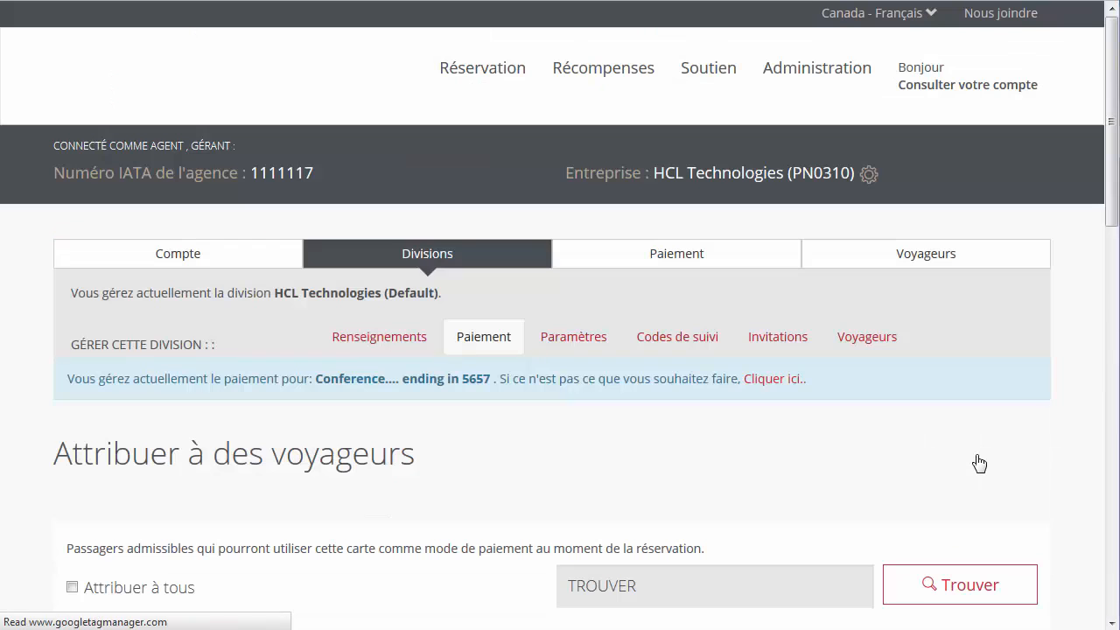
scroll(860, 458, down, 5)
scroll(860, 467, down, 3)
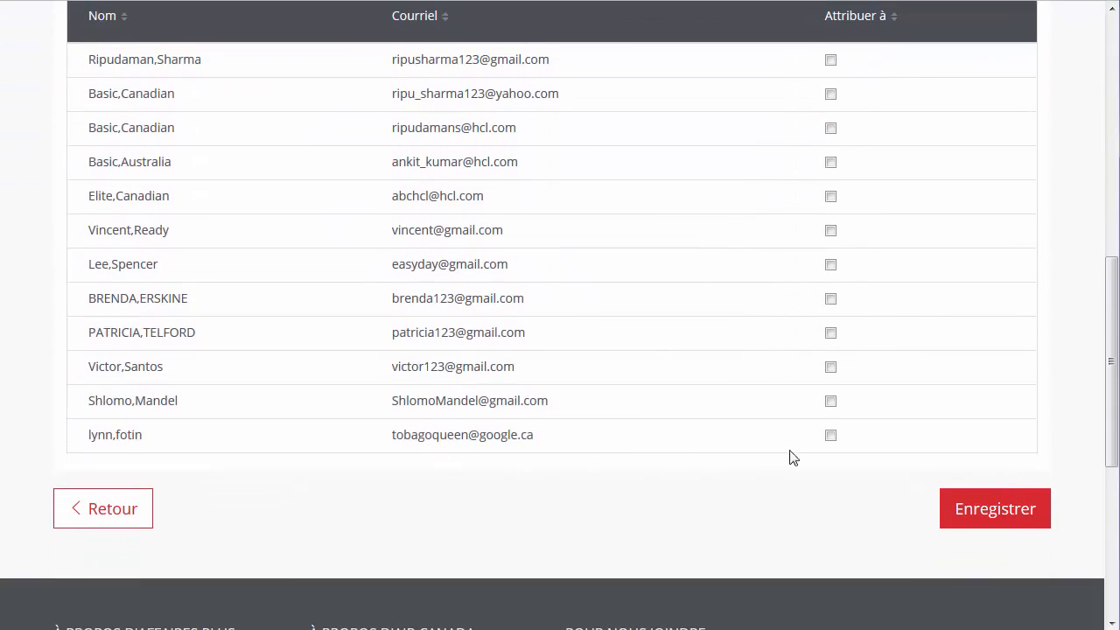
click(830, 435)
click(830, 401)
click(831, 367)
click(831, 333)
scroll(830, 340, up, 2)
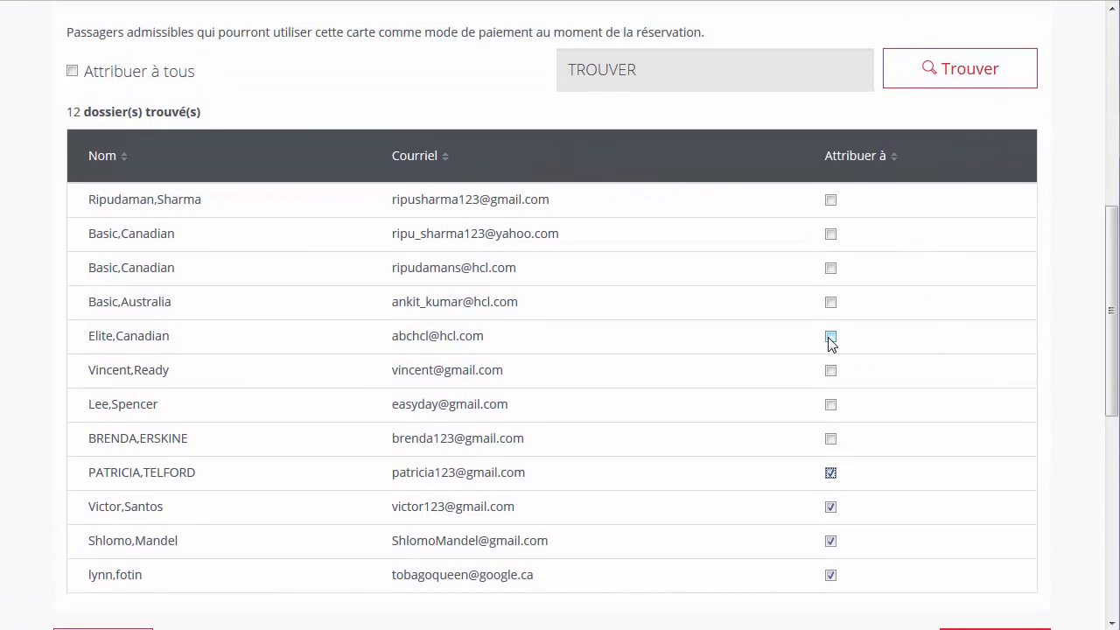
click(73, 73)
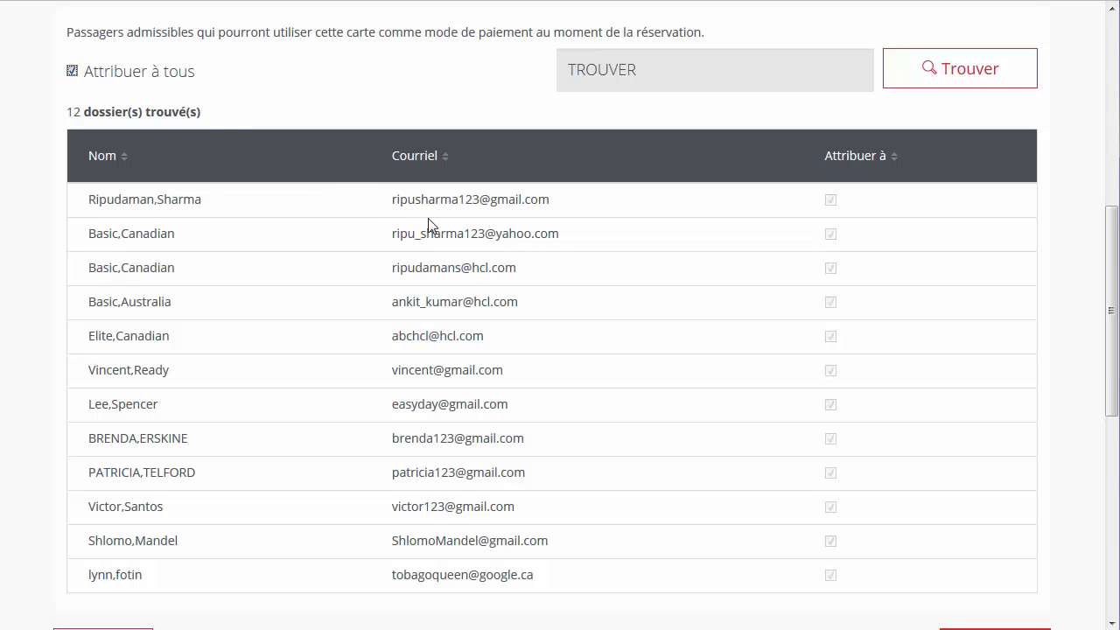
scroll(785, 494, down, 1)
scroll(785, 494, down, 2)
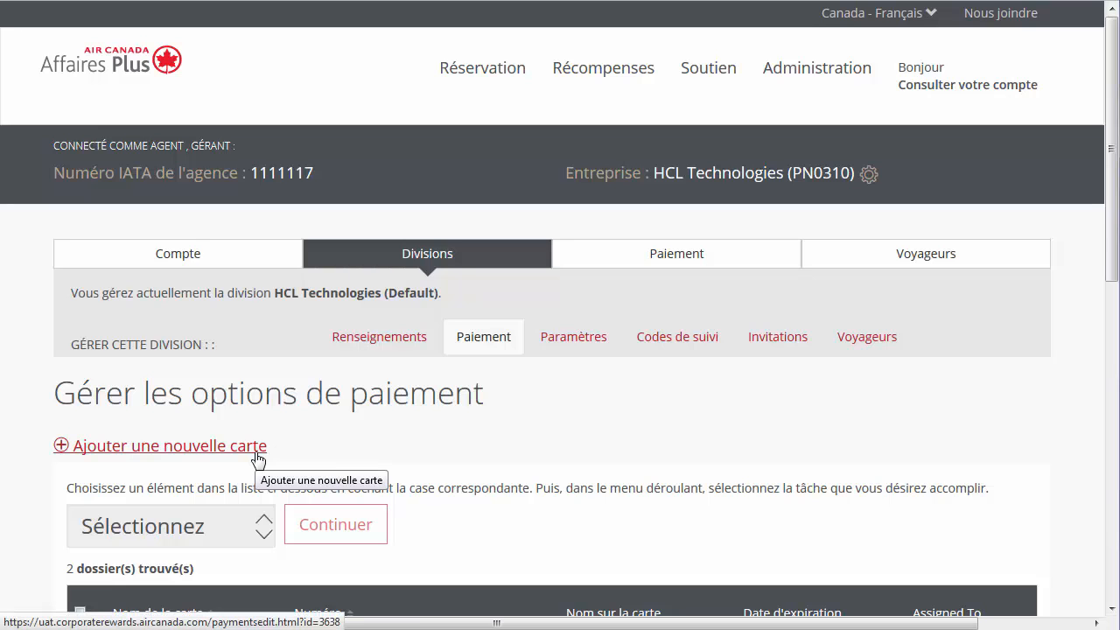
Step: Delete the SE2017 payment card from the default division and confirm the deletion
click(258, 457)
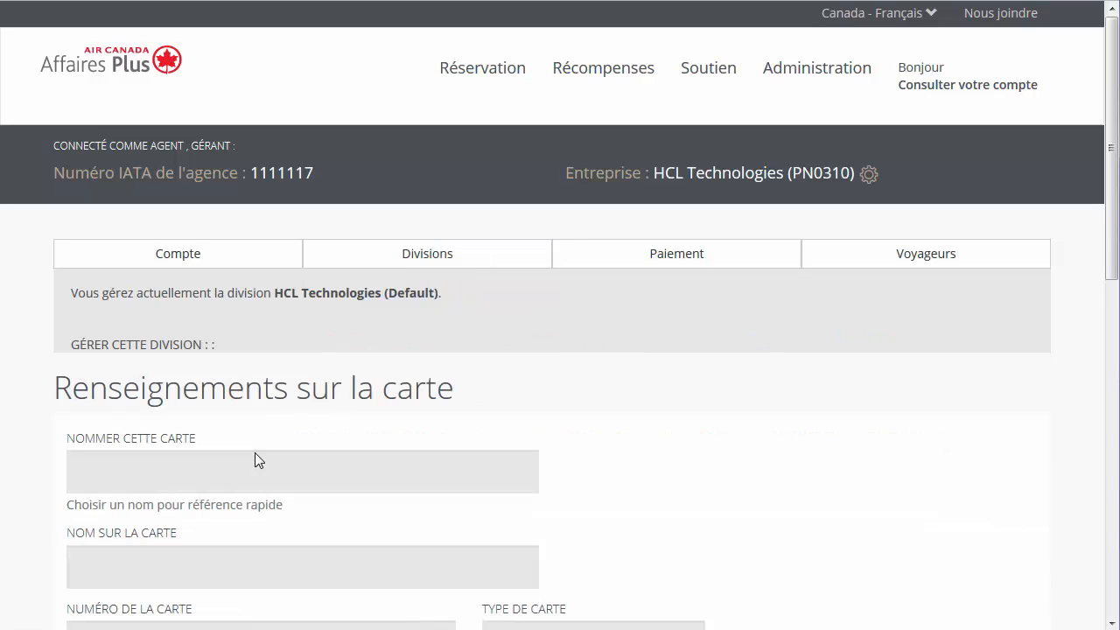
scroll(24, 485, down, 4)
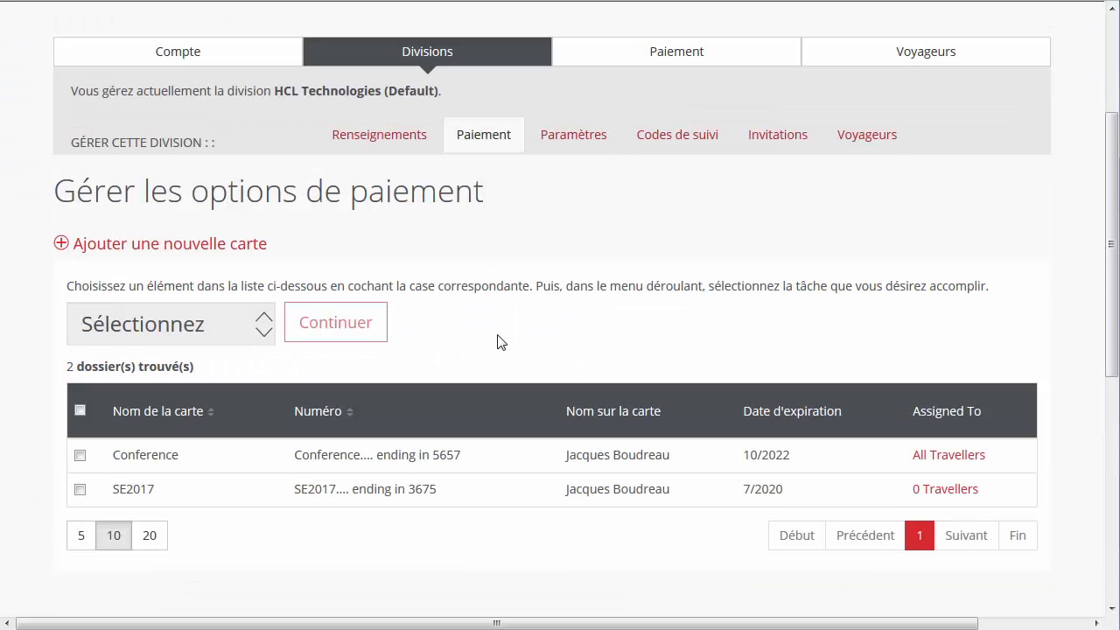
click(79, 489)
click(260, 341)
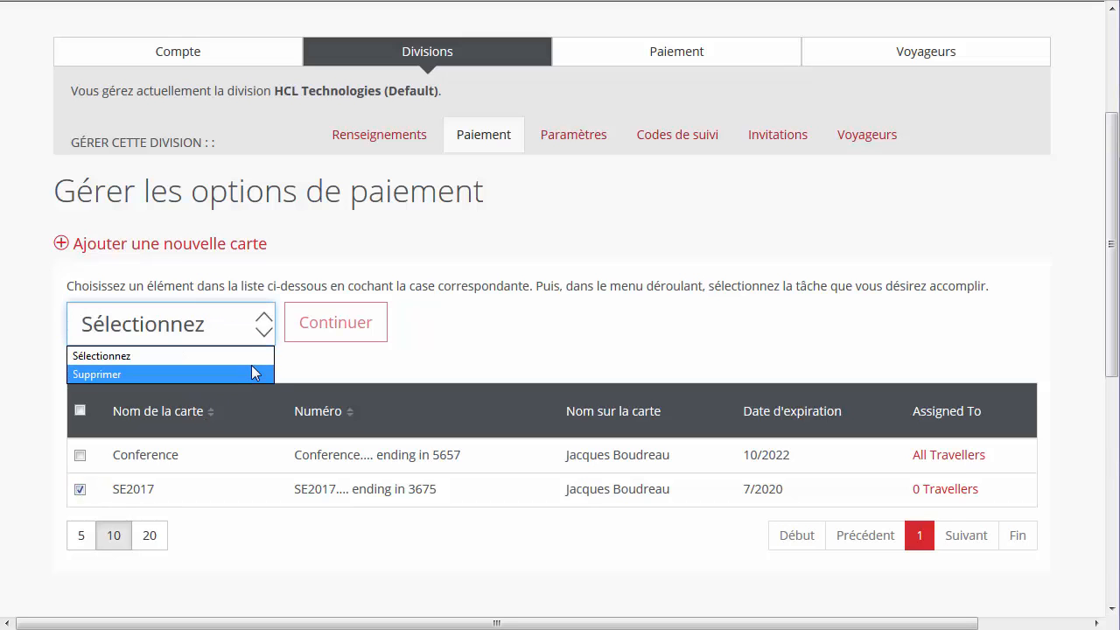
click(254, 374)
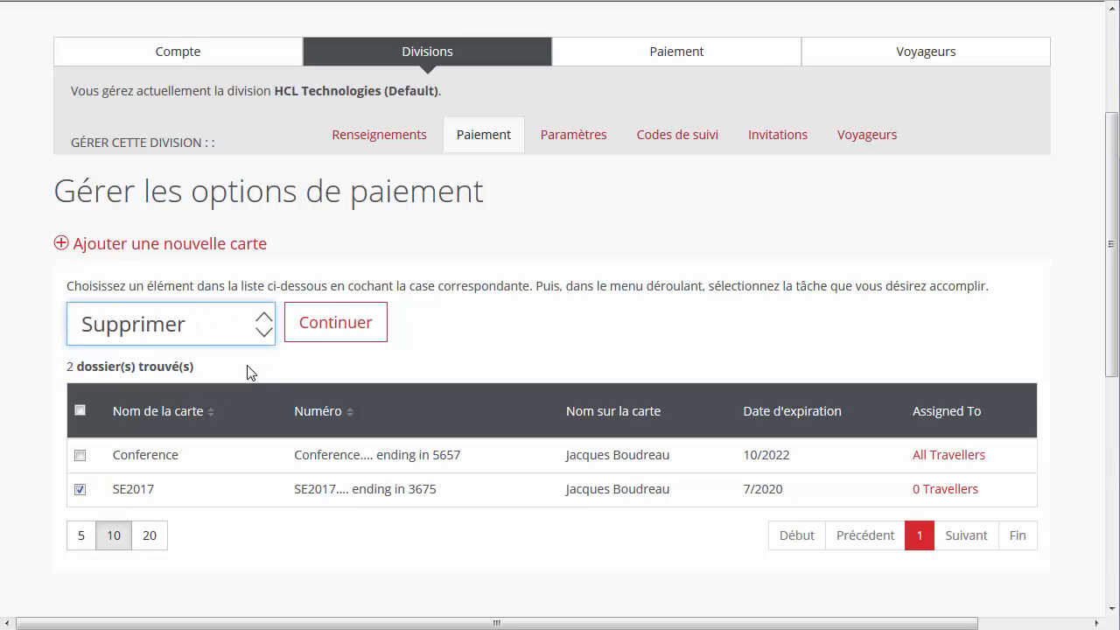
click(301, 337)
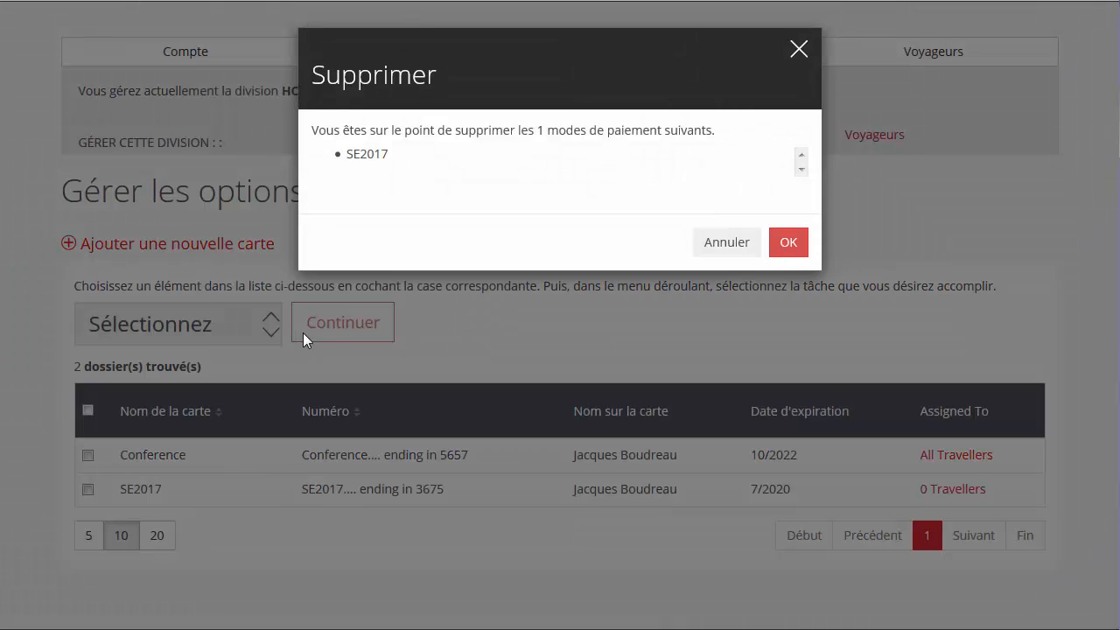
click(777, 250)
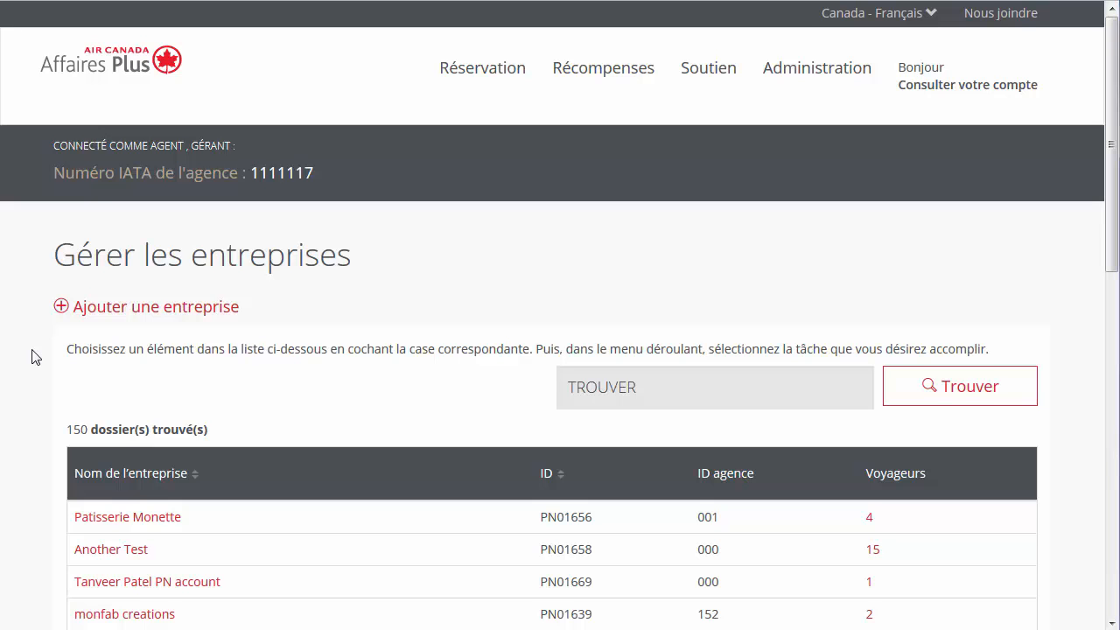
Step: Go to HCL Technologies' traveller management and start a new single traveller
scroll(31, 356, down, 4)
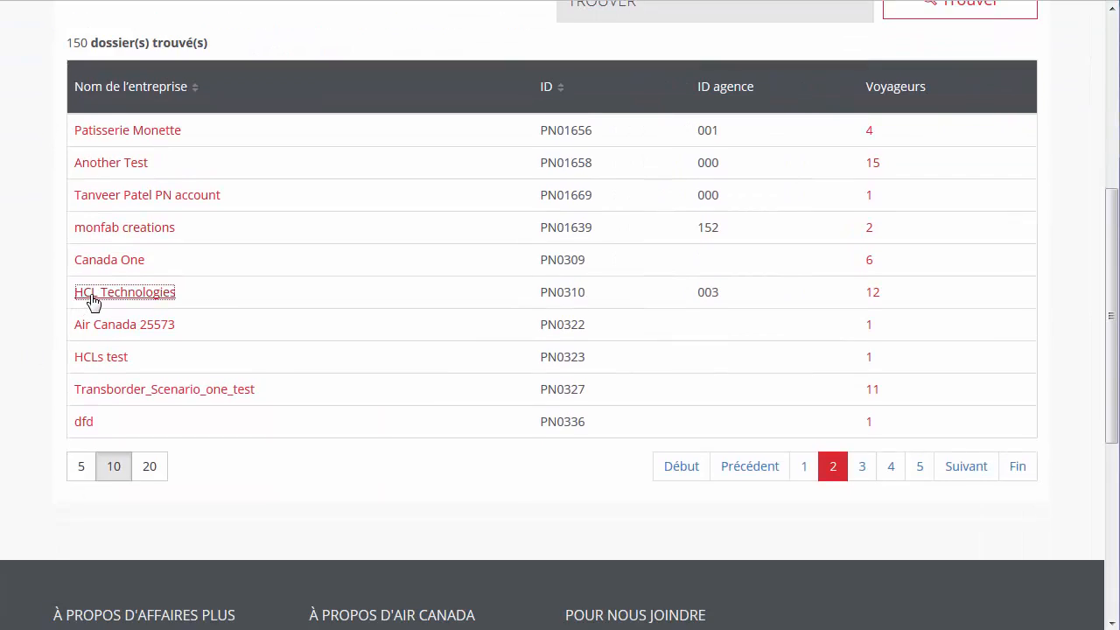
click(90, 297)
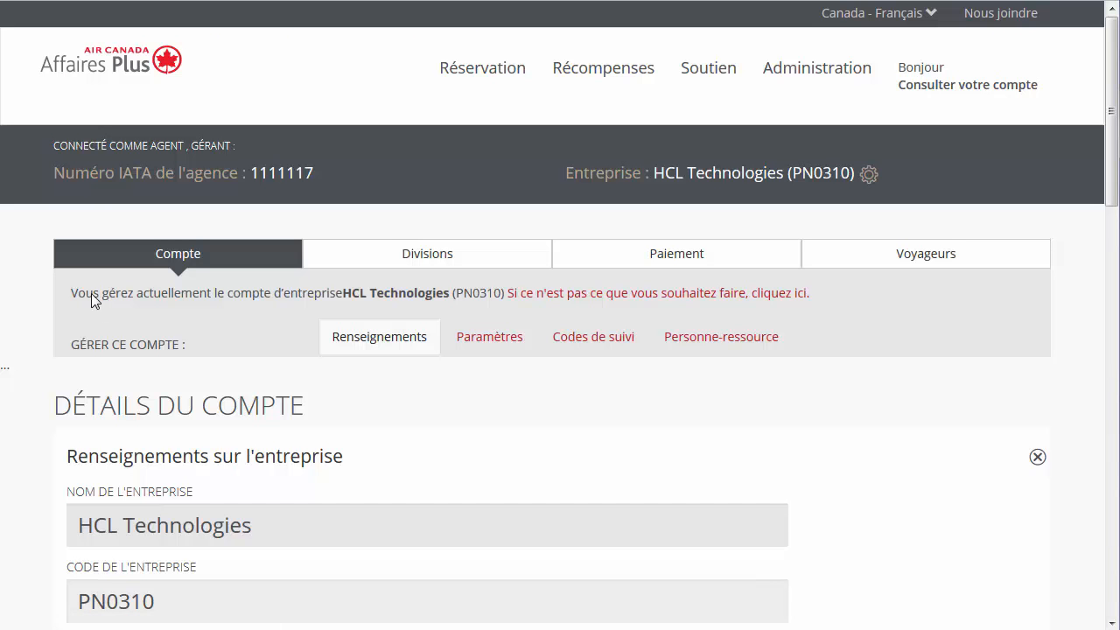
click(899, 256)
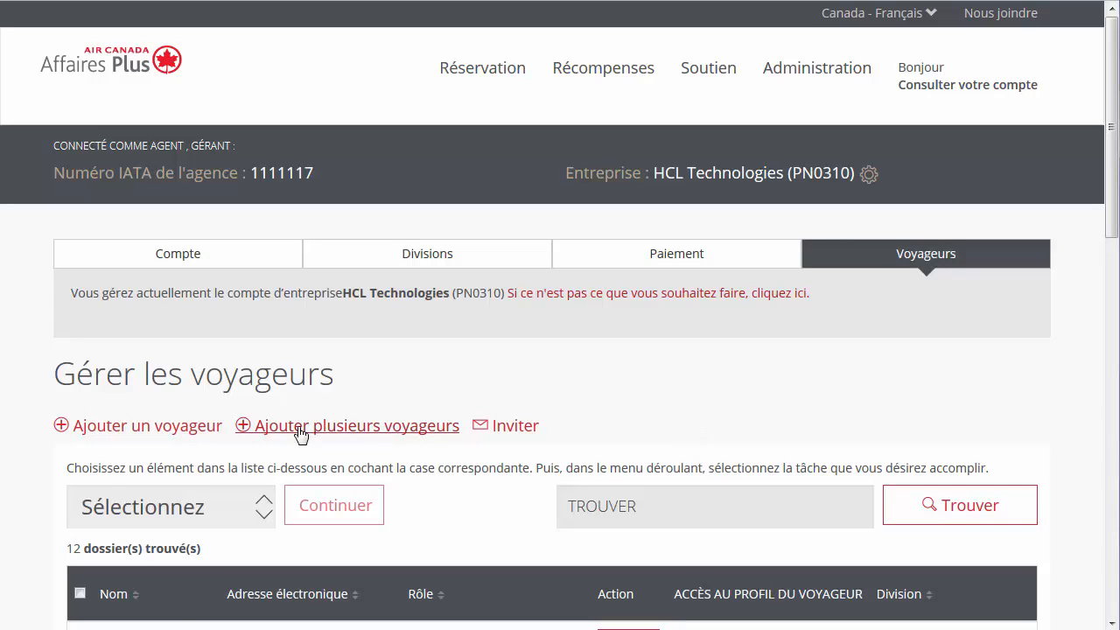
click(213, 434)
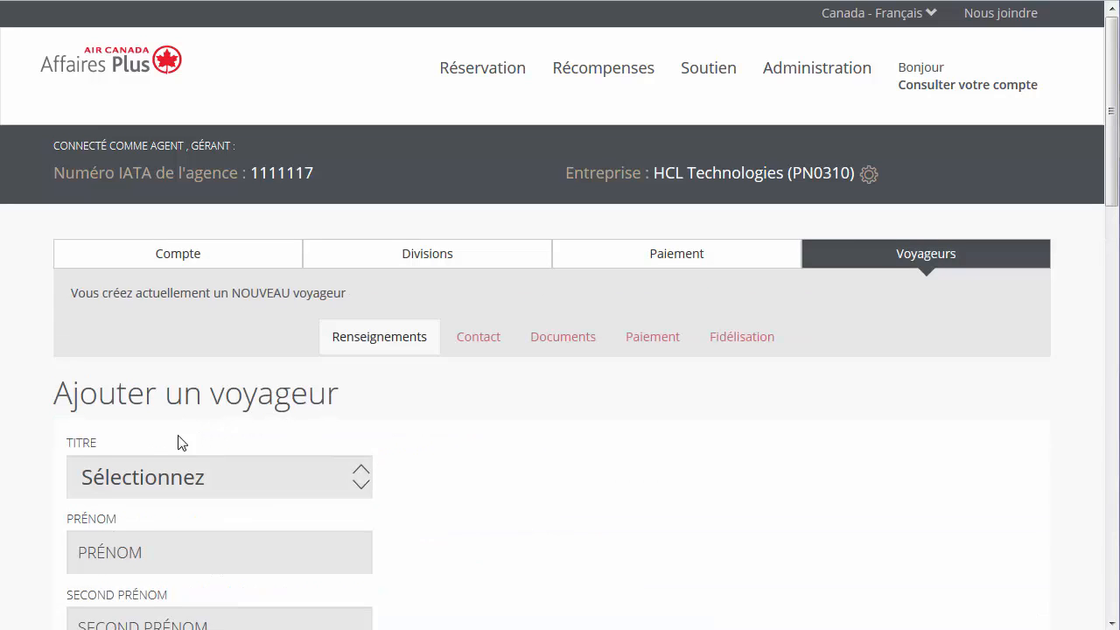
Step: Fill in the traveller's name, language and e-mail, enable the password e-mail, and save
scroll(26, 461, down, 1)
scroll(26, 461, down, 5)
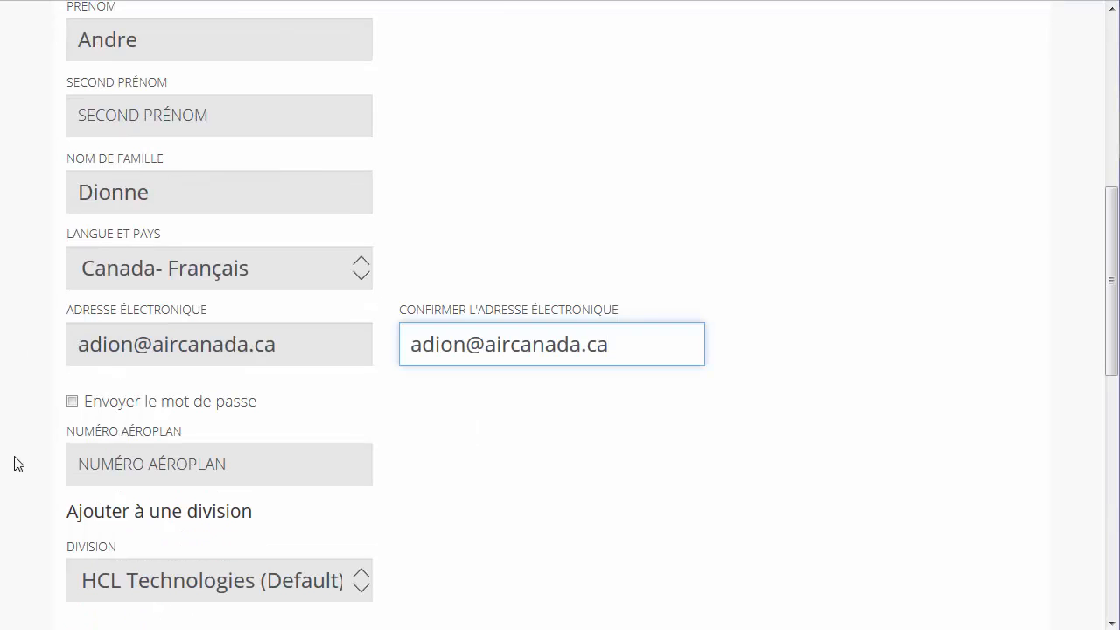
click(72, 404)
scroll(52, 499, down, 1)
scroll(53, 499, down, 3)
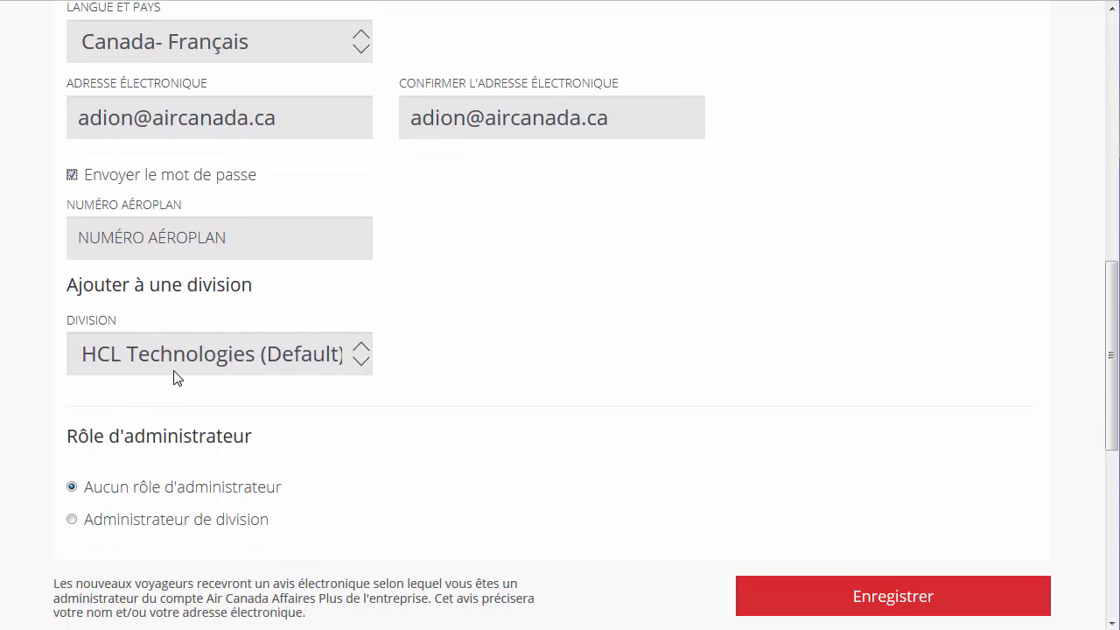
click(279, 530)
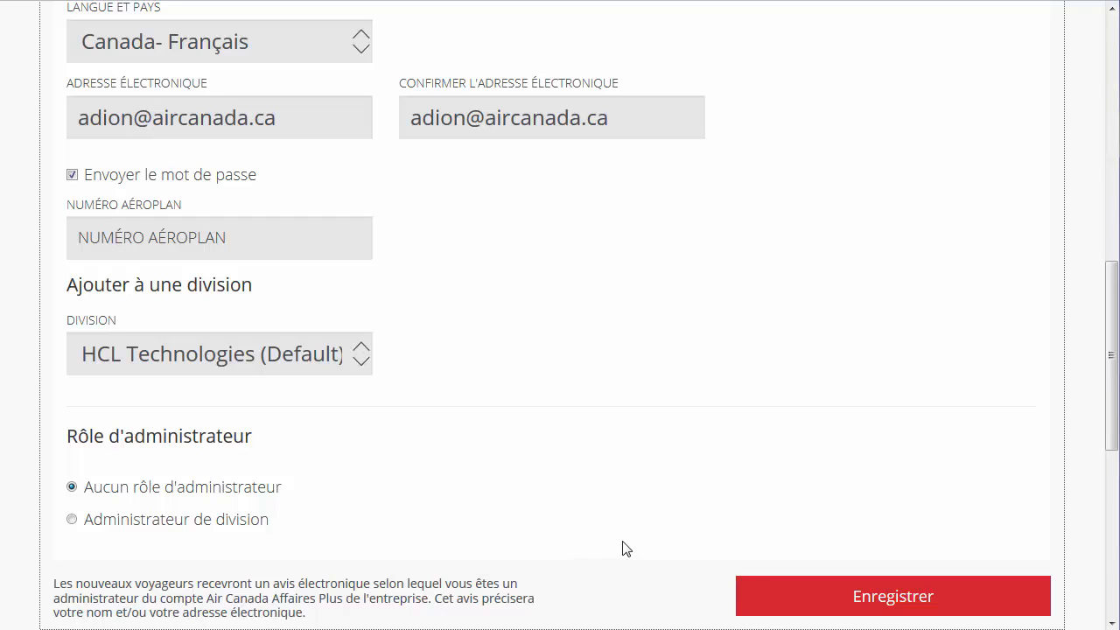
click(752, 590)
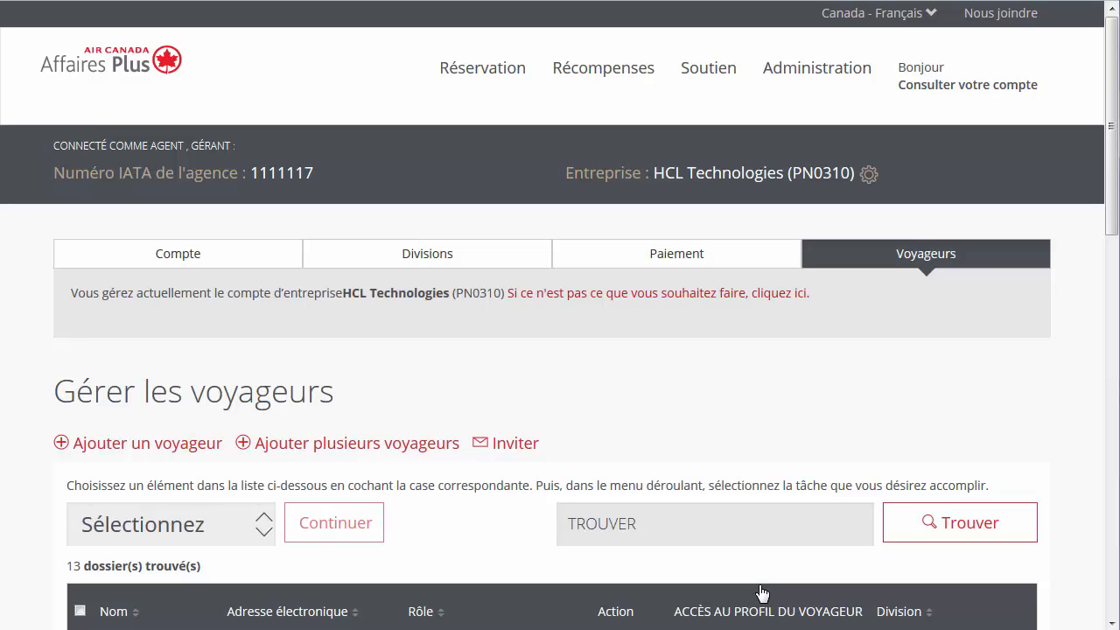
Step: Upload the new-travellers file for TOUTE LES DIVISIONS, with passwords e-mailed to them, and save
click(415, 452)
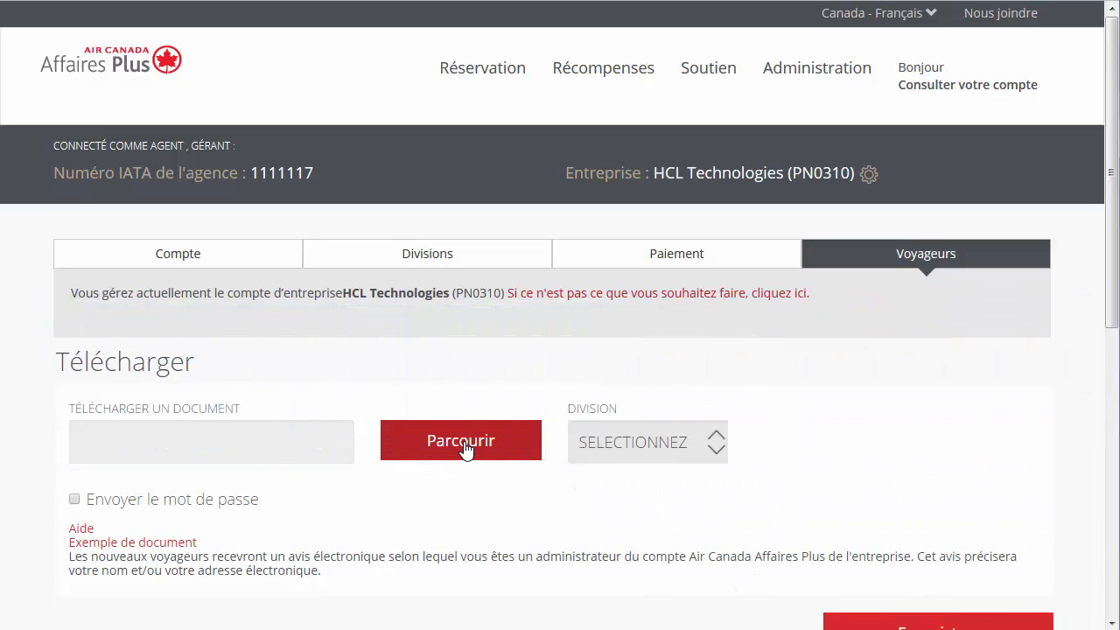
click(670, 446)
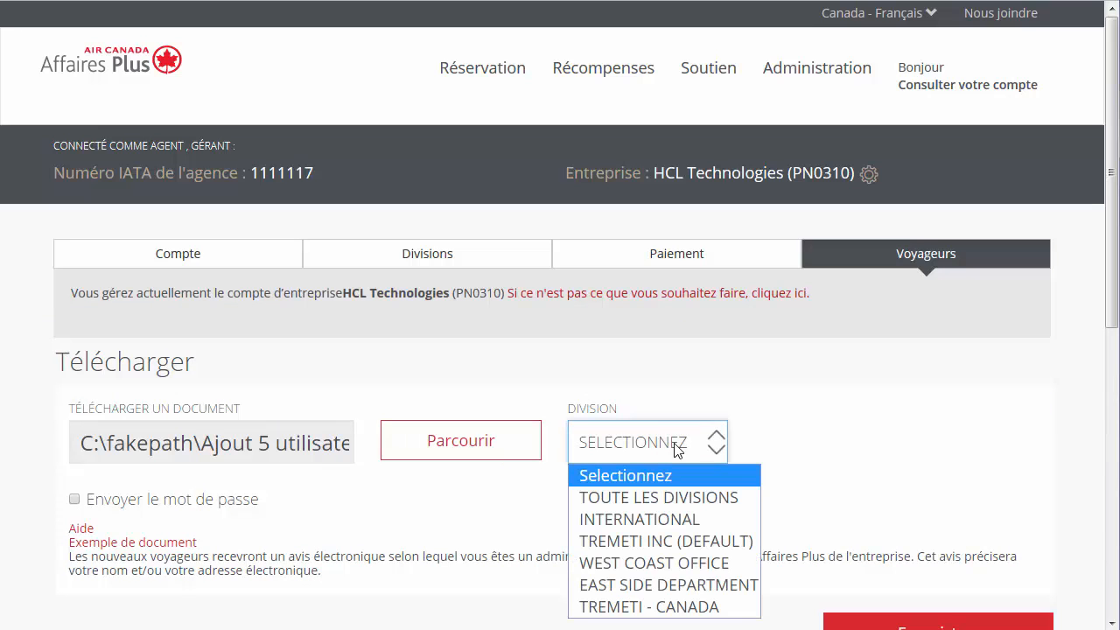
click(741, 498)
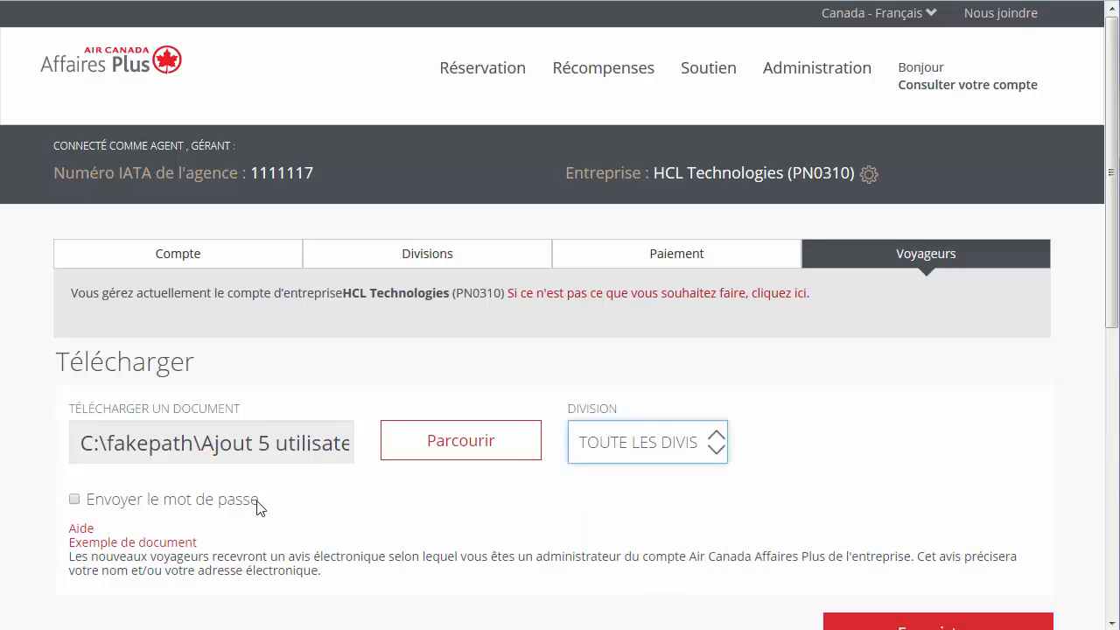
scroll(76, 481, down, 1)
click(74, 477)
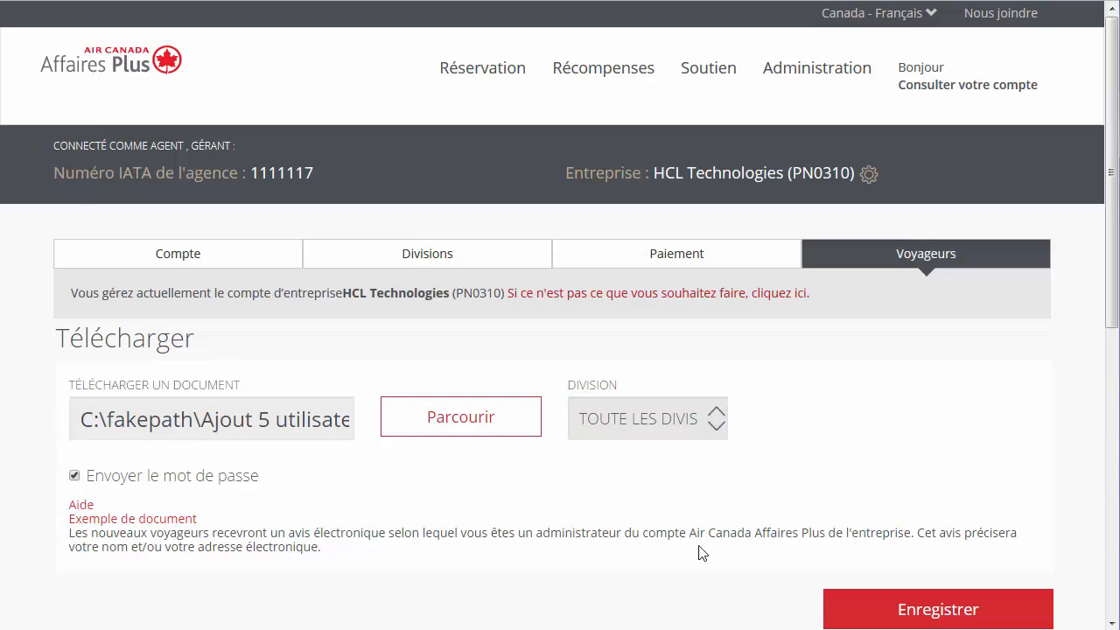
click(934, 613)
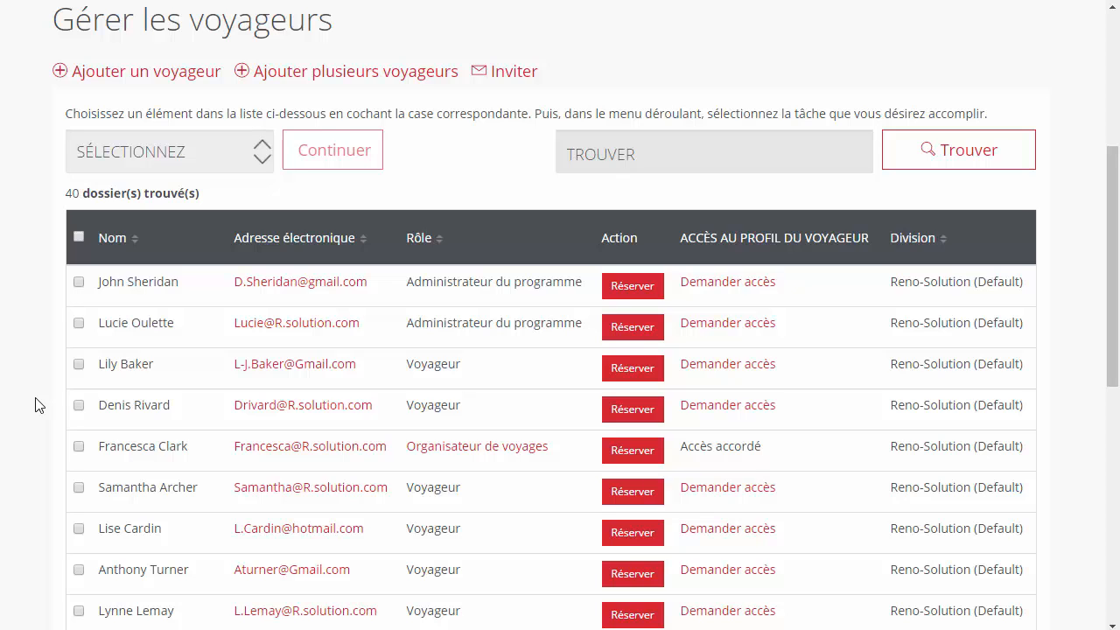
Step: Apply the ENVOYER UN MOT DE PASSE action to the marked Reno-Solution traveller and confirm
click(79, 406)
click(257, 152)
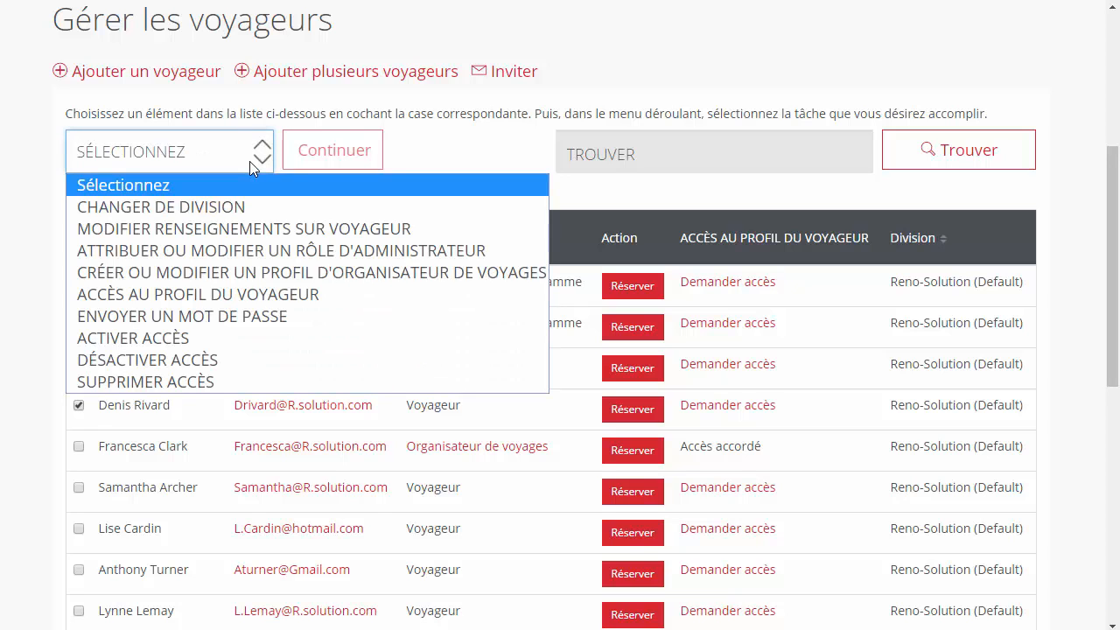
click(260, 319)
click(334, 150)
click(785, 221)
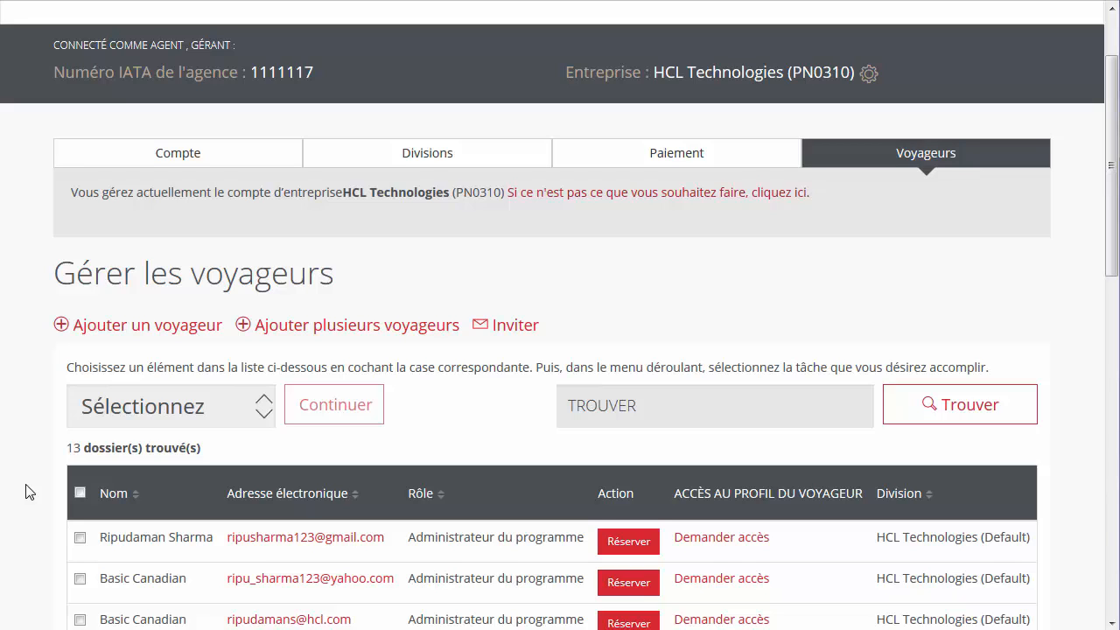
Step: Send traveller invitations using the Copier-coller une liste de voyageurs e-mail list
click(504, 336)
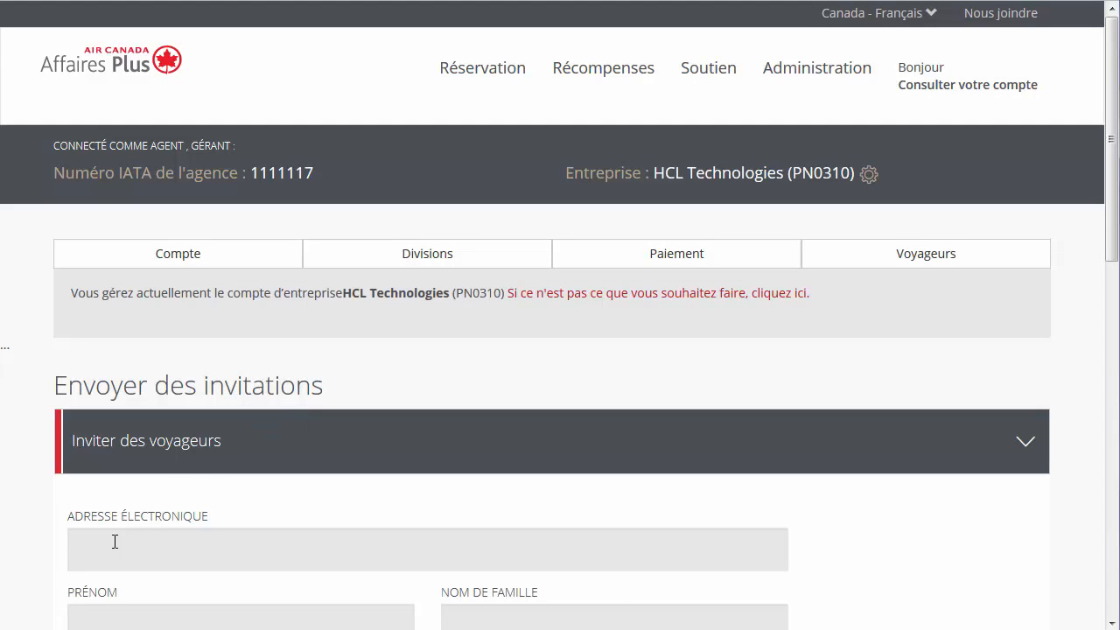
click(115, 542)
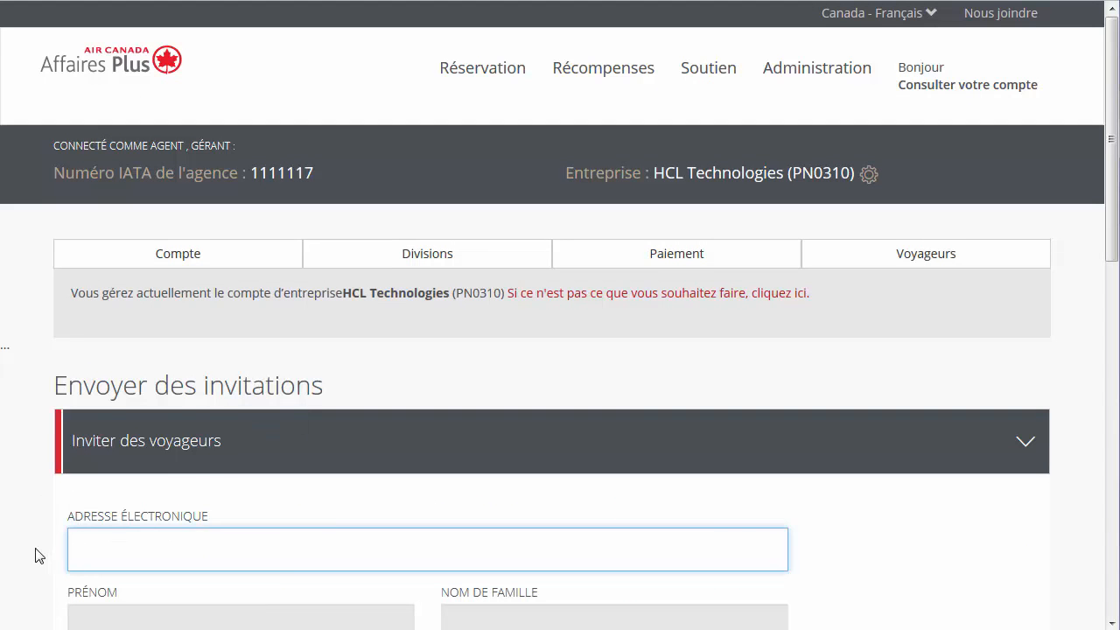
scroll(35, 555, down, 5)
click(98, 455)
click(118, 237)
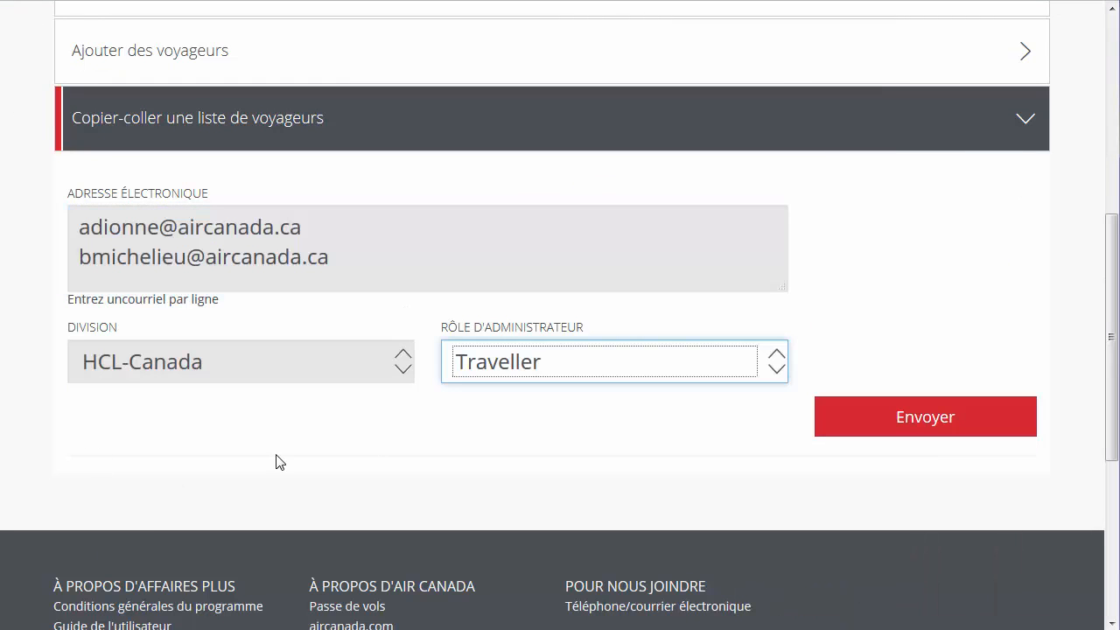
click(841, 422)
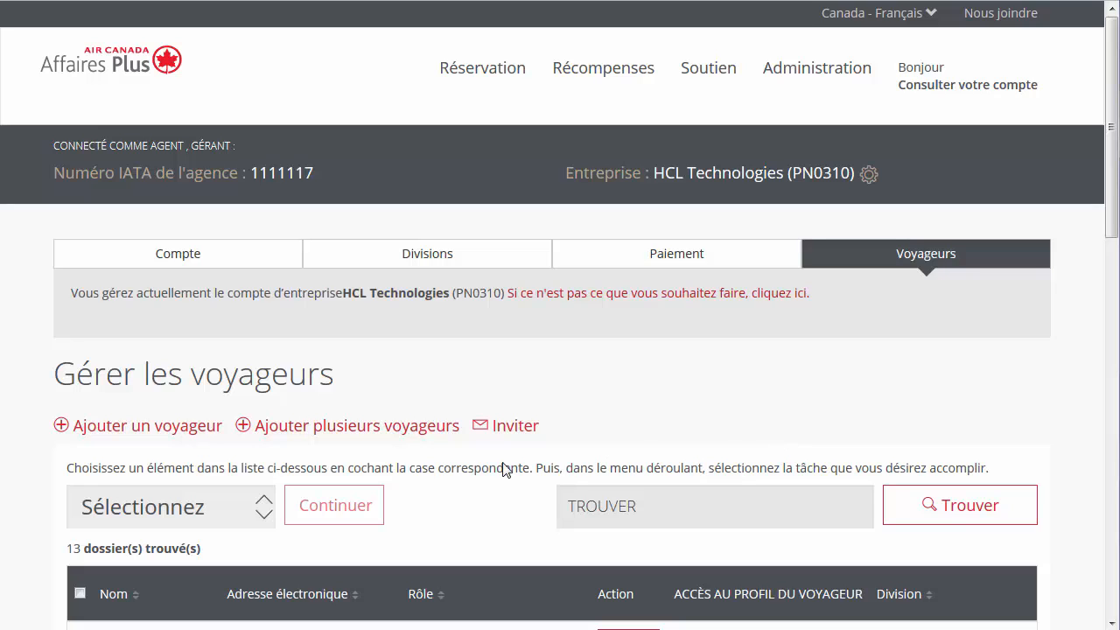
Step: Mark the traveller lower in the HCL Technologies list whose admin role will change
scroll(44, 554, down, 3)
scroll(44, 554, down, 1)
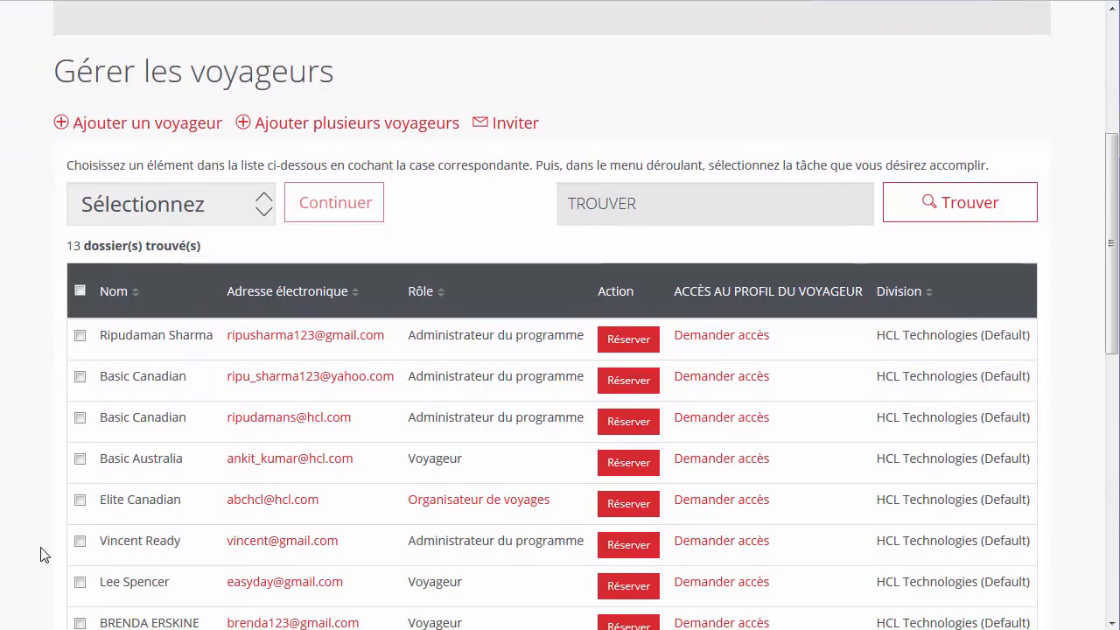
scroll(44, 554, down, 1)
scroll(44, 554, down, 1)
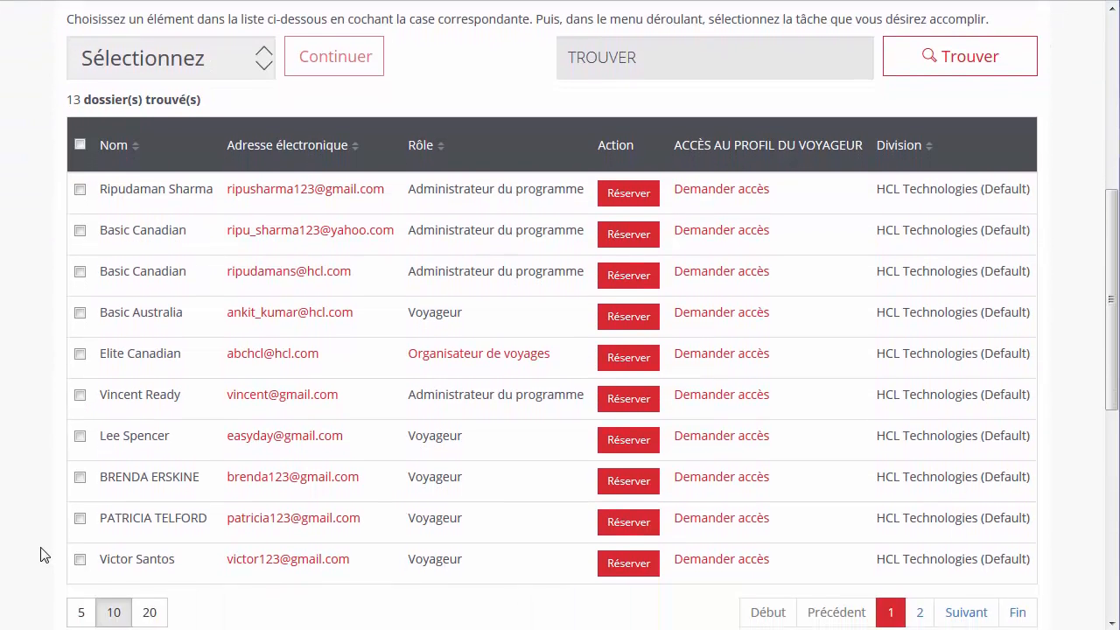
scroll(44, 554, down, 1)
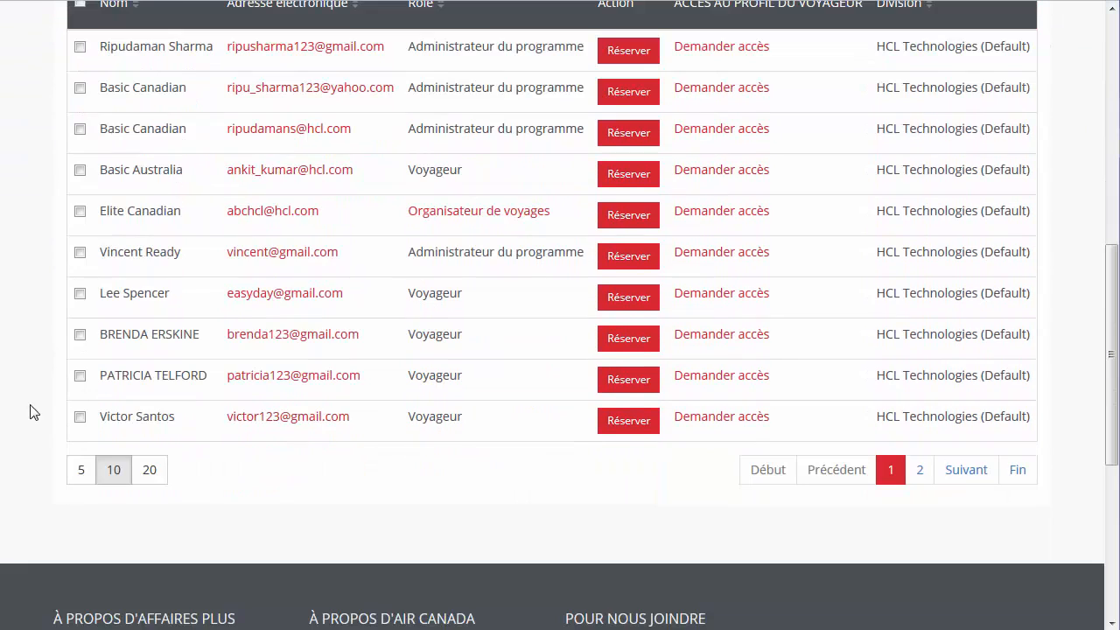
click(79, 376)
scroll(48, 383, up, 2)
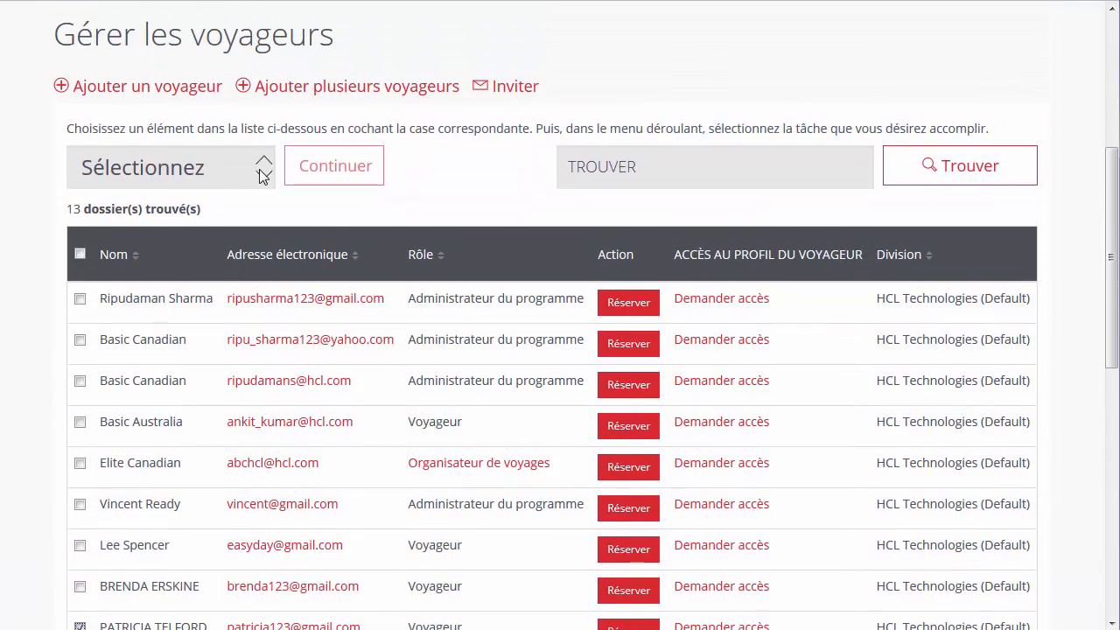
Step: Use Attribuer ou modifier un rôle d'administrateur to make the traveller an HCL-Canada Administrateur de division
click(261, 116)
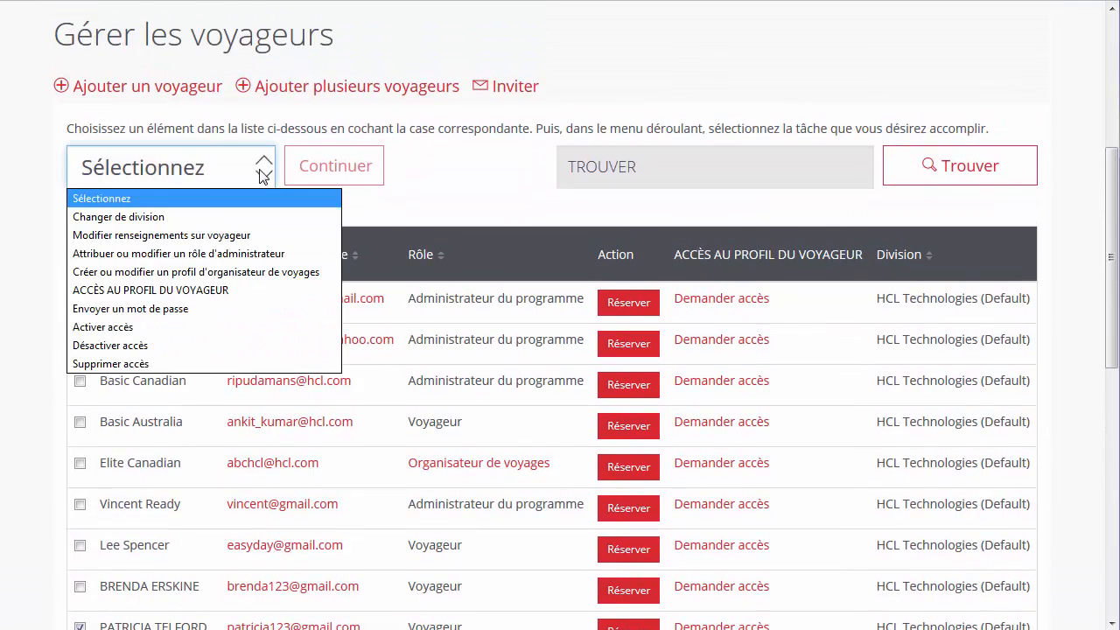
click(251, 253)
click(333, 175)
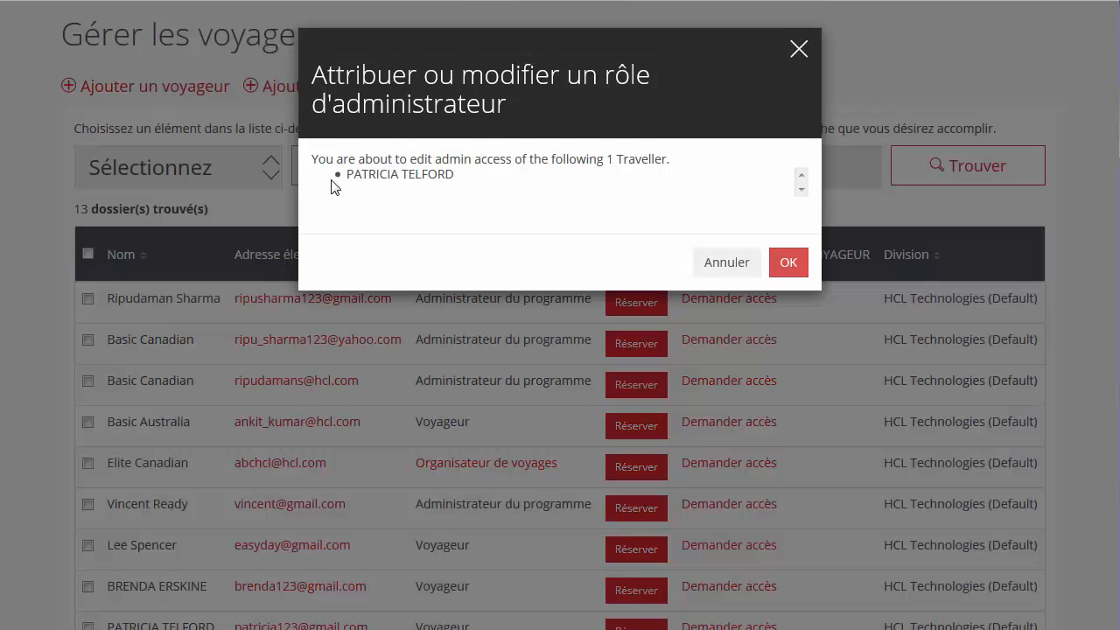
click(775, 262)
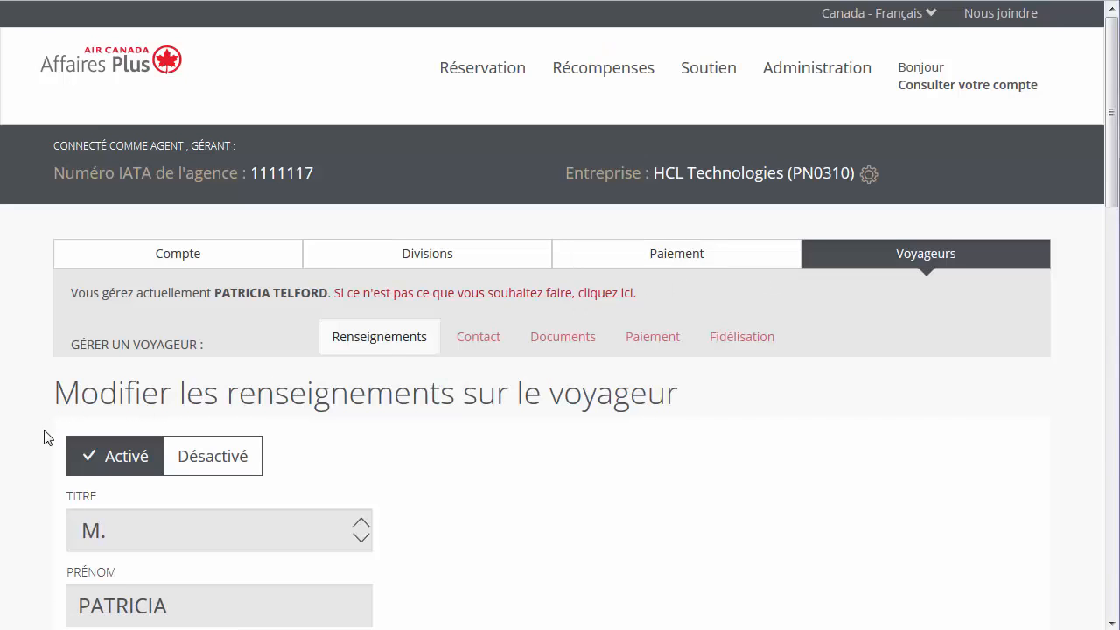
scroll(56, 429, down, 10)
click(75, 446)
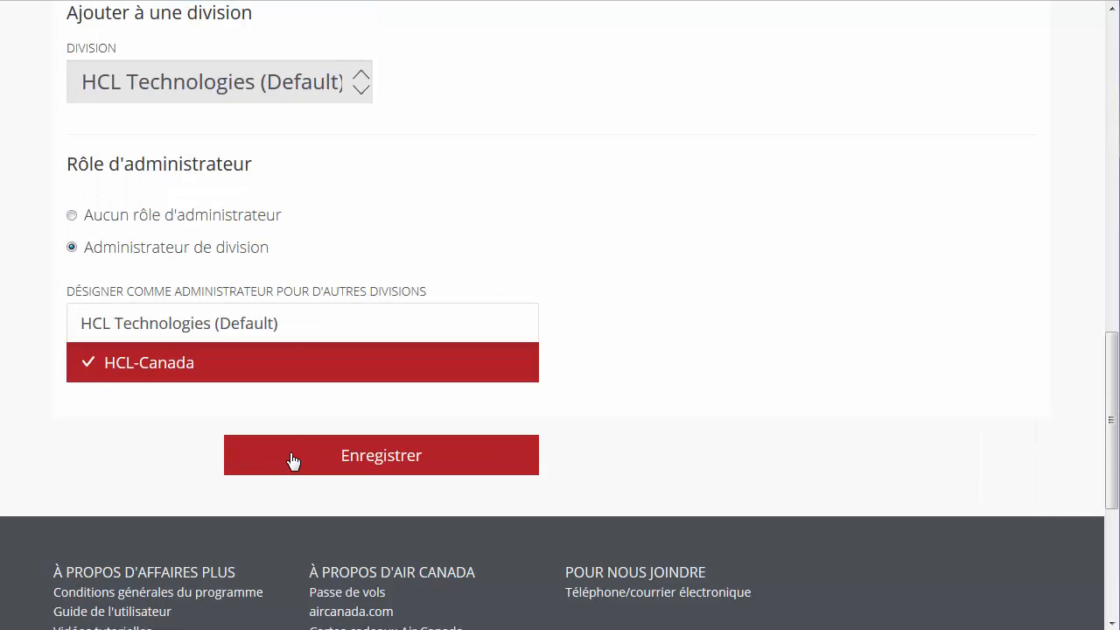
click(293, 461)
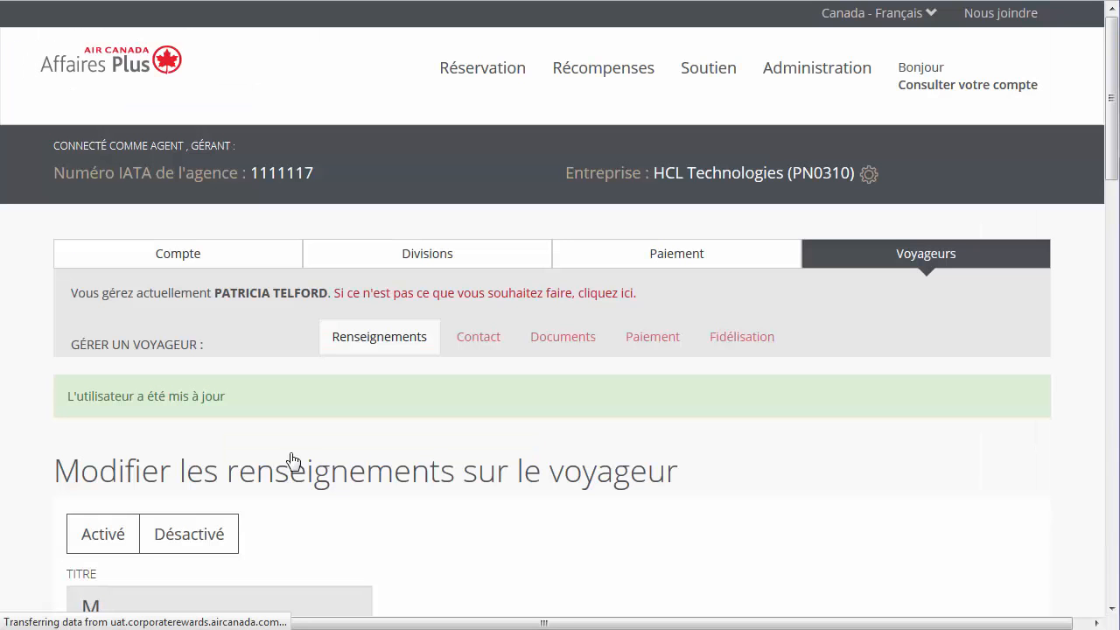
Step: Revert the traveller to Aucun rôle d'administrateur and save
scroll(36, 489, down, 10)
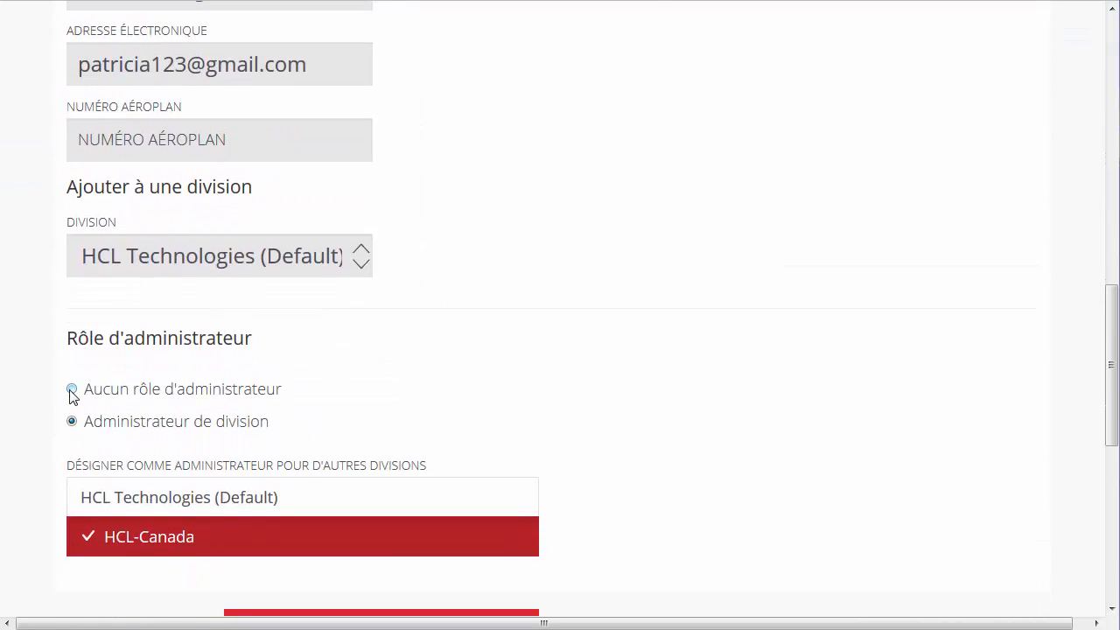
click(72, 393)
click(280, 497)
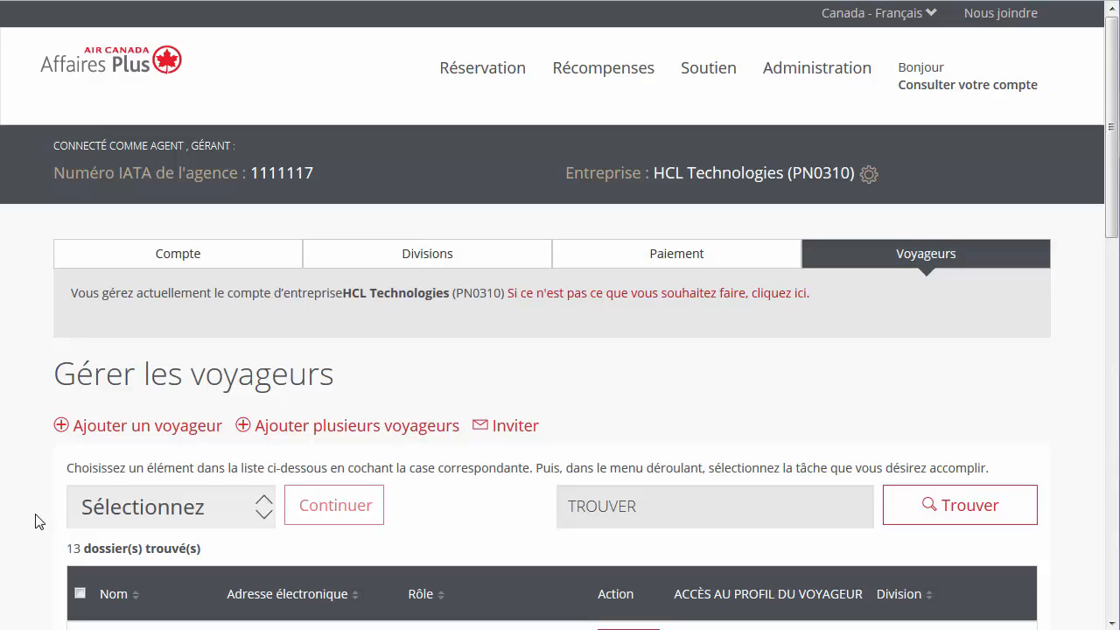
Step: Mark the last traveller on the page and apply 'Créer ou modifier un profil d'organisateur de voyages'
scroll(35, 522, down, 8)
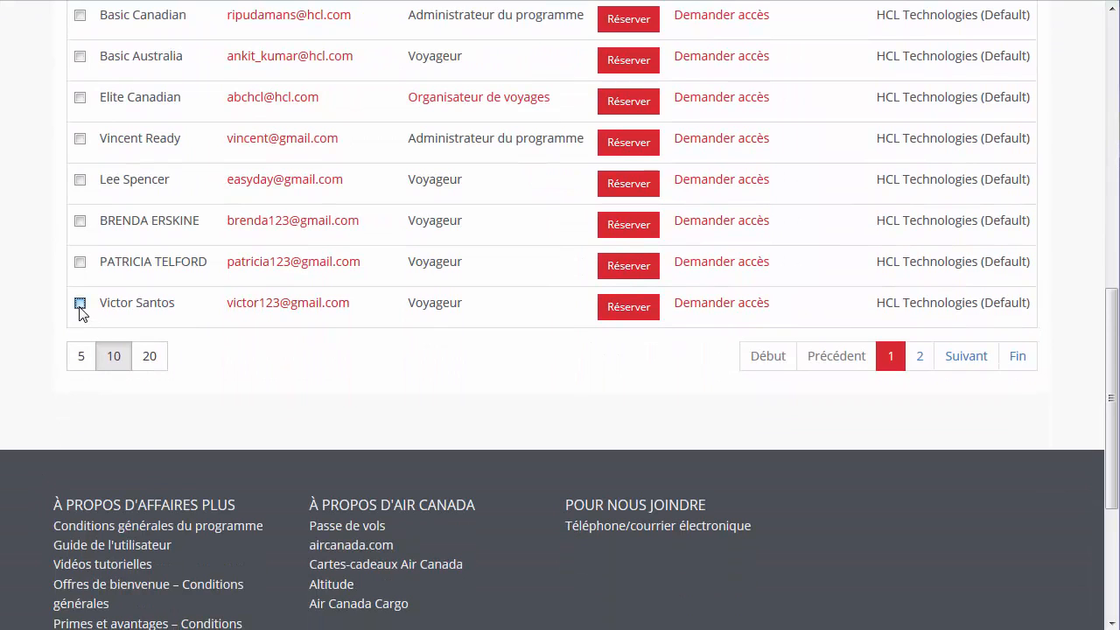
click(80, 305)
scroll(32, 338, up, 5)
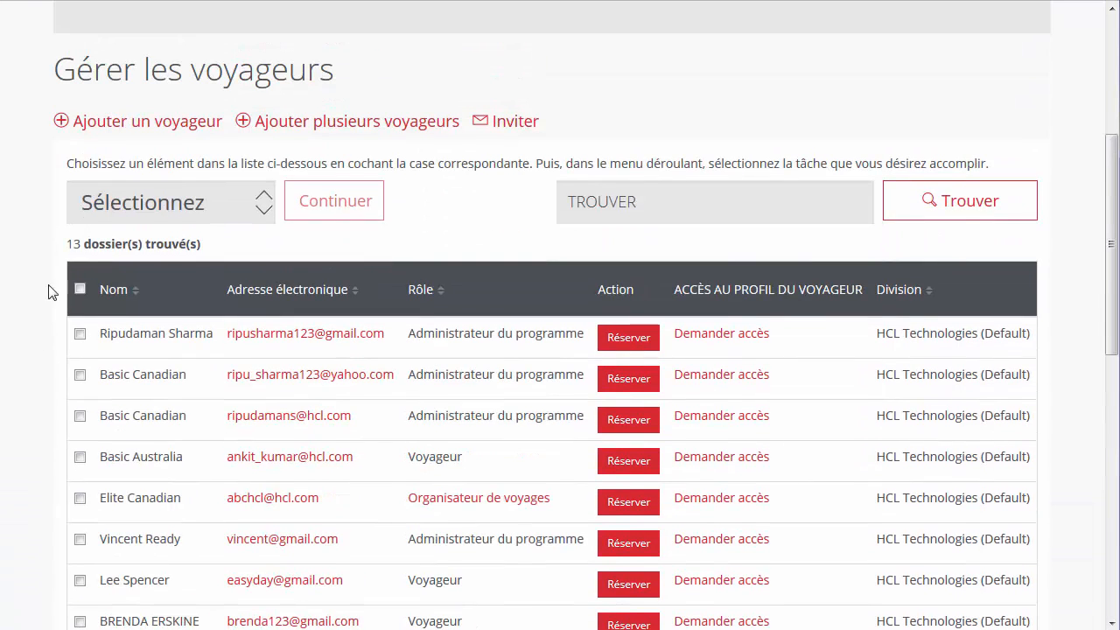
click(146, 205)
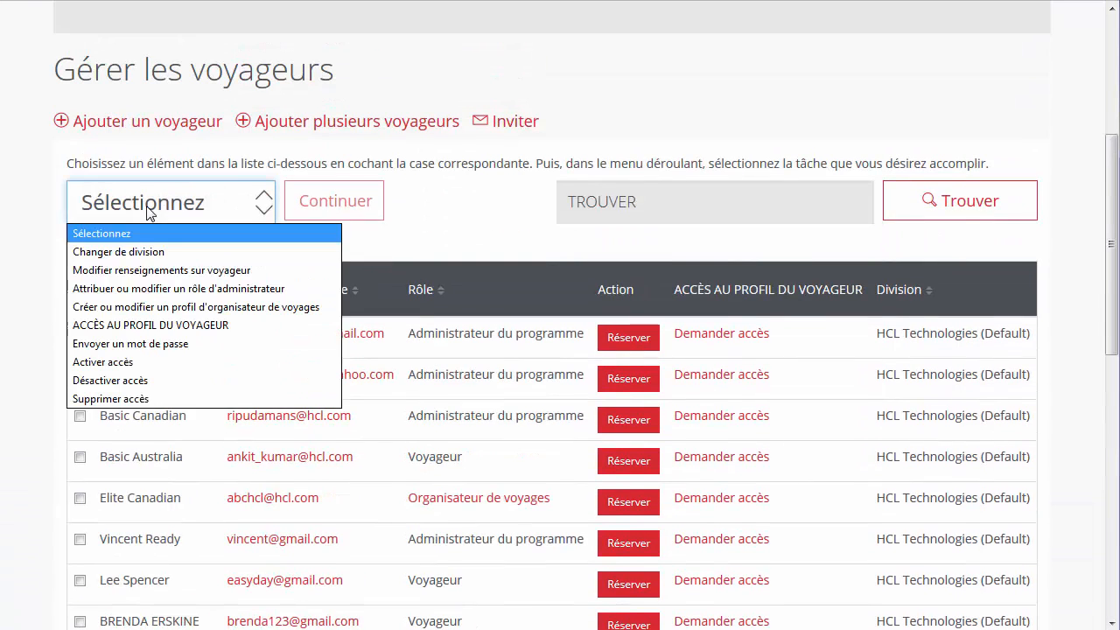
click(178, 307)
click(299, 219)
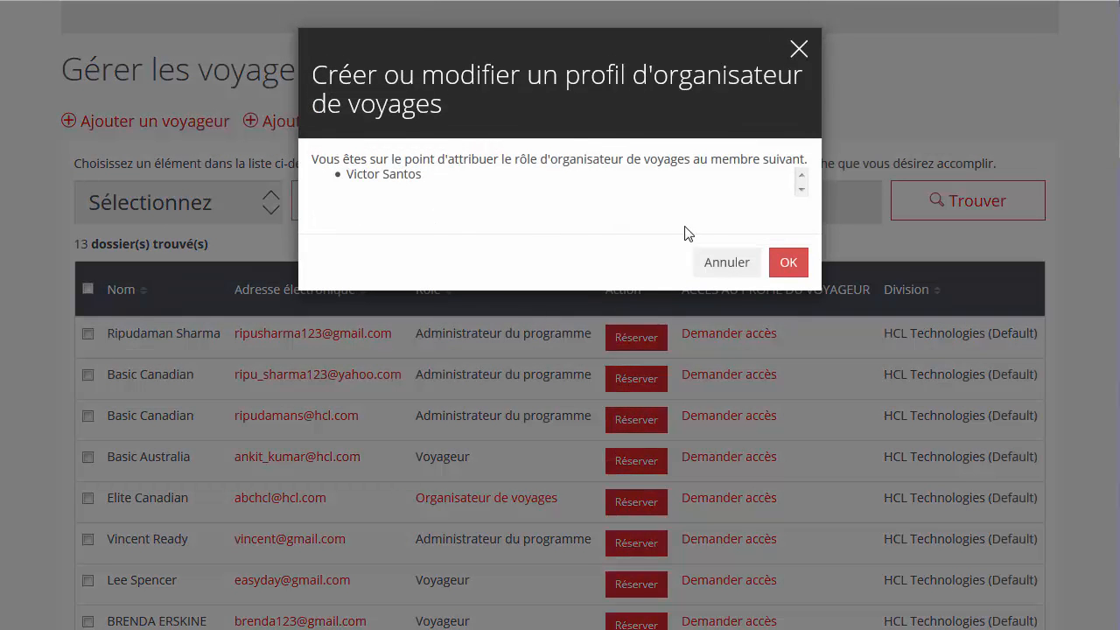
click(772, 268)
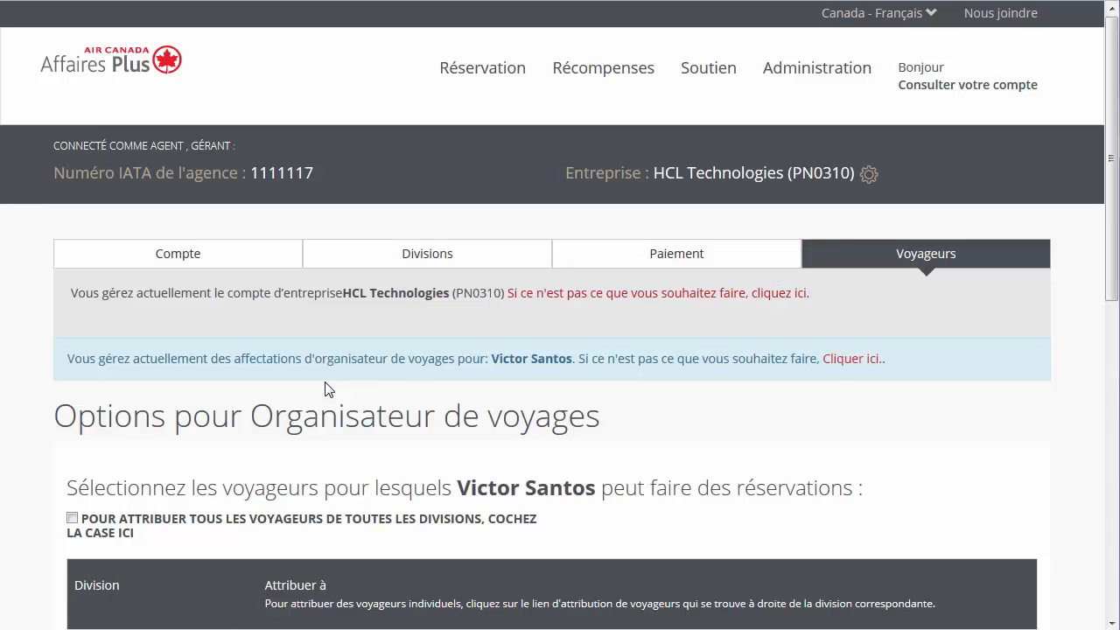
scroll(62, 457, down, 1)
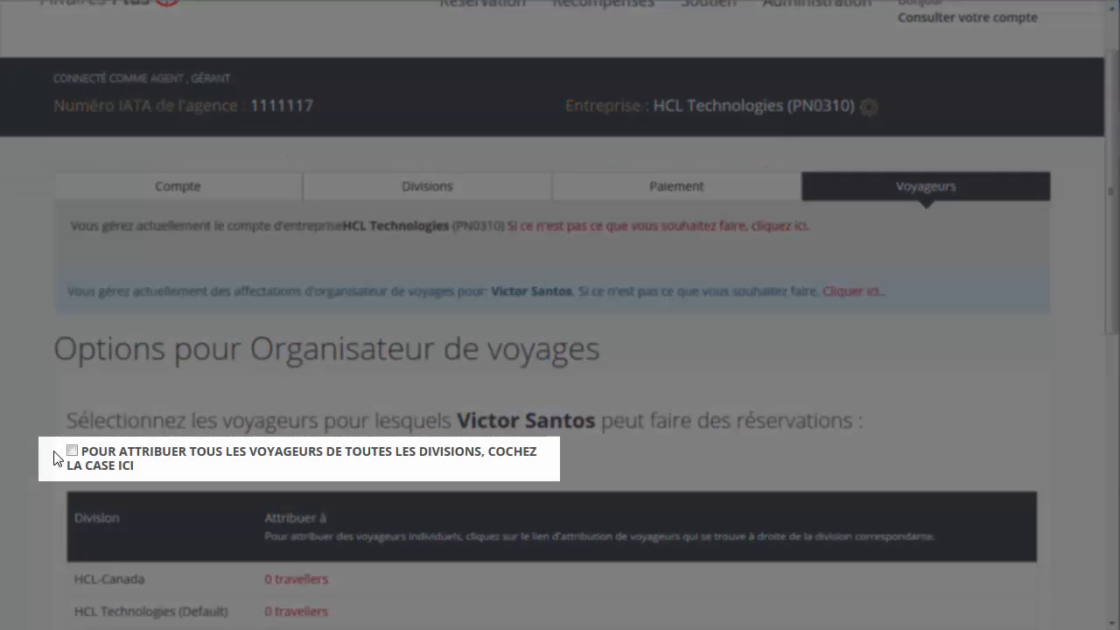
scroll(54, 459, down, 3)
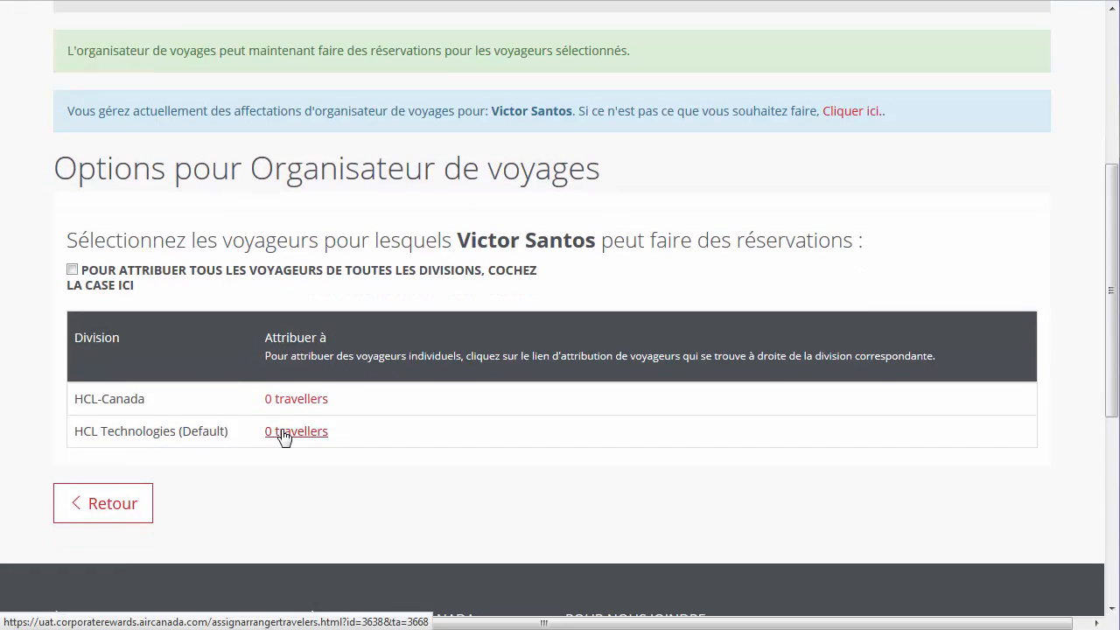
Step: Assign three HCL Technologies (Default) travellers to the arranger and save the changes
click(284, 437)
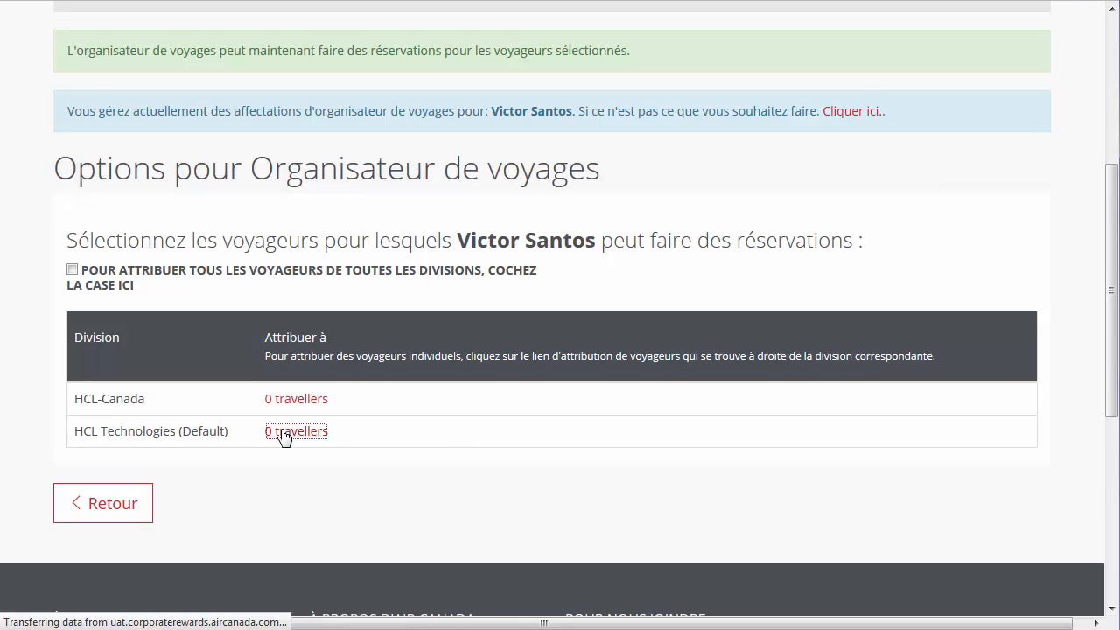
scroll(284, 434, down, 4)
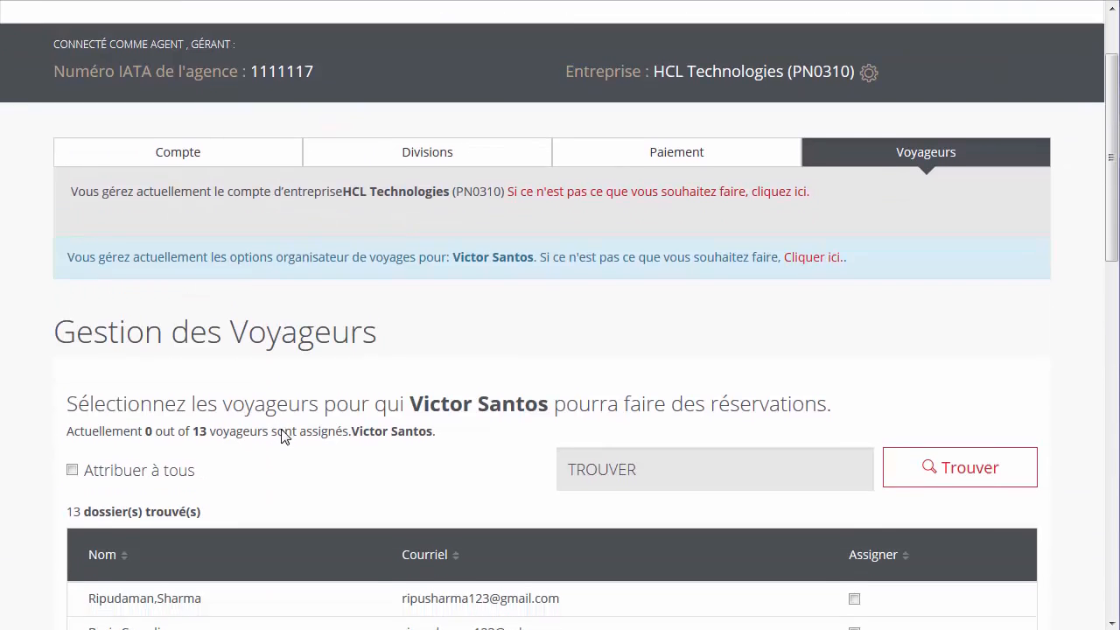
scroll(656, 455, down, 4)
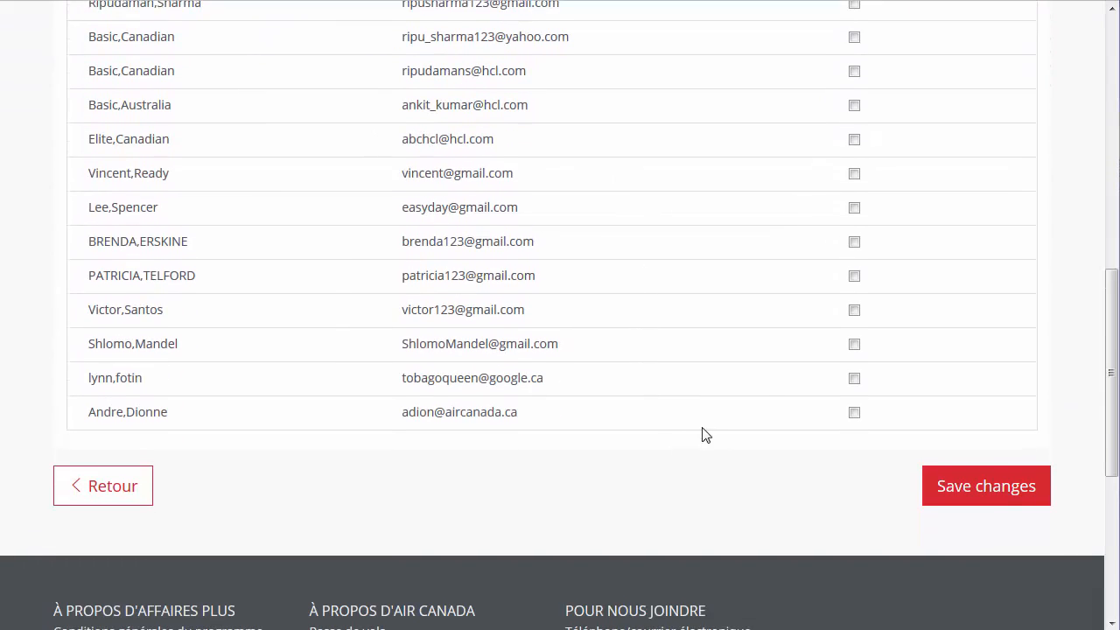
click(855, 315)
click(855, 281)
click(855, 247)
click(932, 459)
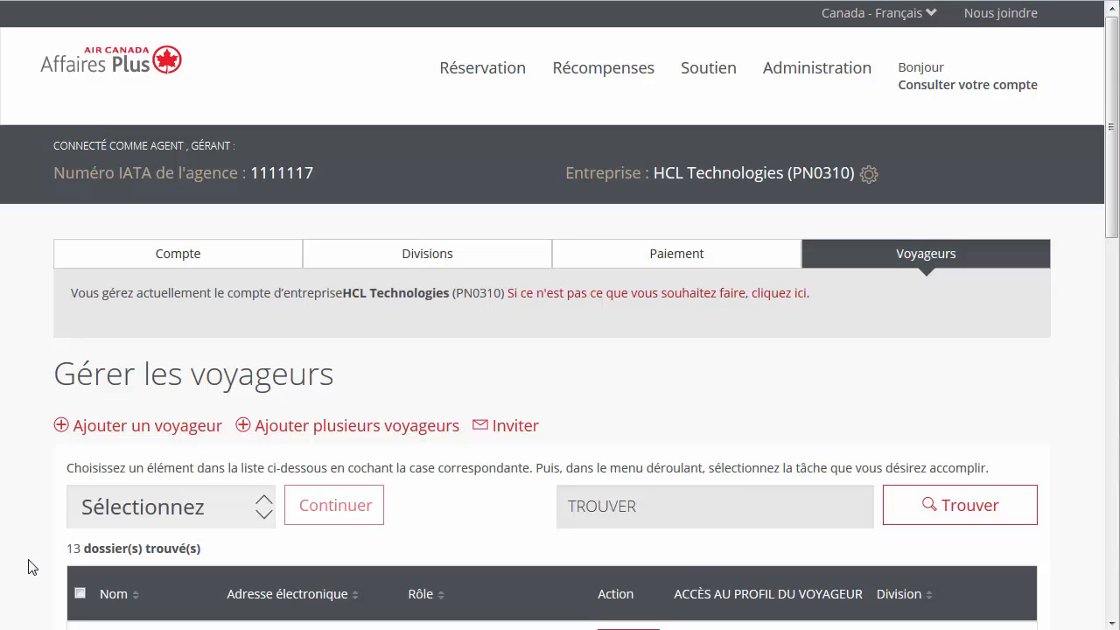
Step: Move the marked travel arranger to the HCL-Canada division with 'Changer de division'
scroll(28, 566, down, 8)
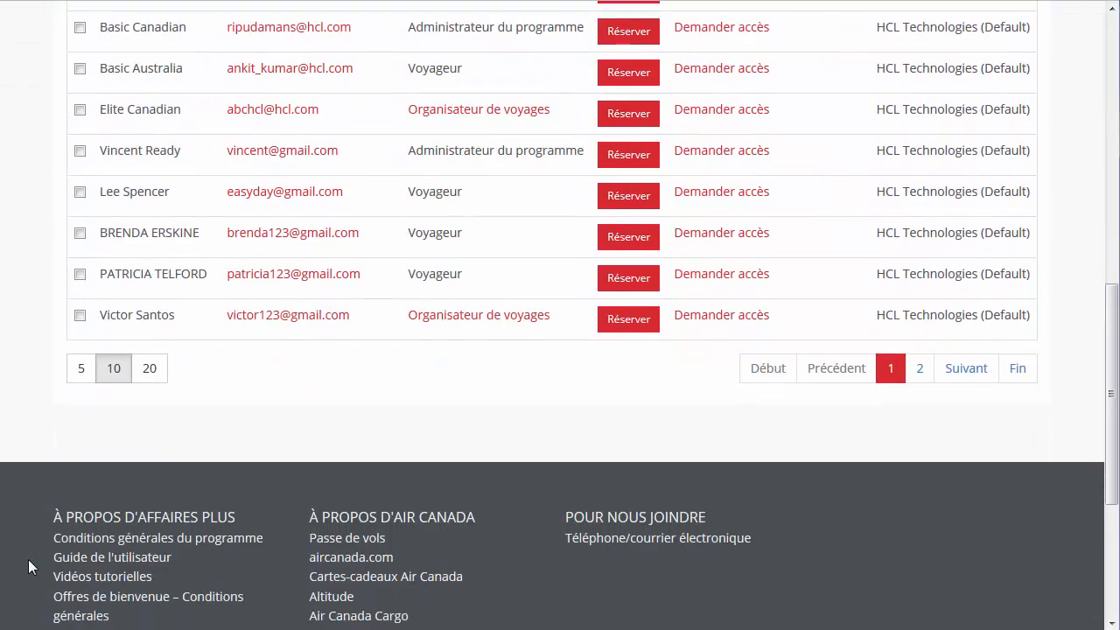
click(79, 318)
scroll(12, 400, up, 8)
scroll(13, 404, up, 3)
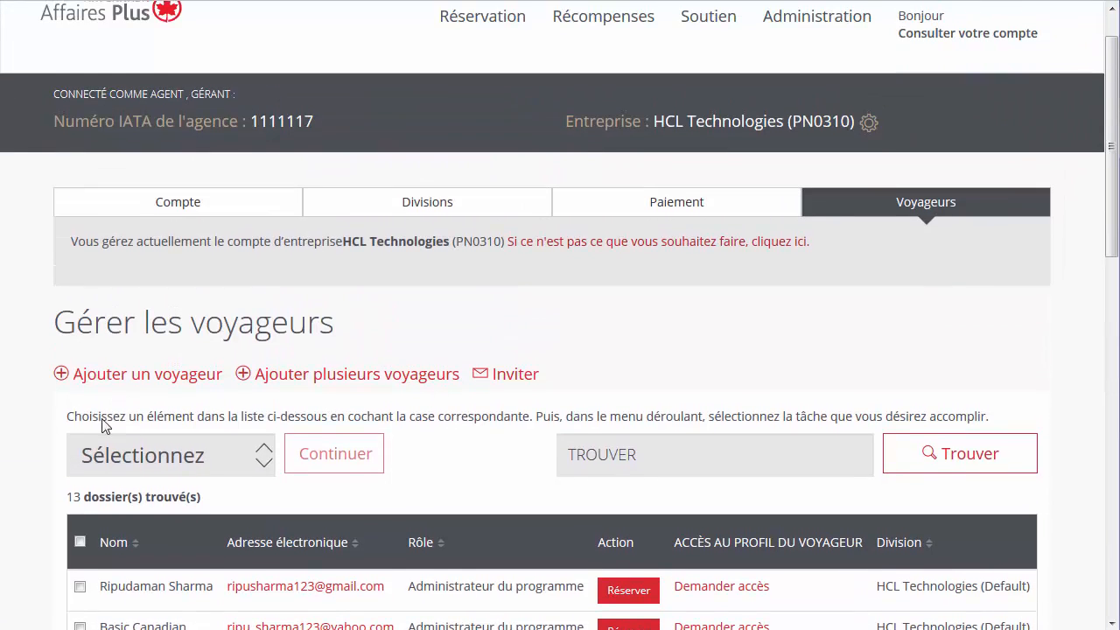
click(260, 456)
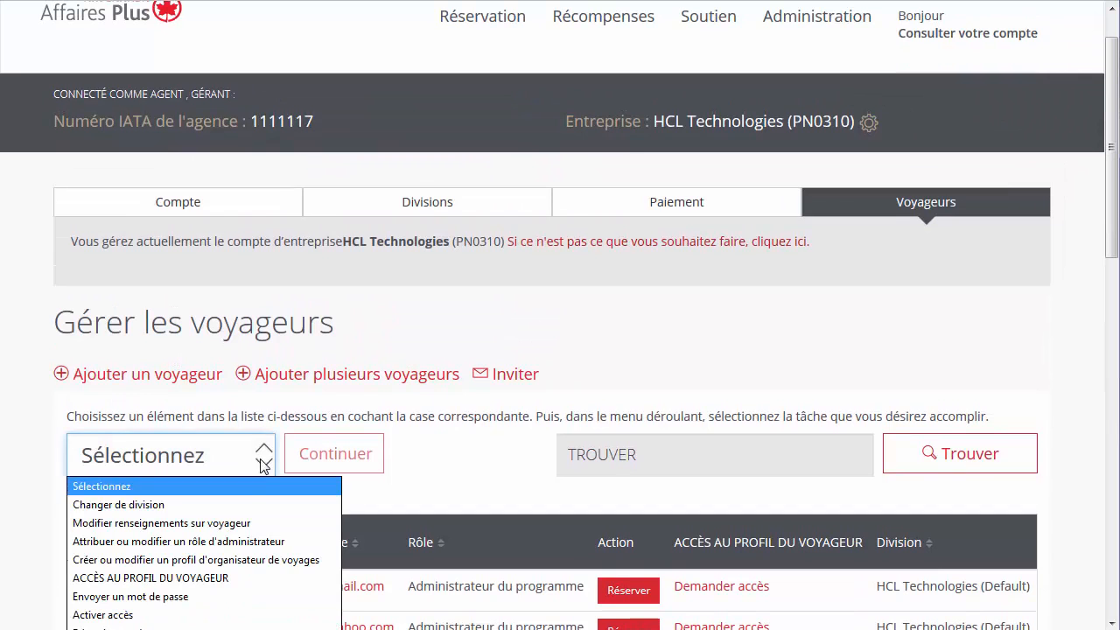
click(217, 506)
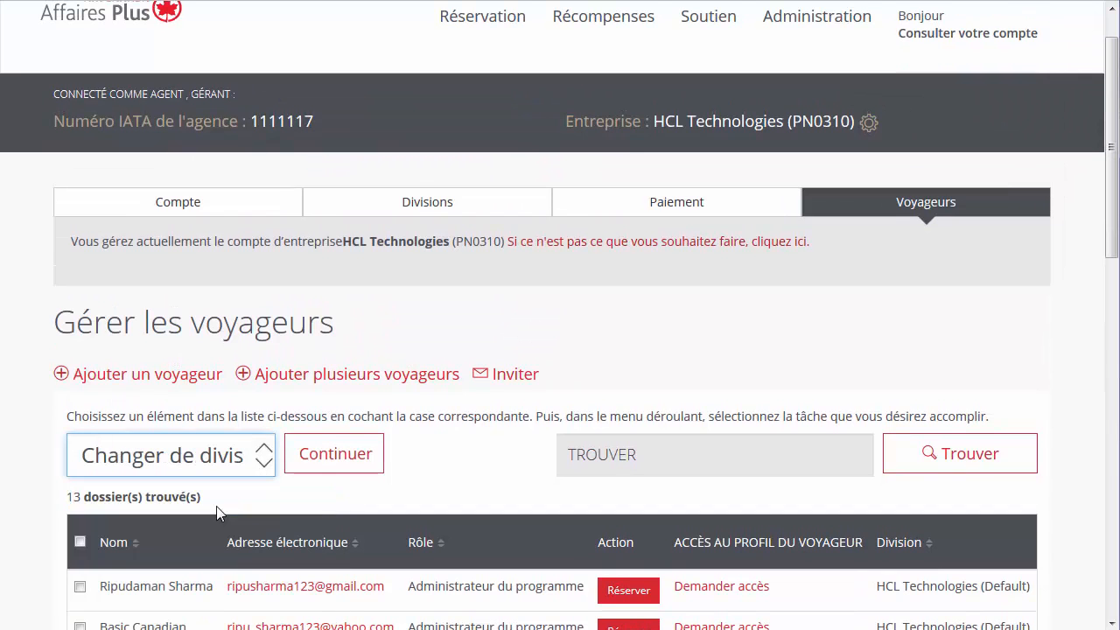
click(320, 465)
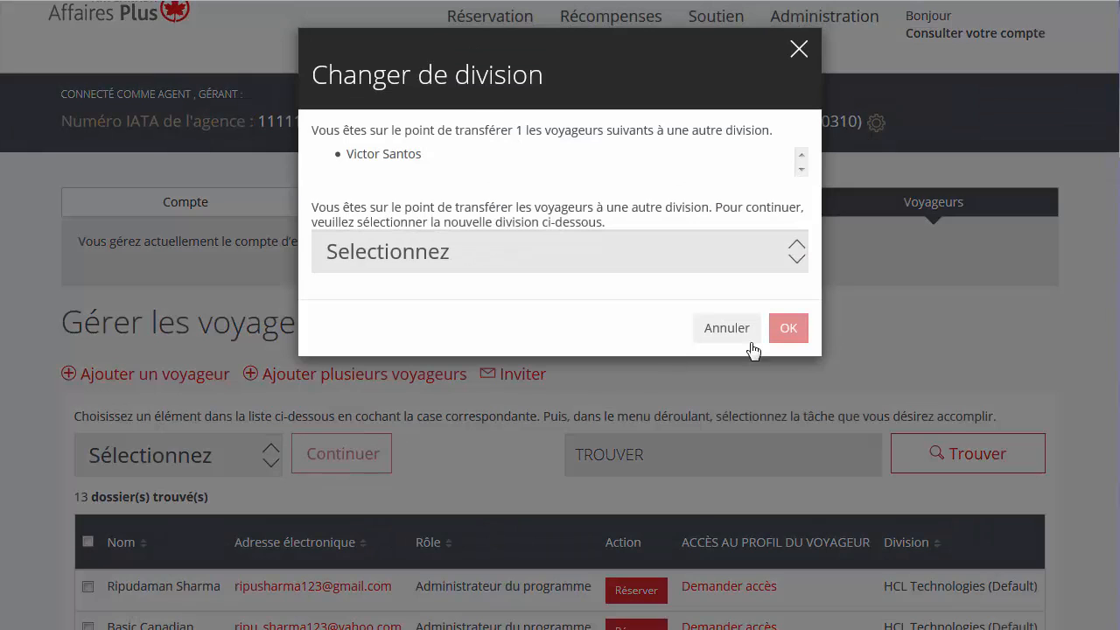
click(790, 252)
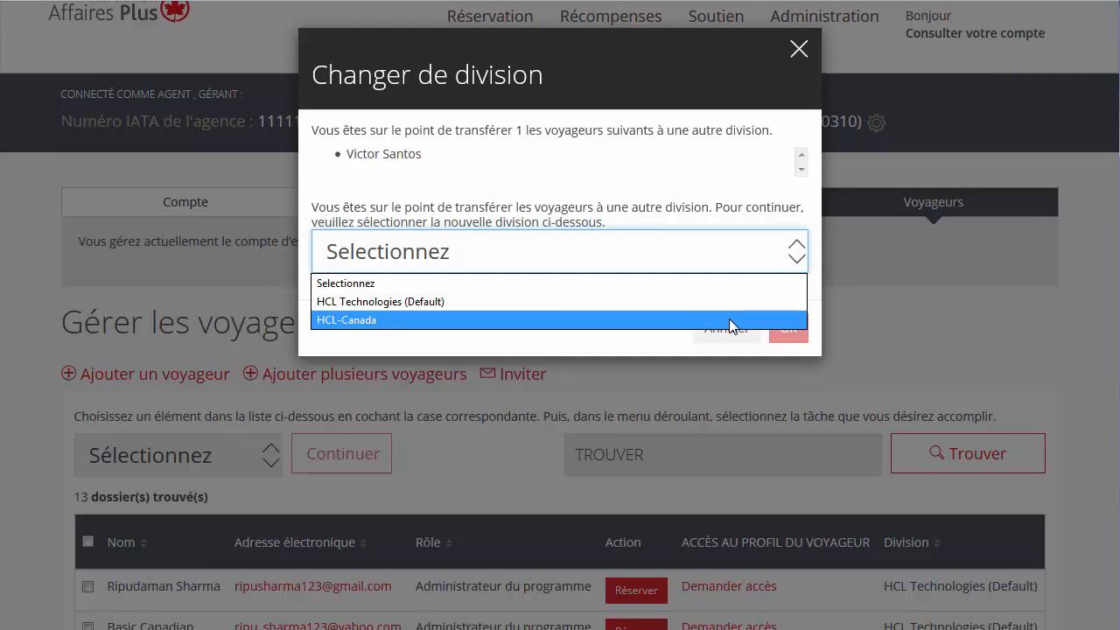
click(729, 319)
click(792, 336)
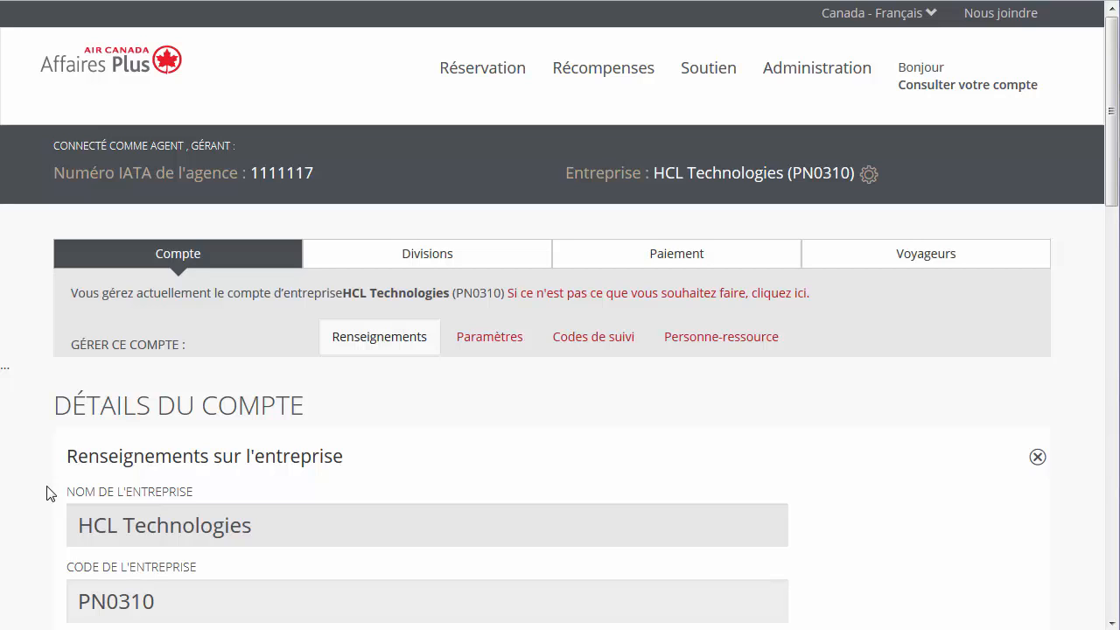
Step: Open the Travellers assignment for card SE2017 under the default division's Paiement options
click(530, 269)
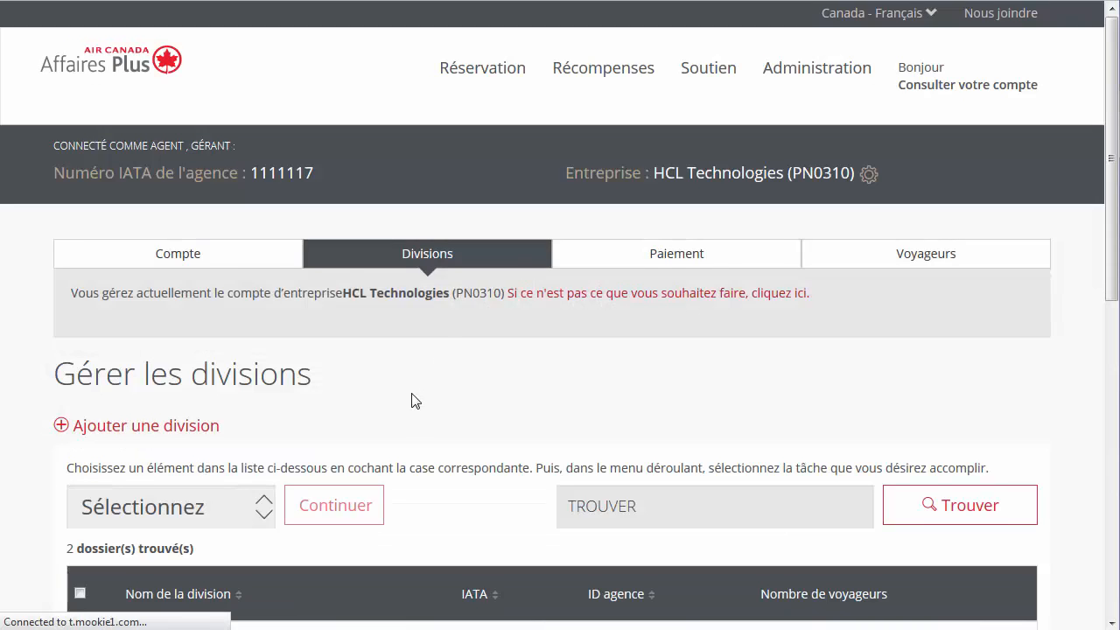
scroll(407, 406, down, 1)
scroll(399, 417, down, 2)
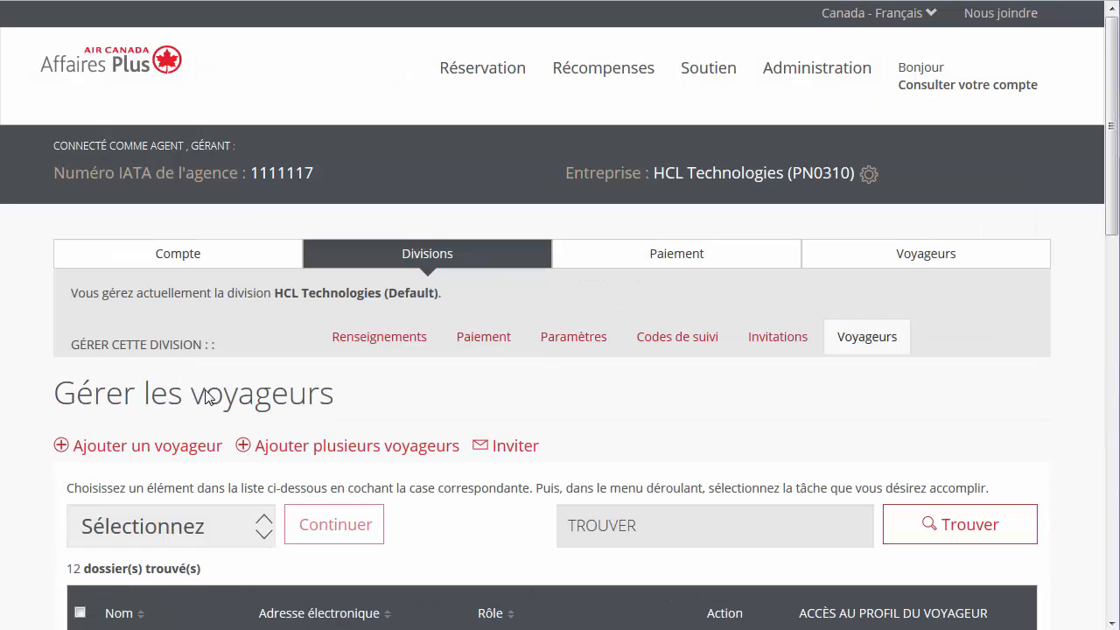
click(483, 349)
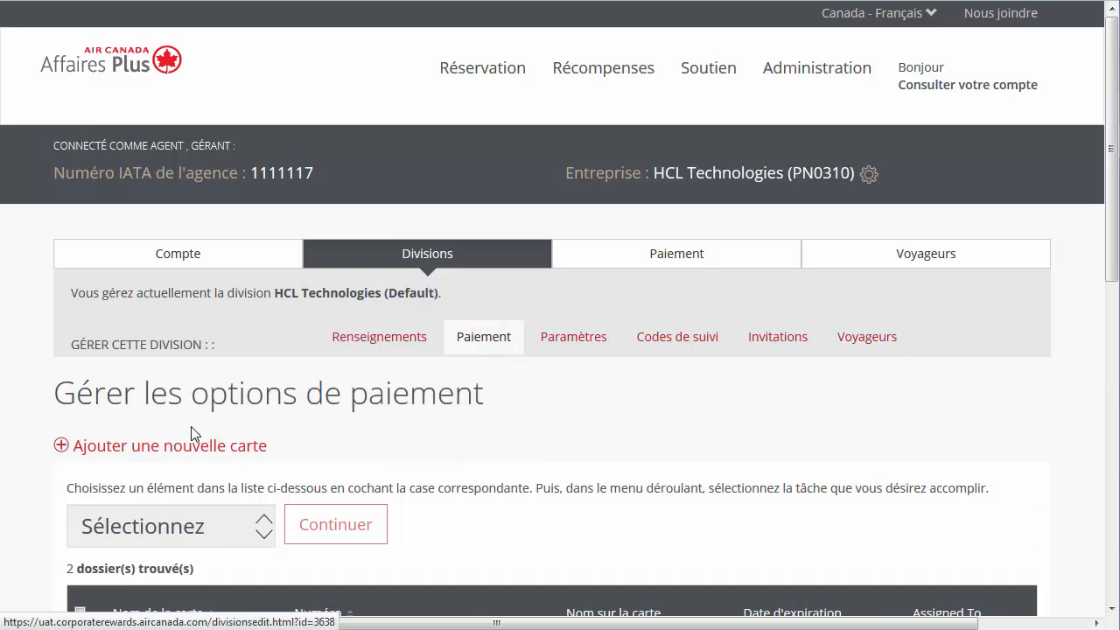
scroll(35, 501, down, 2)
scroll(35, 502, down, 2)
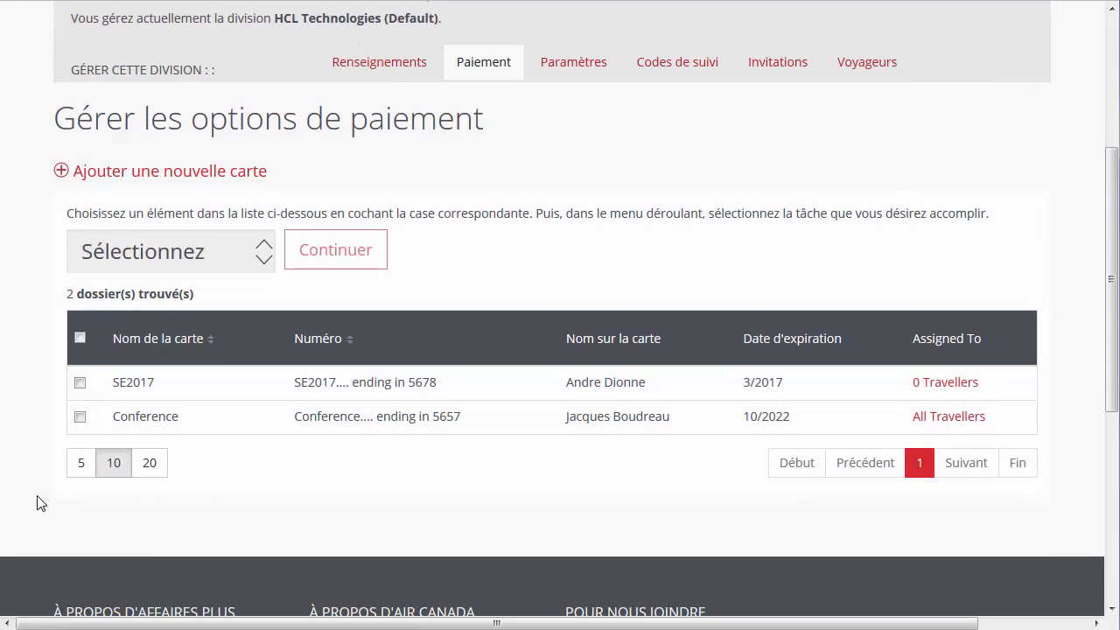
click(932, 383)
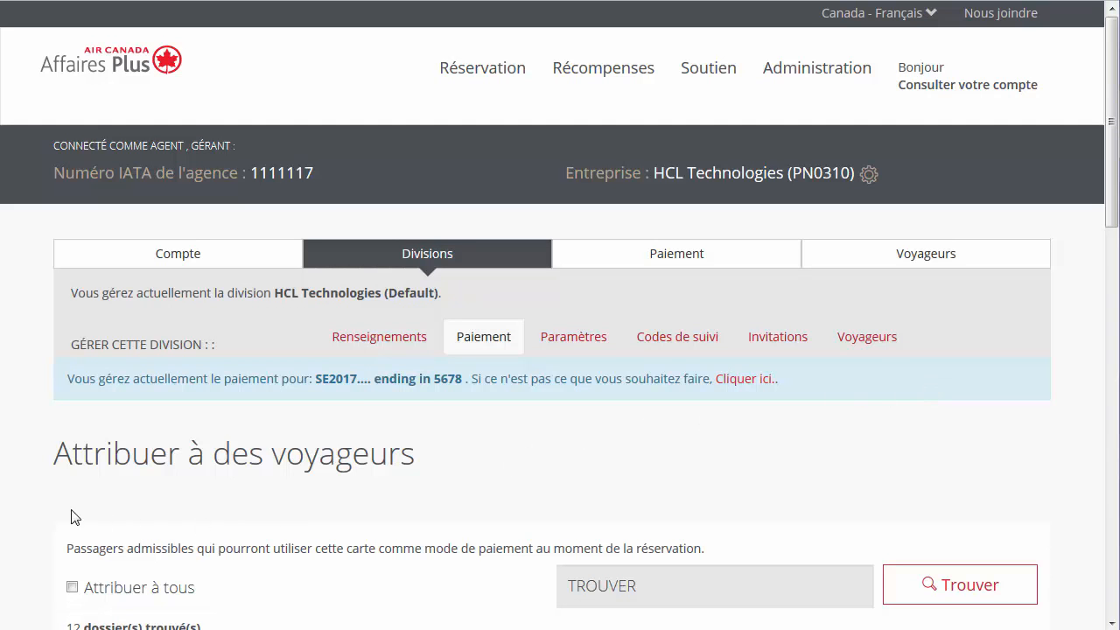
Step: Allow three individual travellers to use the SE2017 card, leaving 'Attribuer à tous' off, and save
scroll(87, 516, down, 3)
click(73, 364)
click(73, 364)
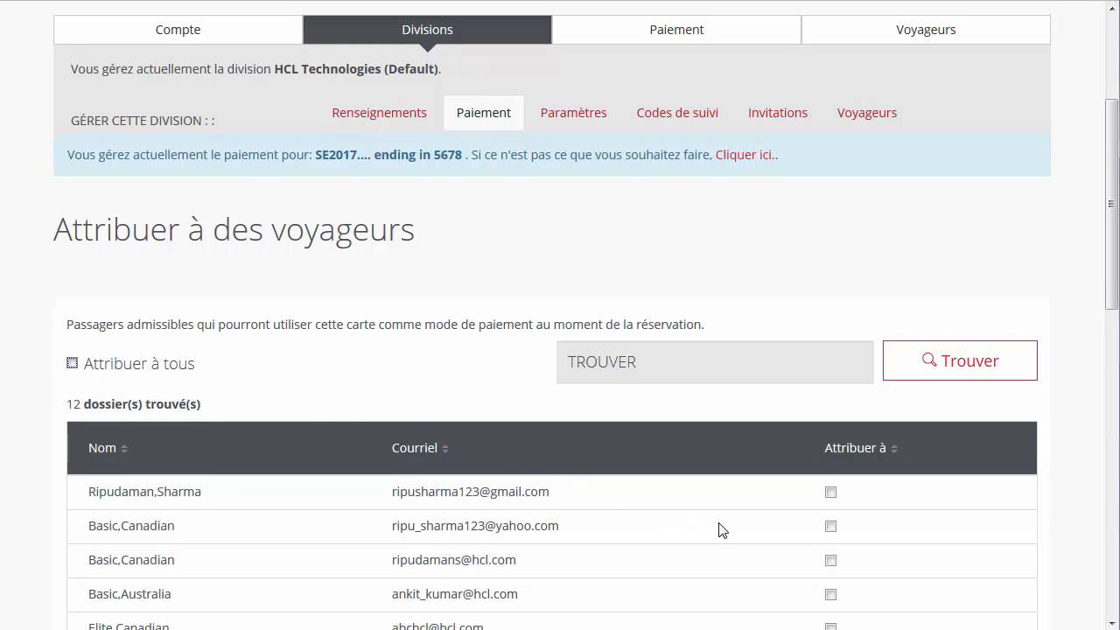
scroll(717, 528, down, 4)
click(830, 503)
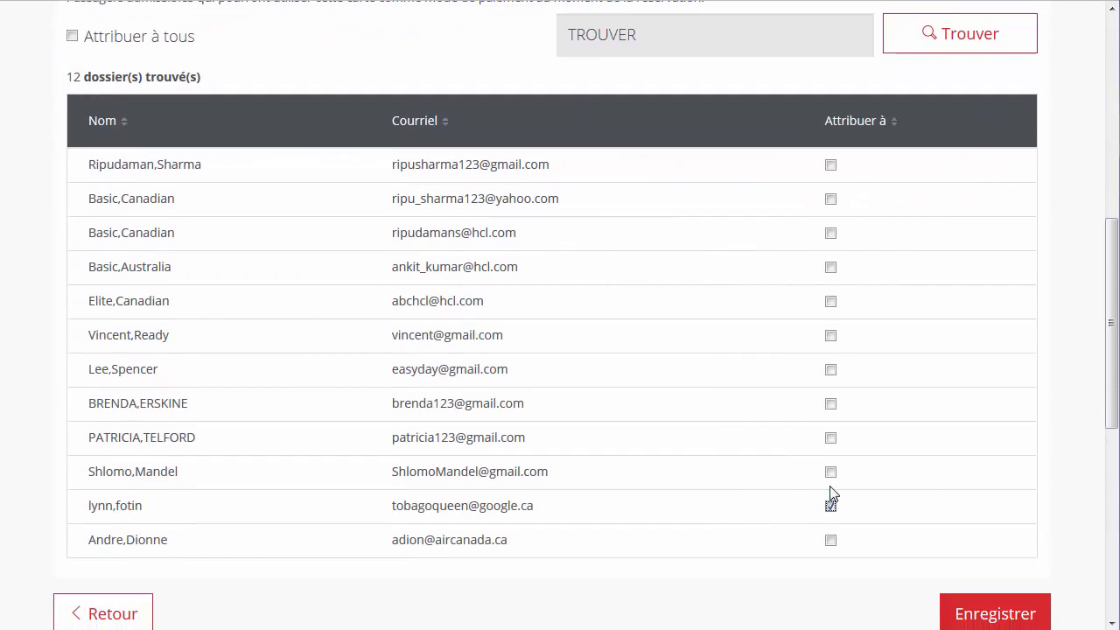
click(830, 439)
click(831, 406)
scroll(884, 452, down, 2)
click(951, 500)
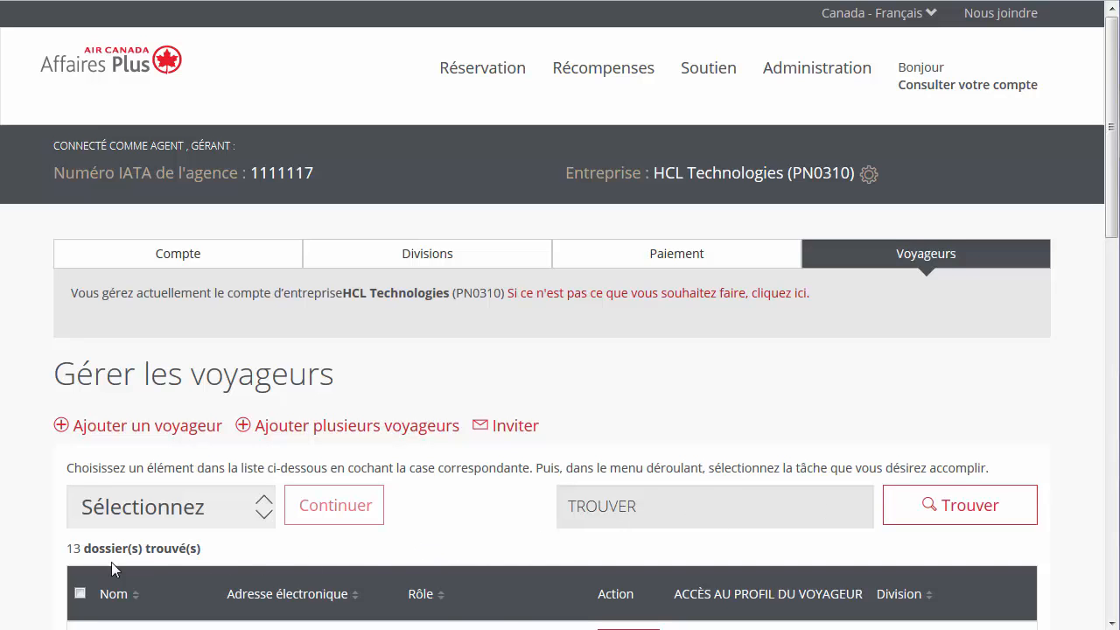
Step: Request access to one traveller's profile from the list and confirm the request
scroll(32, 578, down, 3)
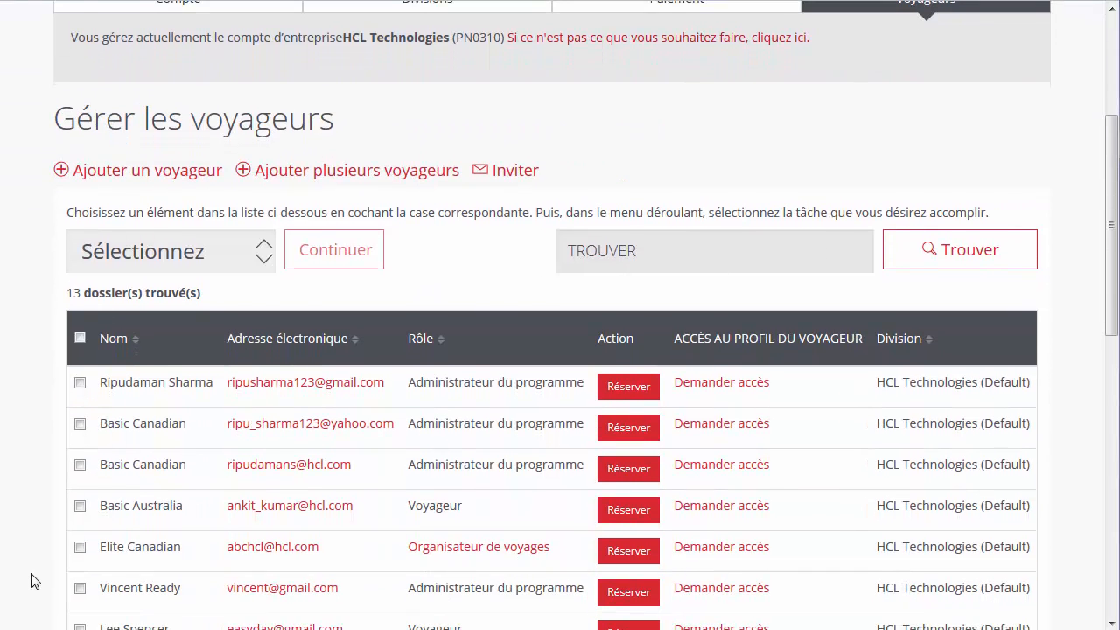
scroll(32, 578, down, 3)
click(714, 440)
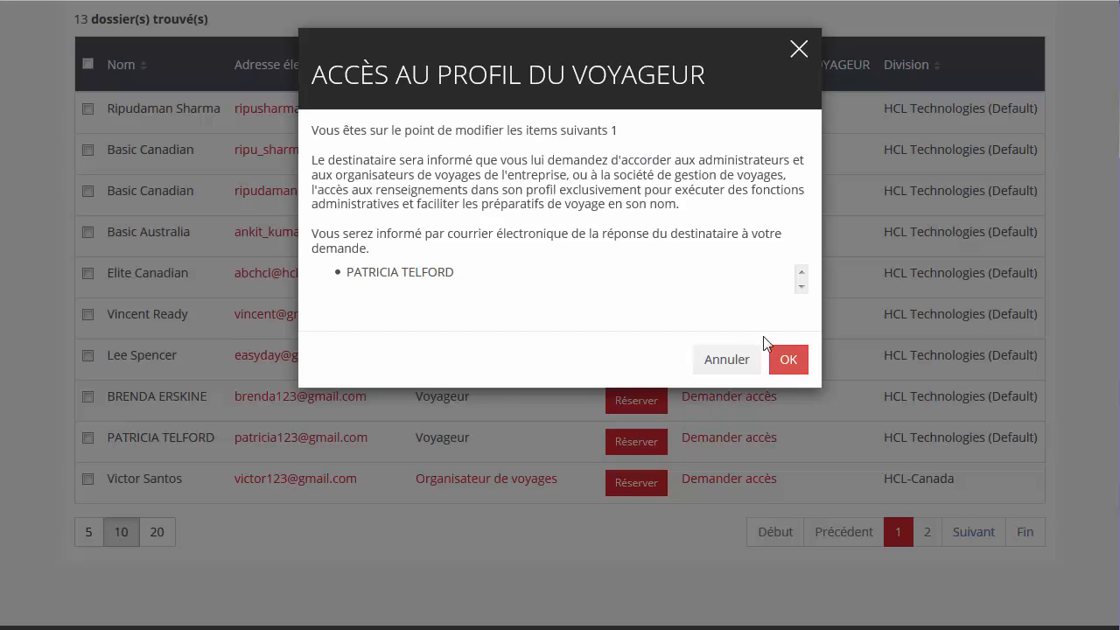
click(775, 358)
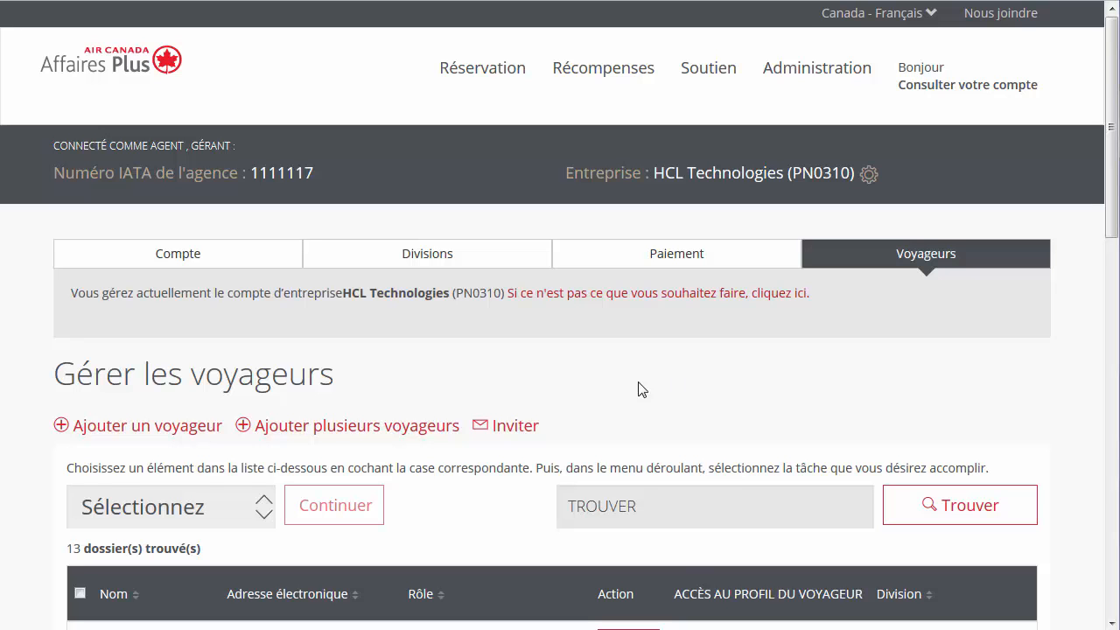
scroll(32, 522, down, 2)
scroll(27, 523, down, 7)
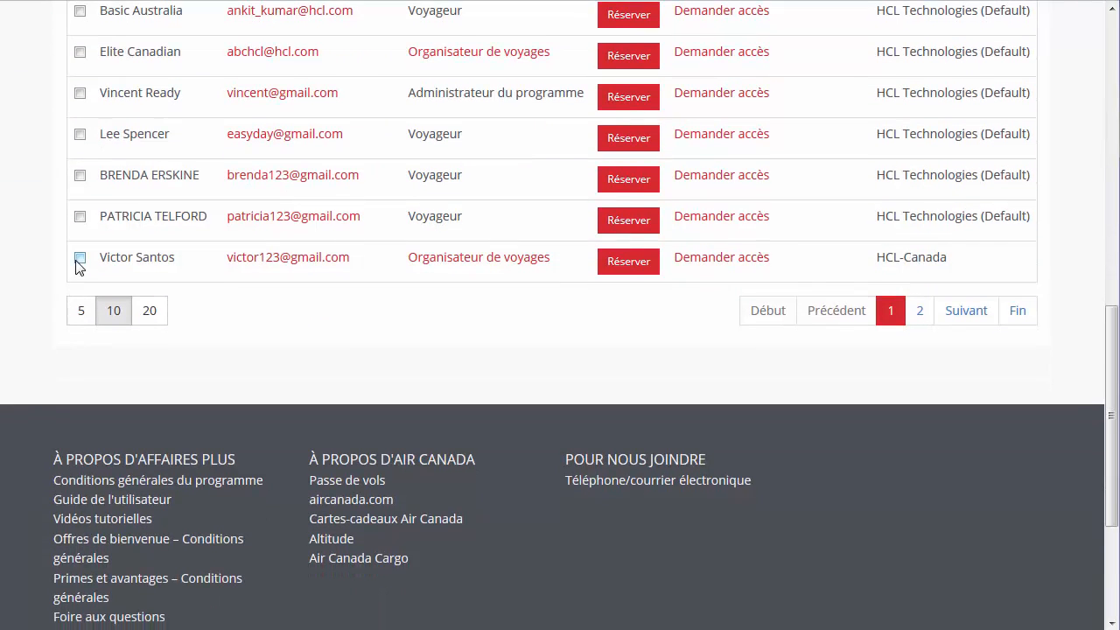
click(78, 260)
scroll(35, 227, up, 5)
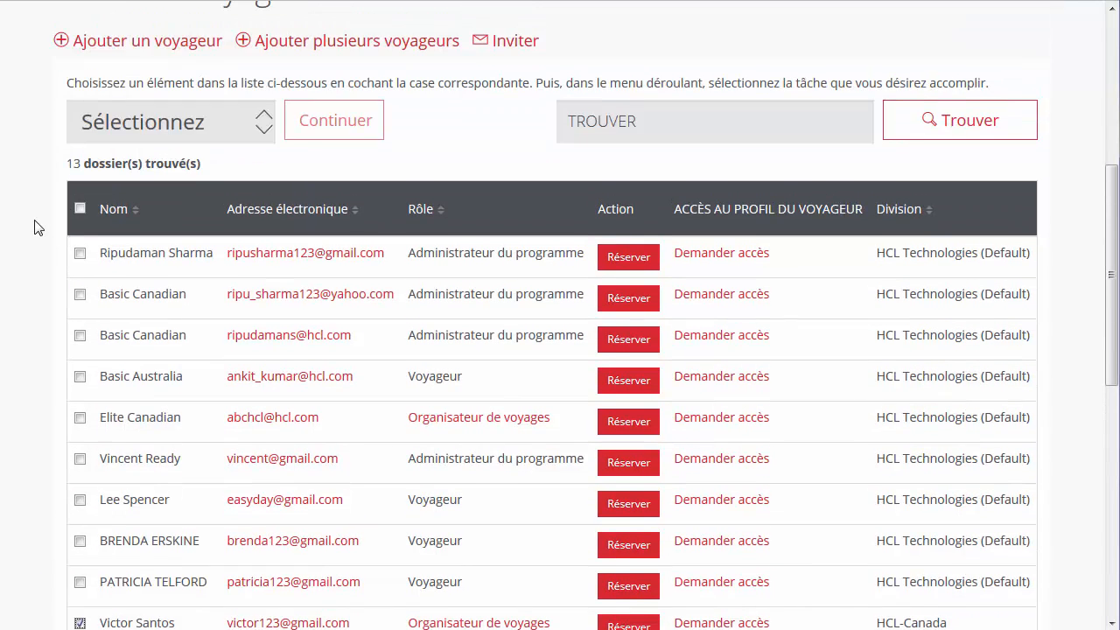
click(255, 124)
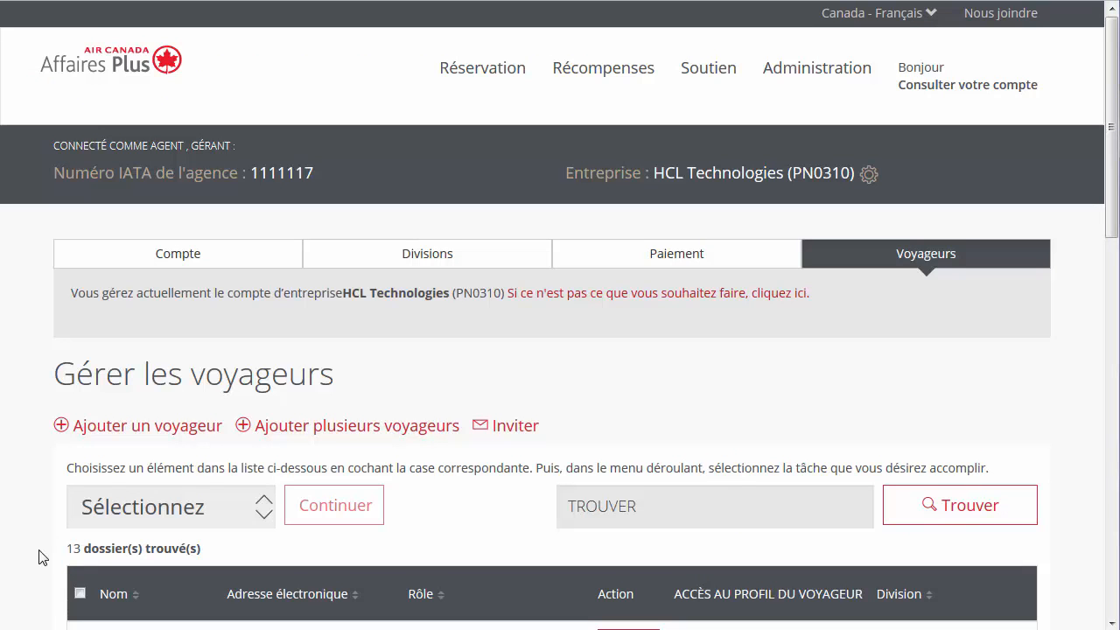
Step: Select a traveller and open their edit form via Modifier renseignements sur voyageur
scroll(162, 317, down, 8)
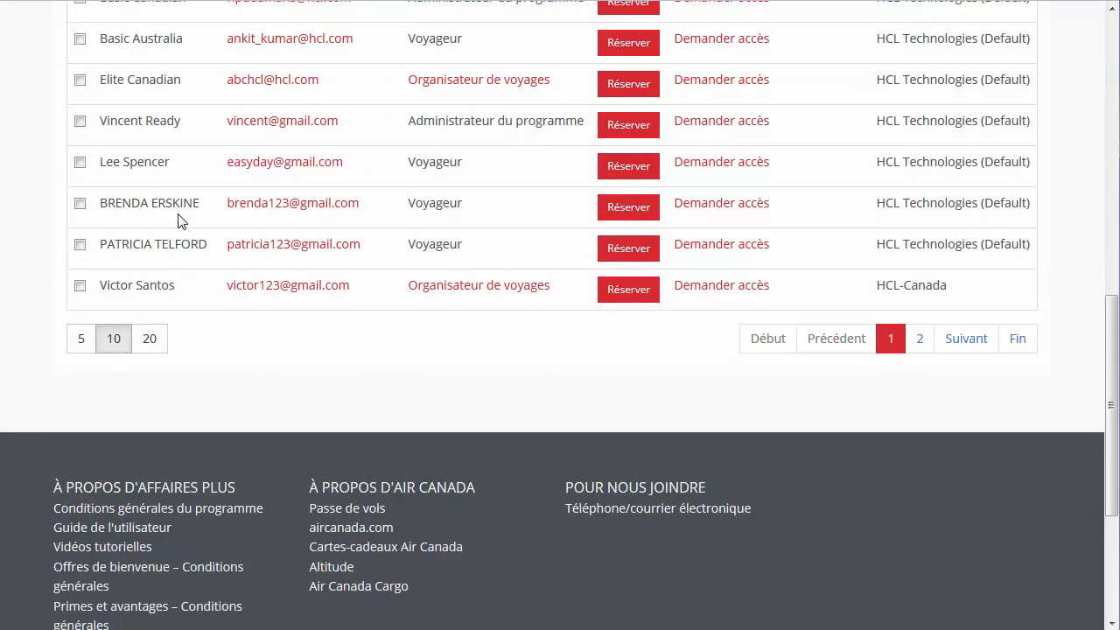
click(80, 204)
scroll(28, 224, up, 4)
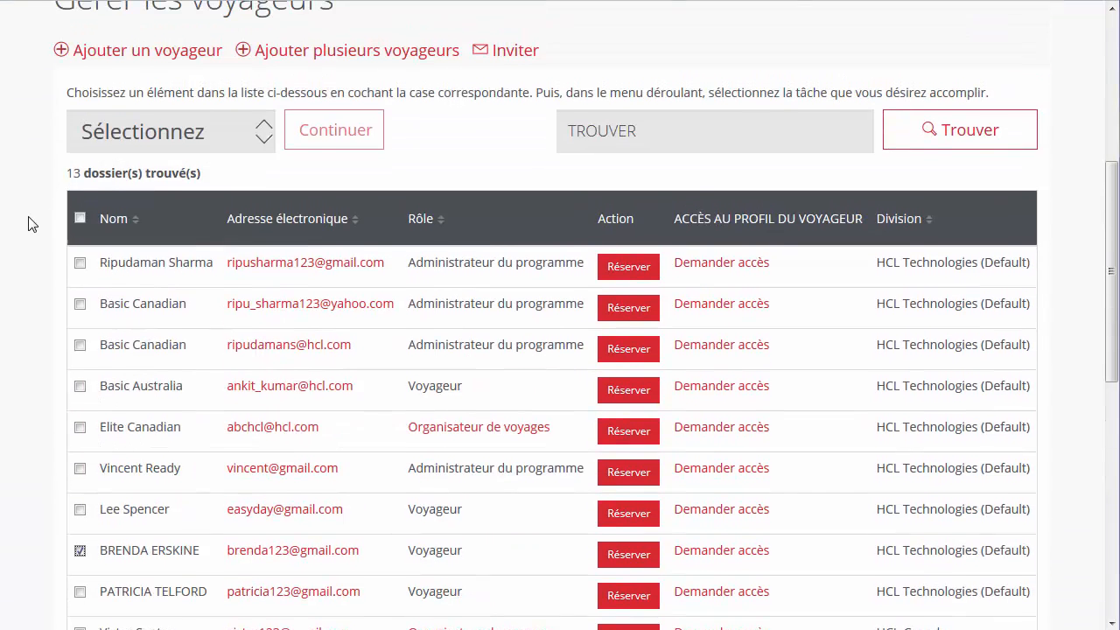
click(258, 153)
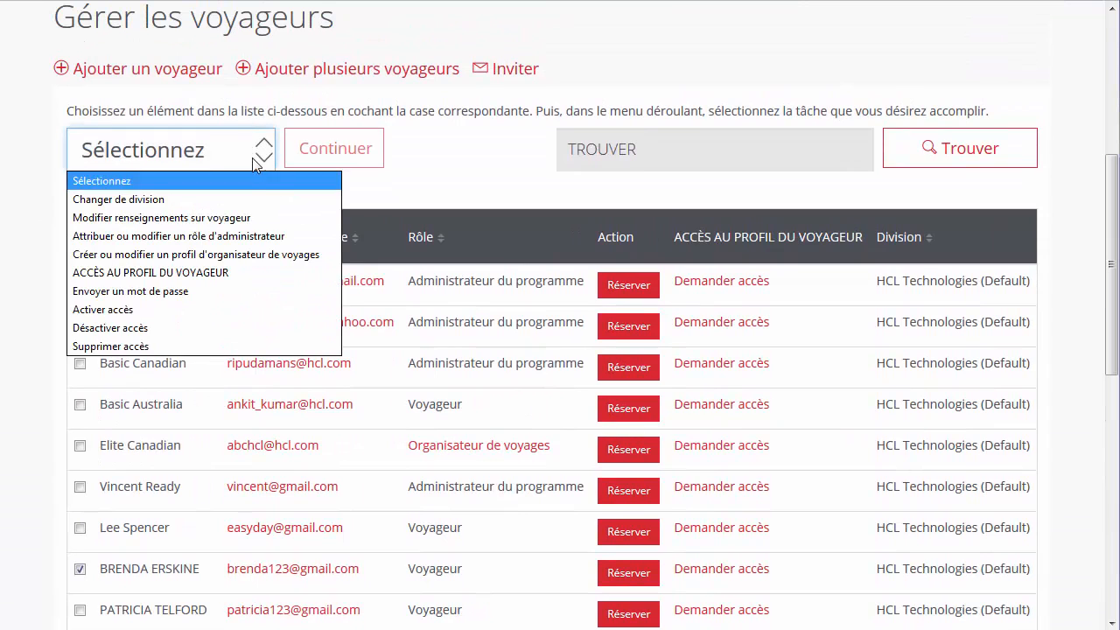
click(246, 218)
click(322, 163)
click(788, 232)
Step: Enter the traveller's middle name, set Langue et pays to Canada- Français, and save
scroll(25, 300, down, 1)
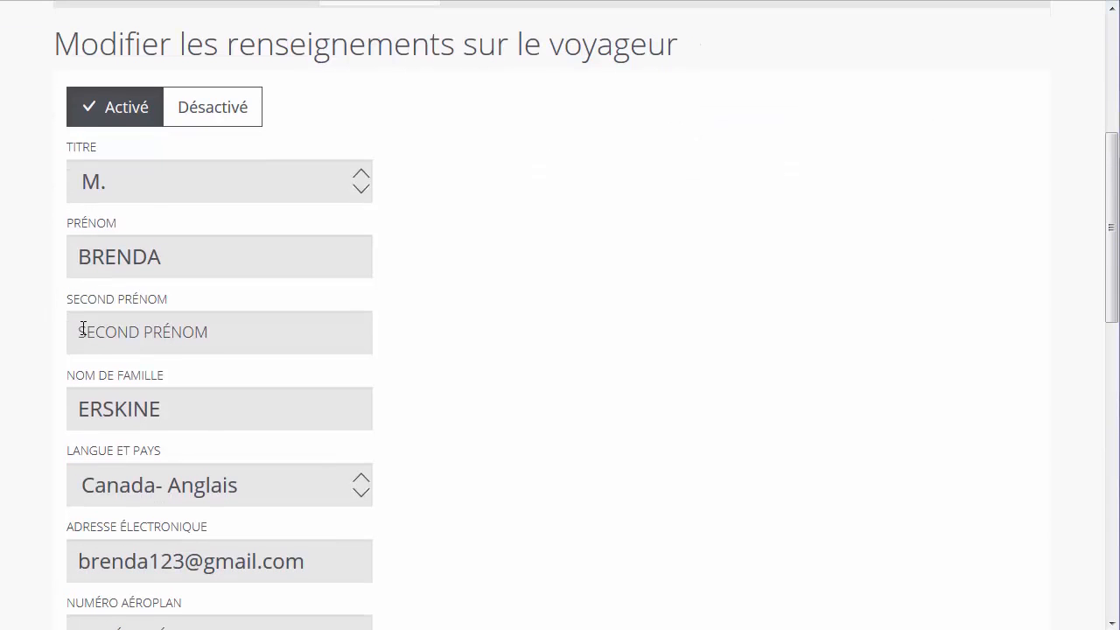
click(82, 329)
text(Adrienne)
scroll(70, 333, down, 5)
click(369, 102)
click(327, 170)
scroll(426, 268, down, 3)
click(443, 373)
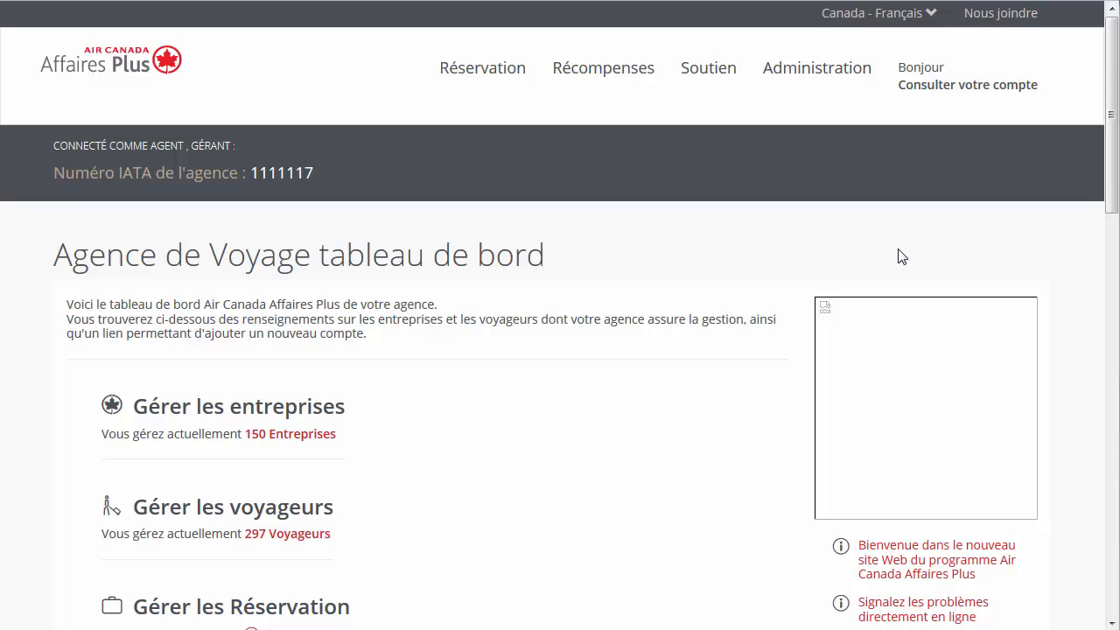
Step: Open the HCL Technologies account details from Compagnies, then go to the Rapports page
click(821, 74)
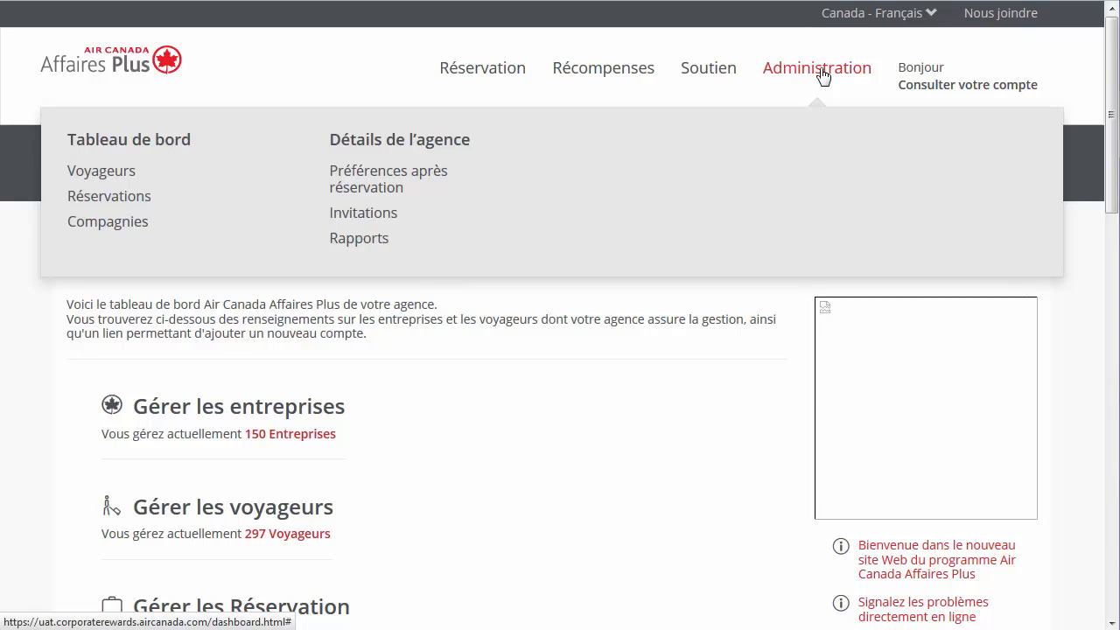
click(140, 226)
scroll(32, 411, down, 2)
scroll(29, 412, down, 1)
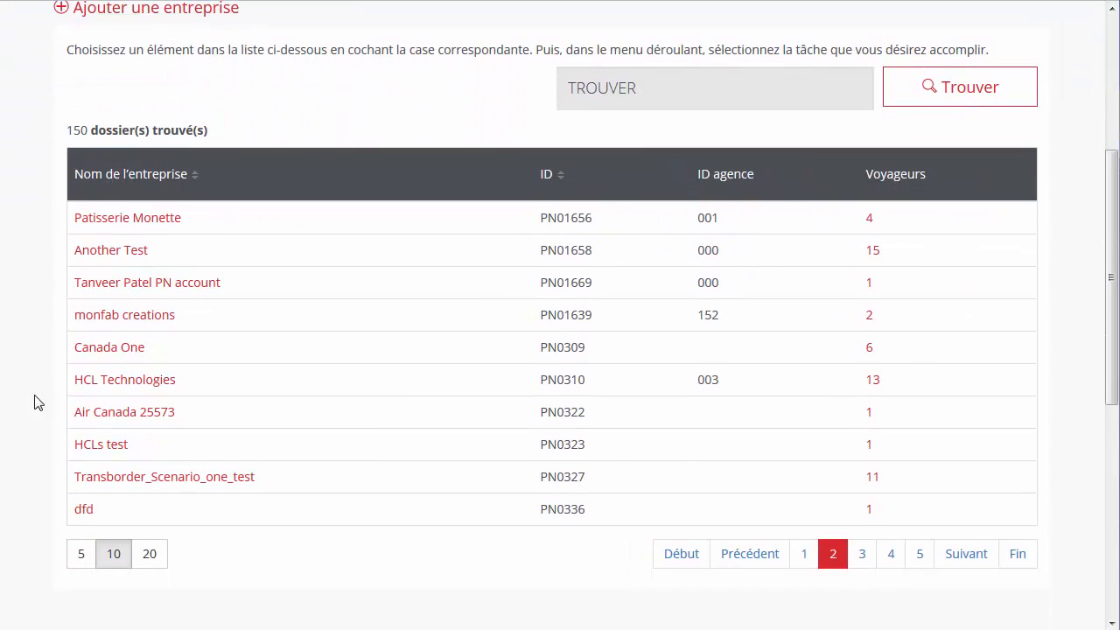
click(90, 383)
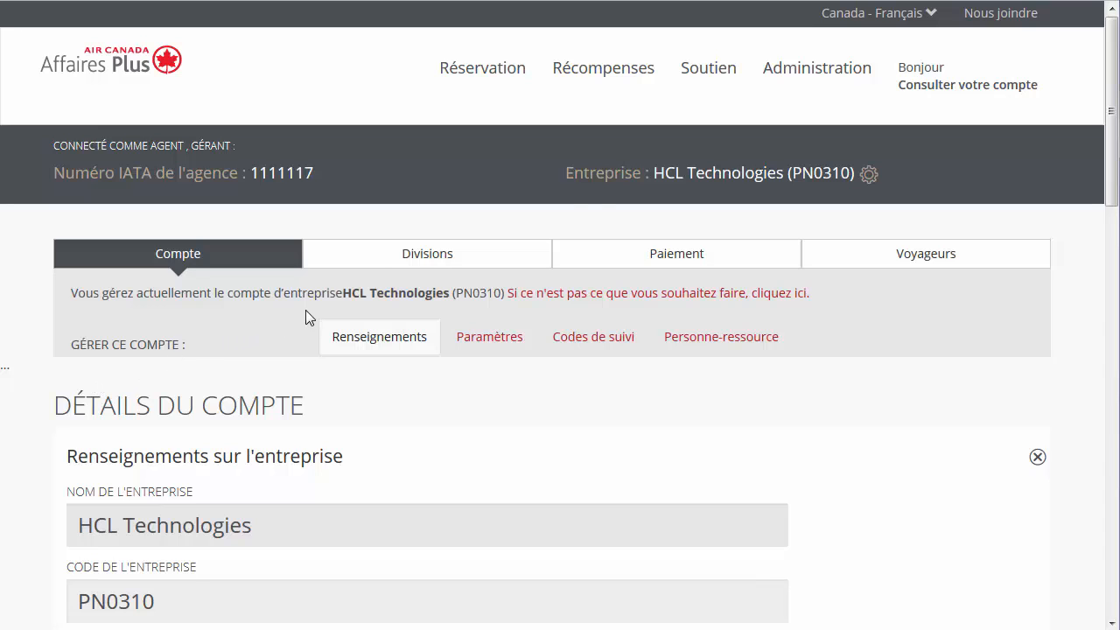
click(801, 83)
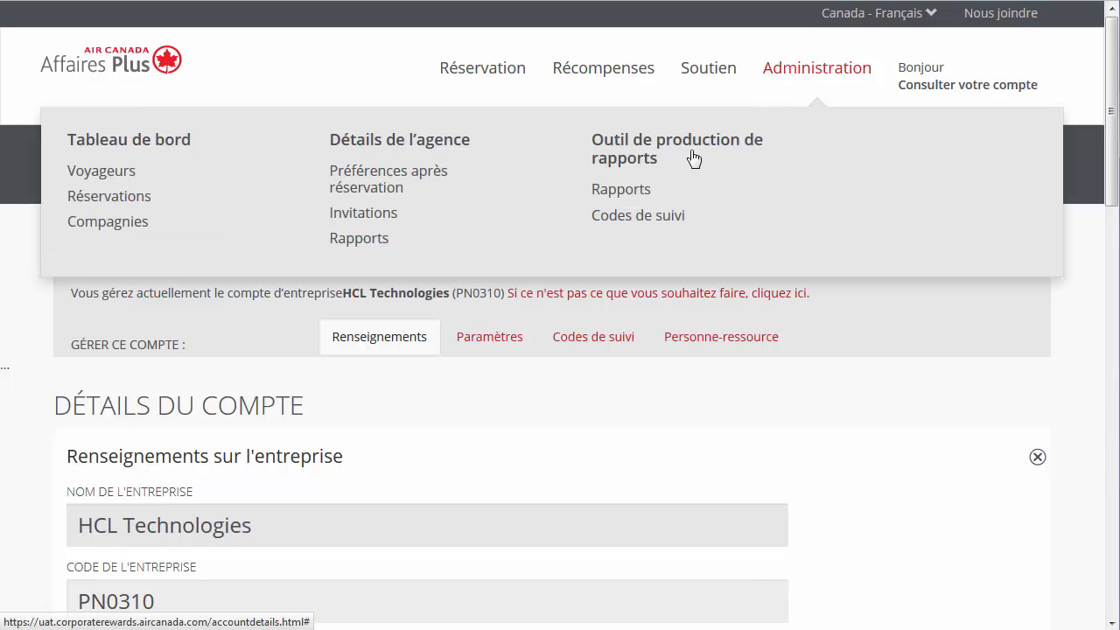
click(620, 189)
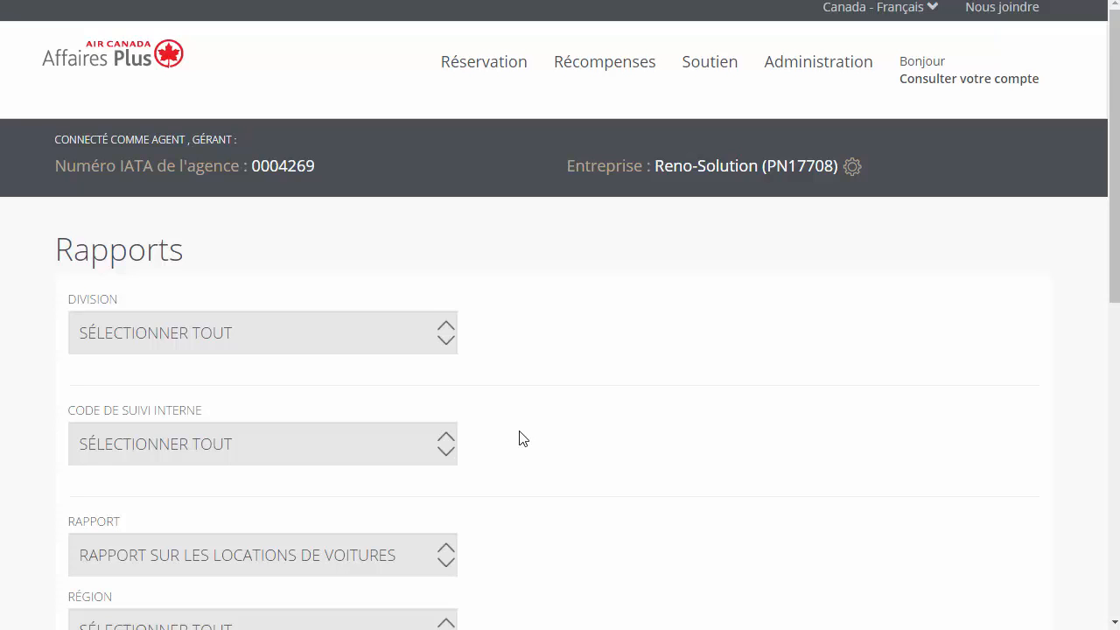
Step: Run the SOMMAIRE - BILLETERIE report with all divisions, tracking codes and regions selected
click(403, 335)
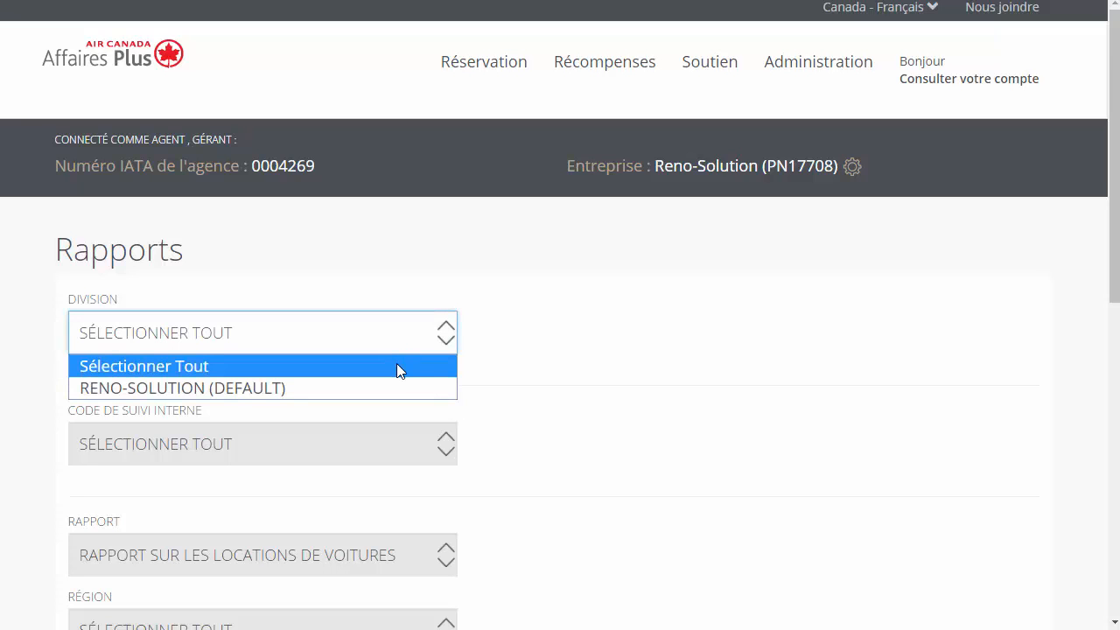
click(396, 368)
click(377, 451)
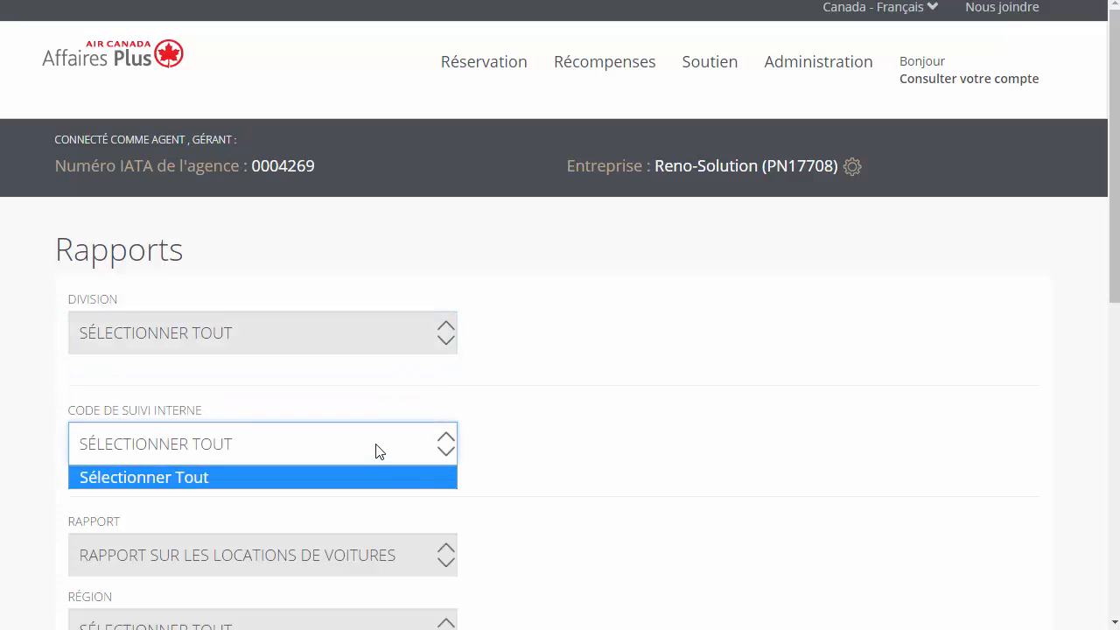
click(376, 451)
scroll(493, 411, down, 3)
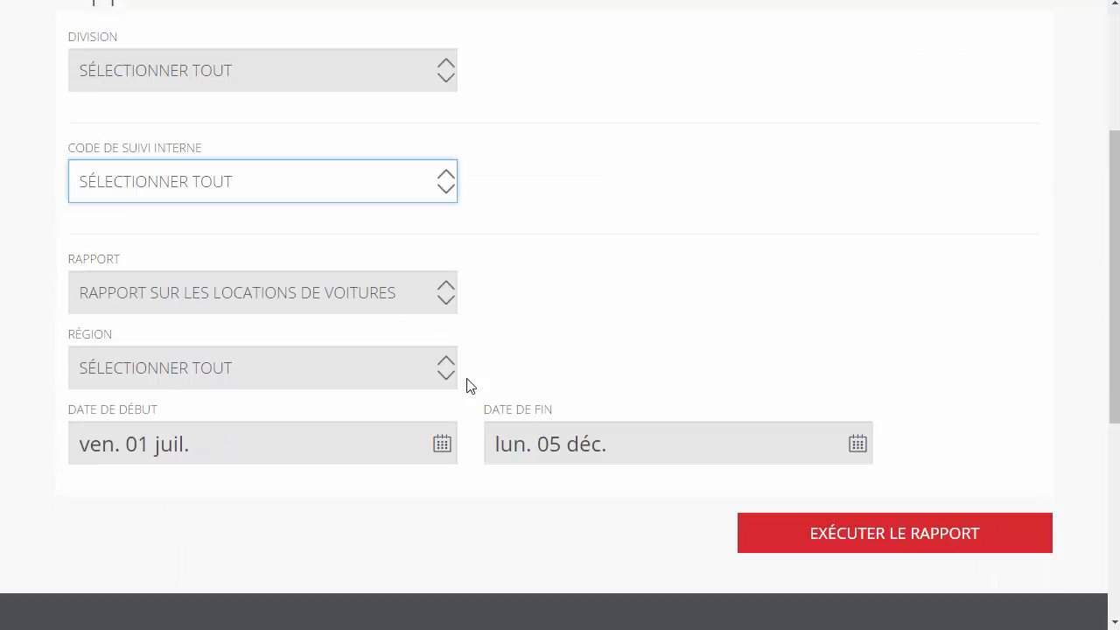
click(382, 295)
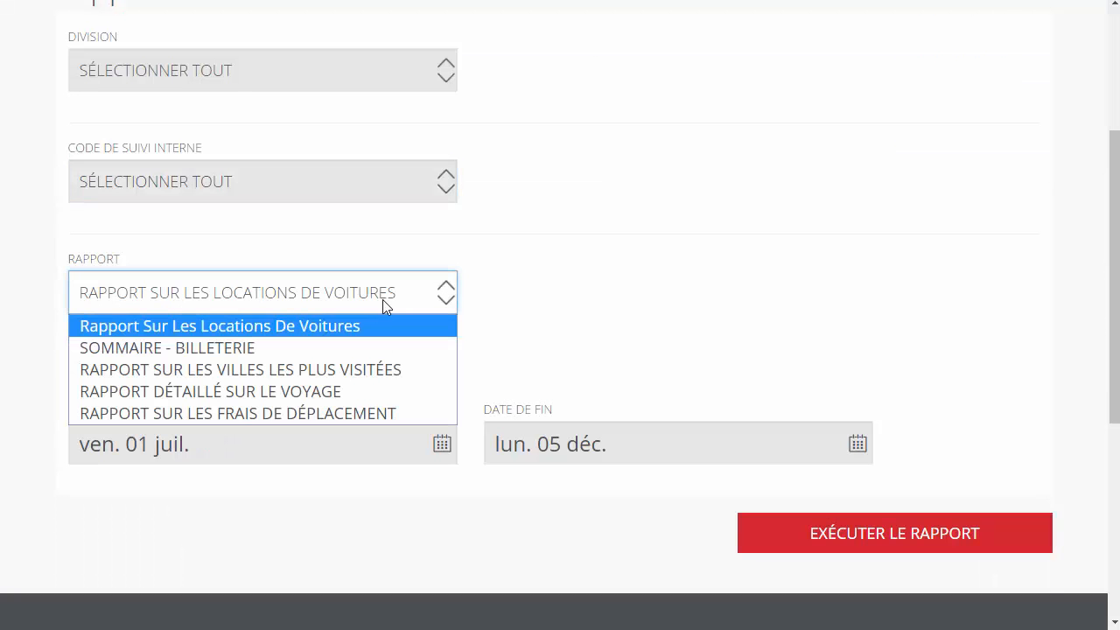
click(377, 348)
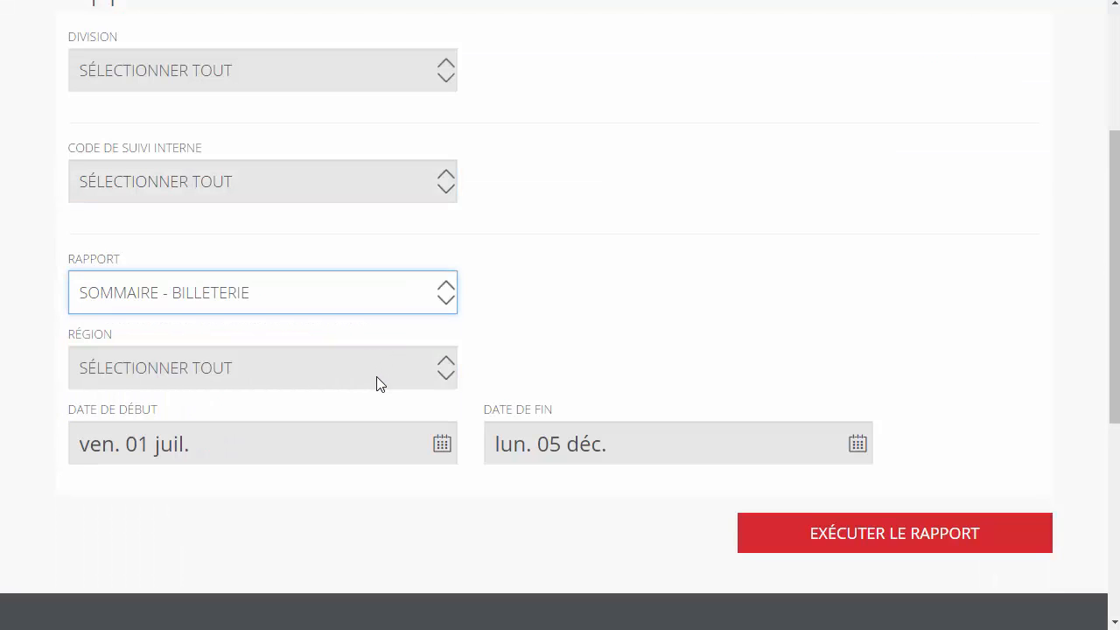
click(379, 384)
click(372, 404)
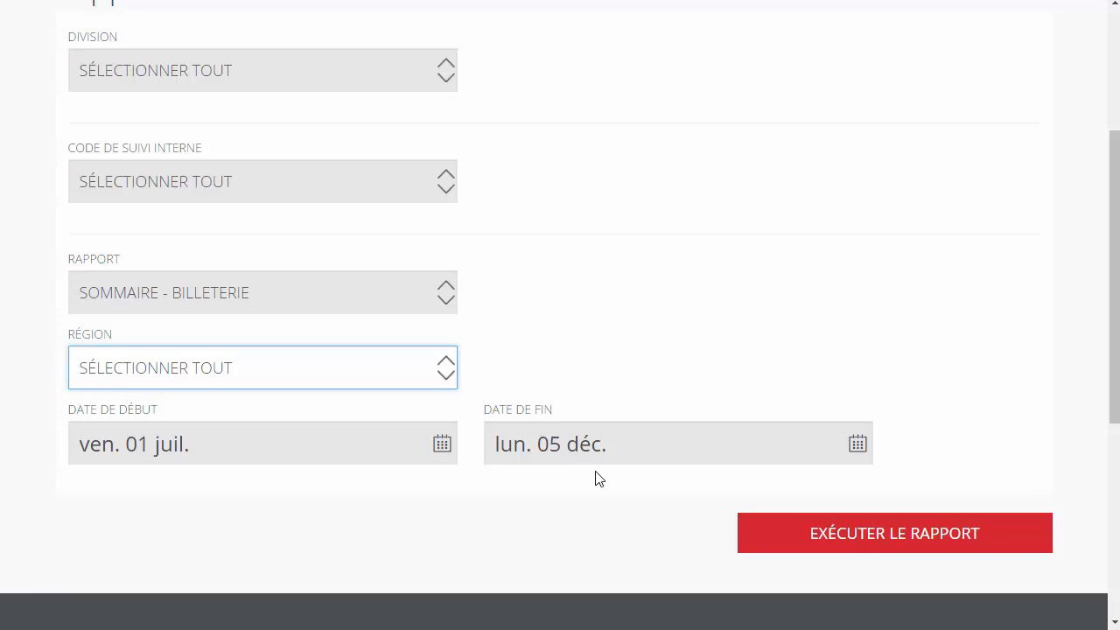
click(925, 544)
scroll(925, 545, down, 4)
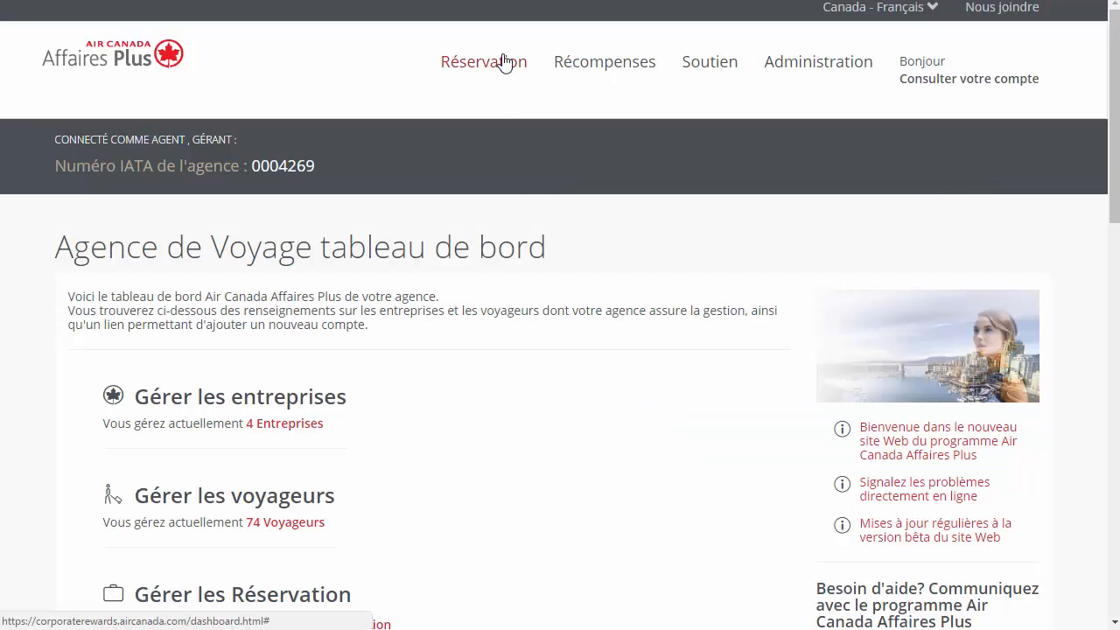
Step: Start a flight booking and search for the traveller by last name
click(508, 67)
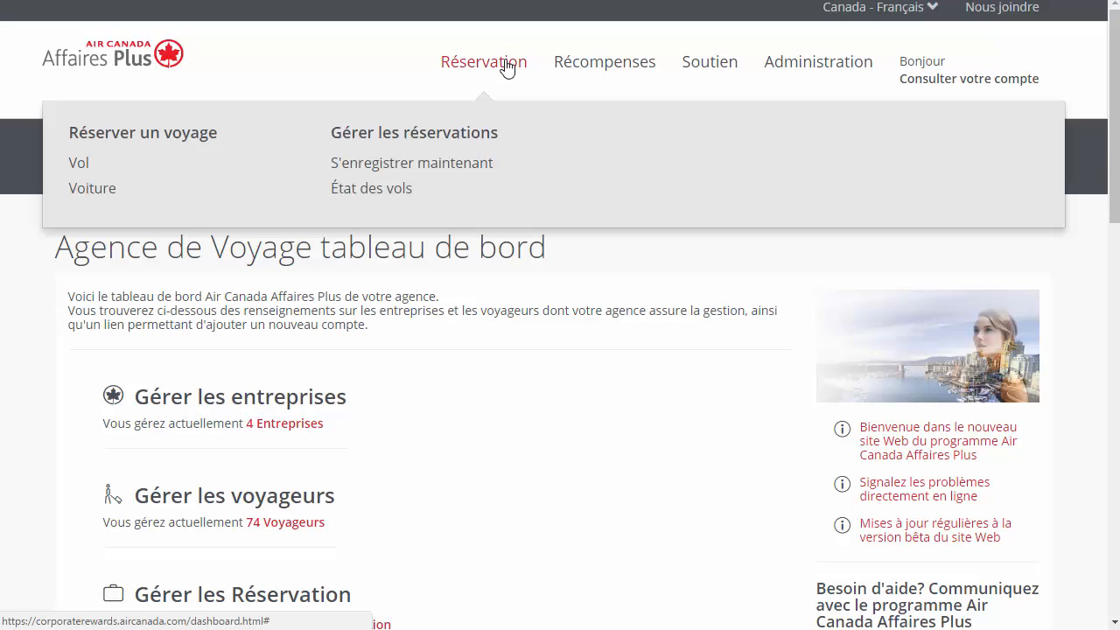
click(79, 163)
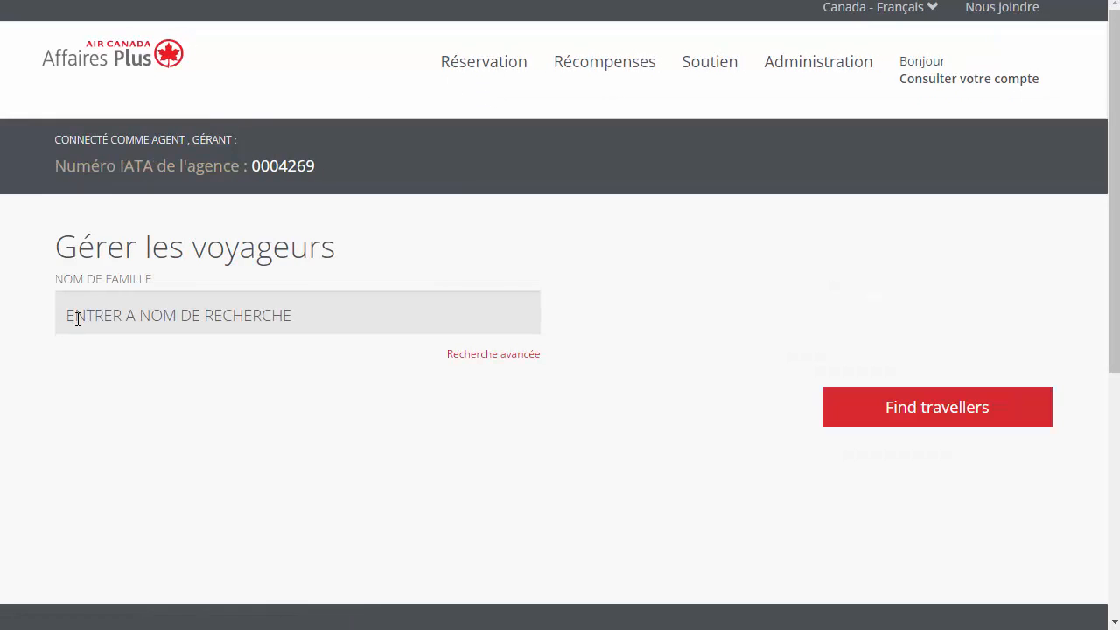
click(77, 318)
text(Cardin)
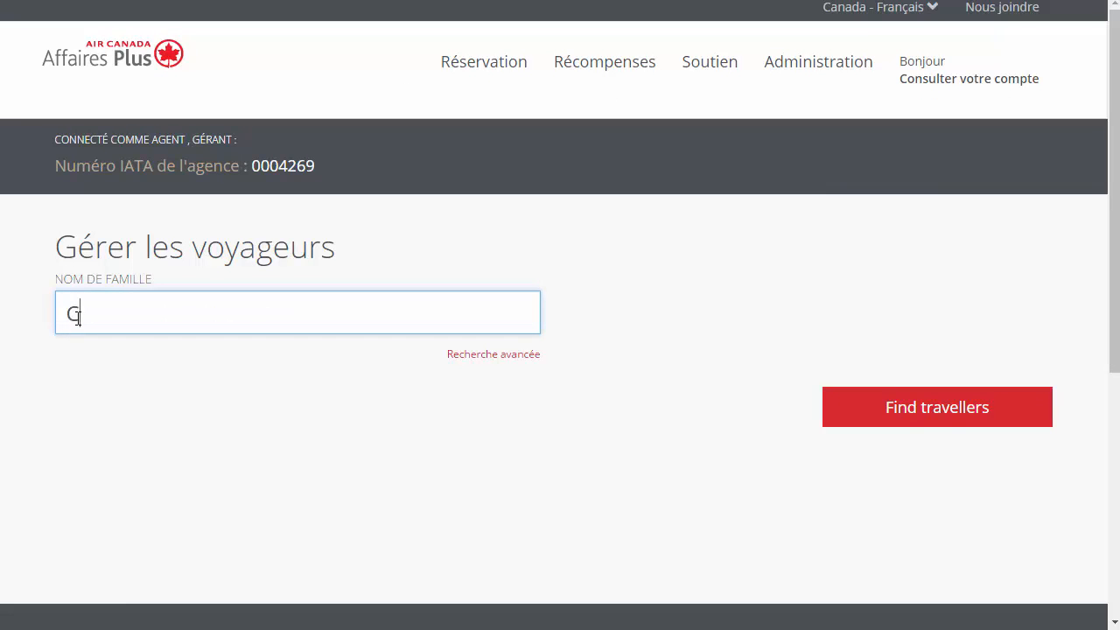
click(827, 396)
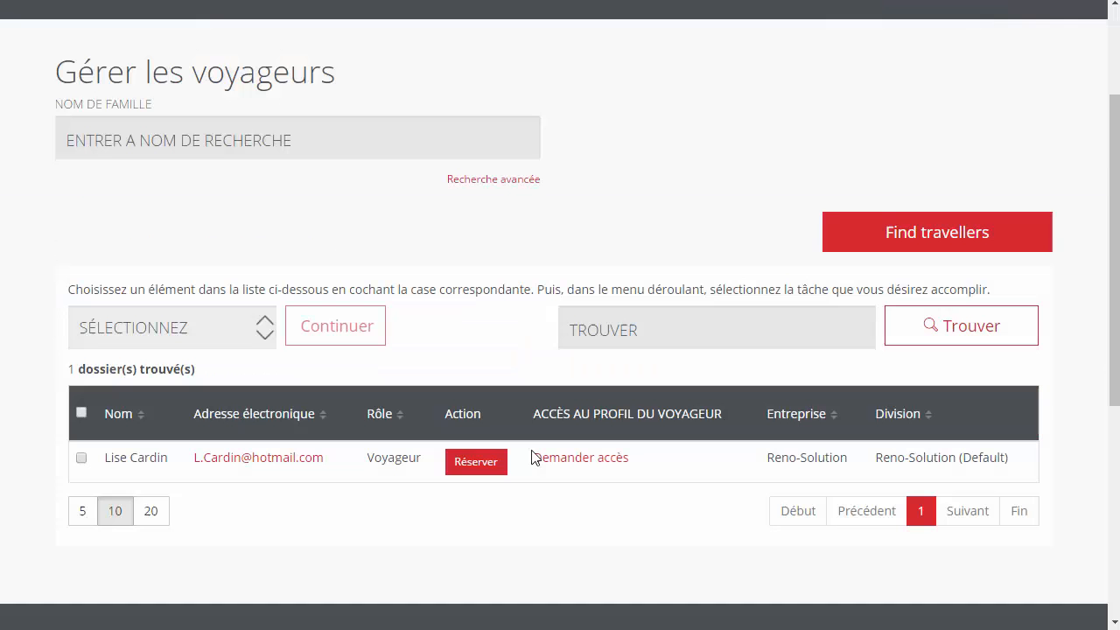
Step: Book on behalf of the found traveller and confirm with OK
click(483, 462)
click(778, 213)
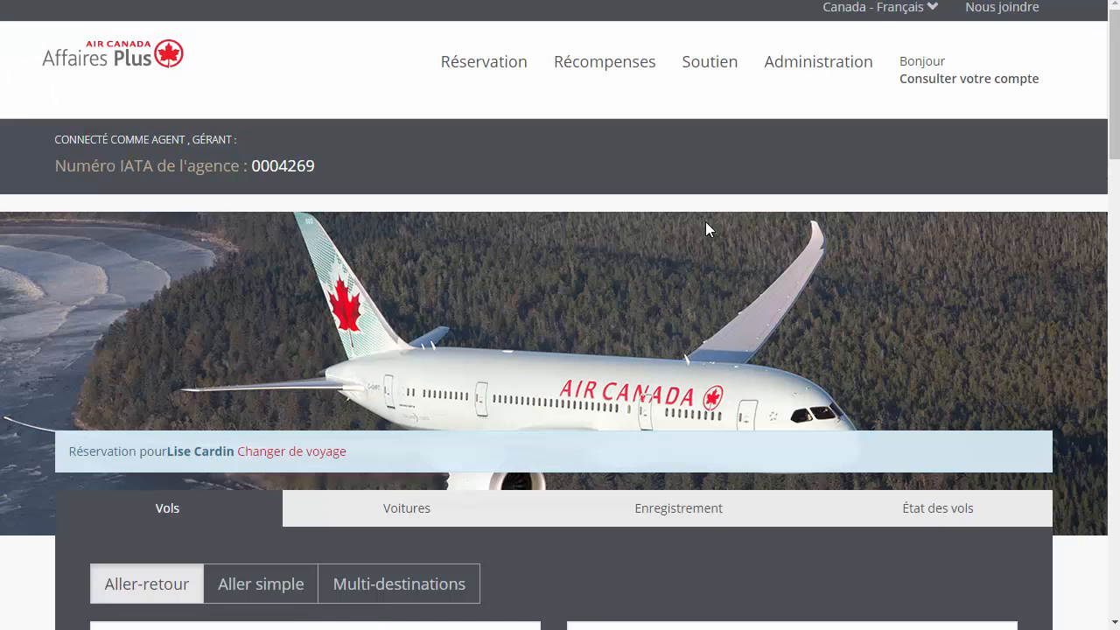
scroll(705, 227, down, 7)
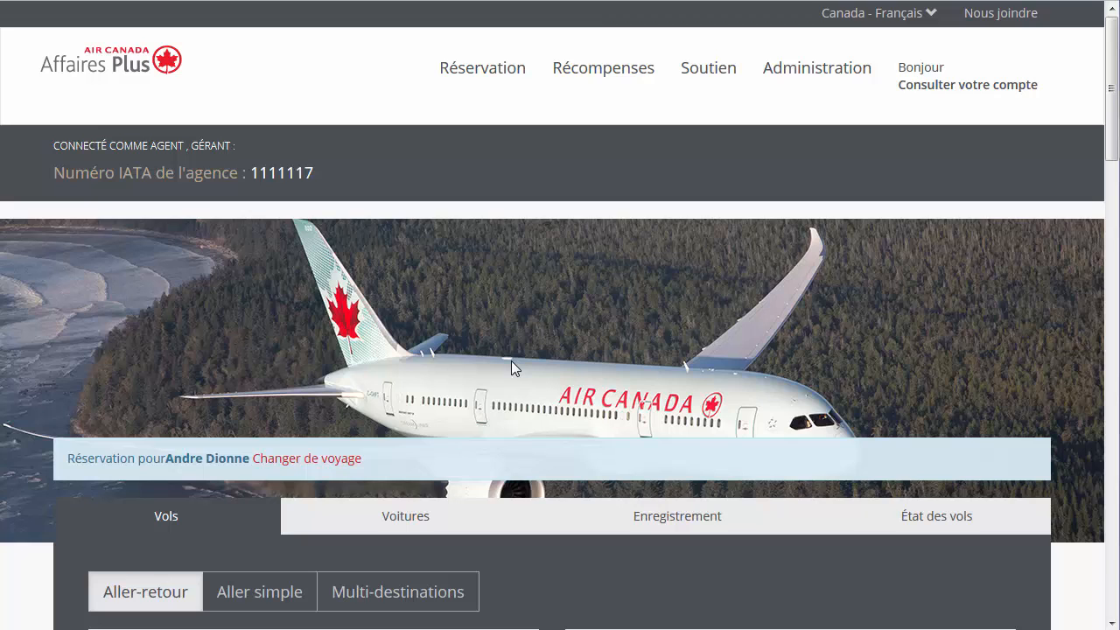
click(492, 84)
Step: In Gérer les réservations, enter the reservation number and traveller's last name to import an external booking
click(448, 141)
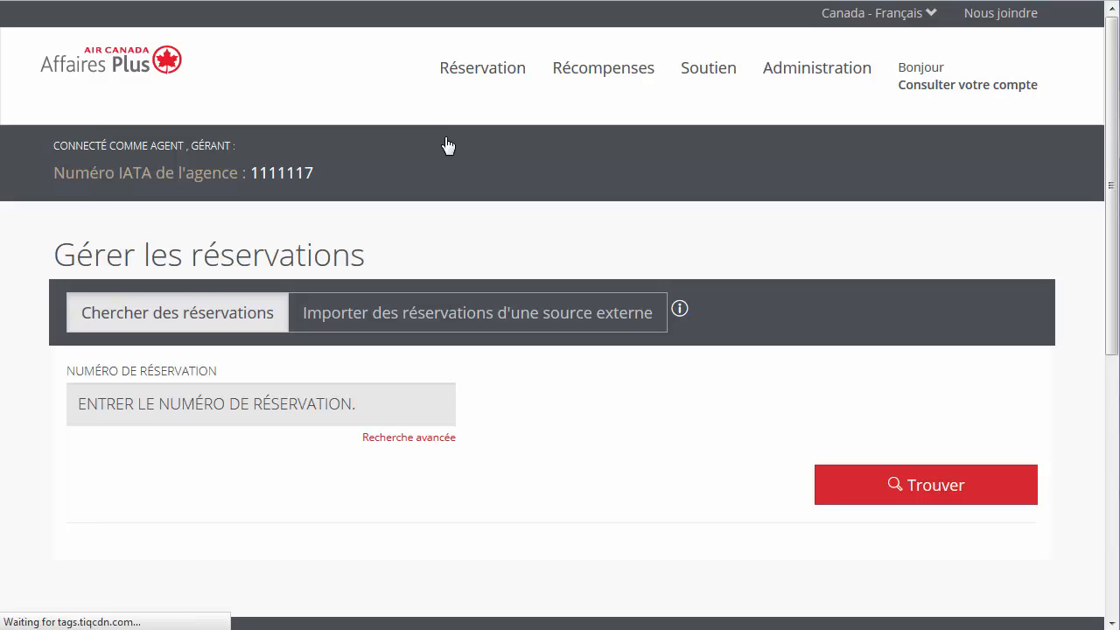
click(420, 329)
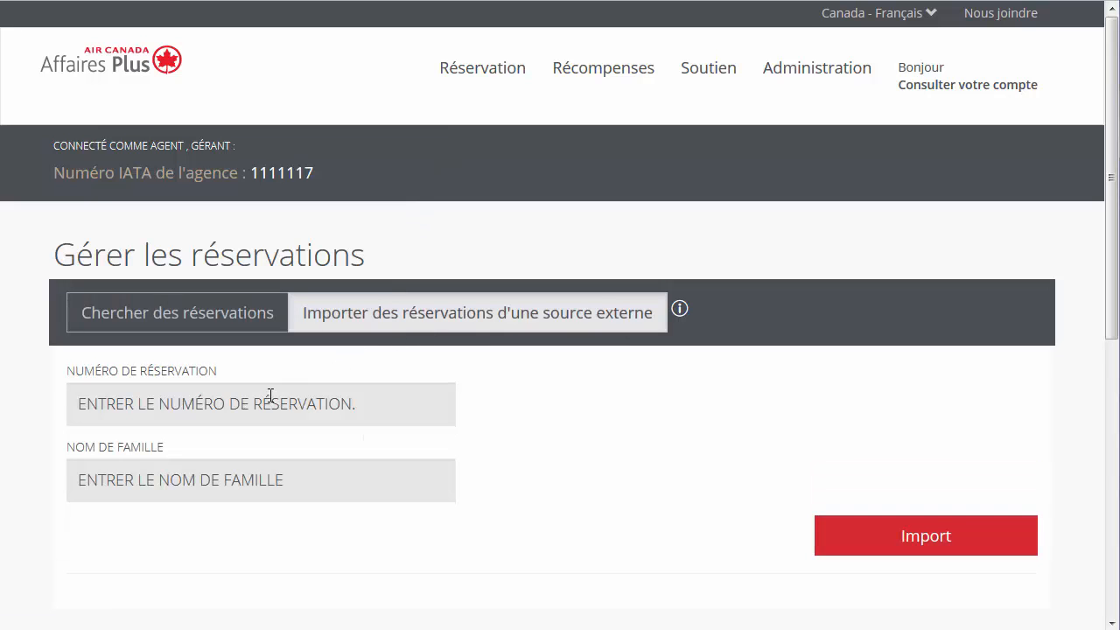
click(256, 404)
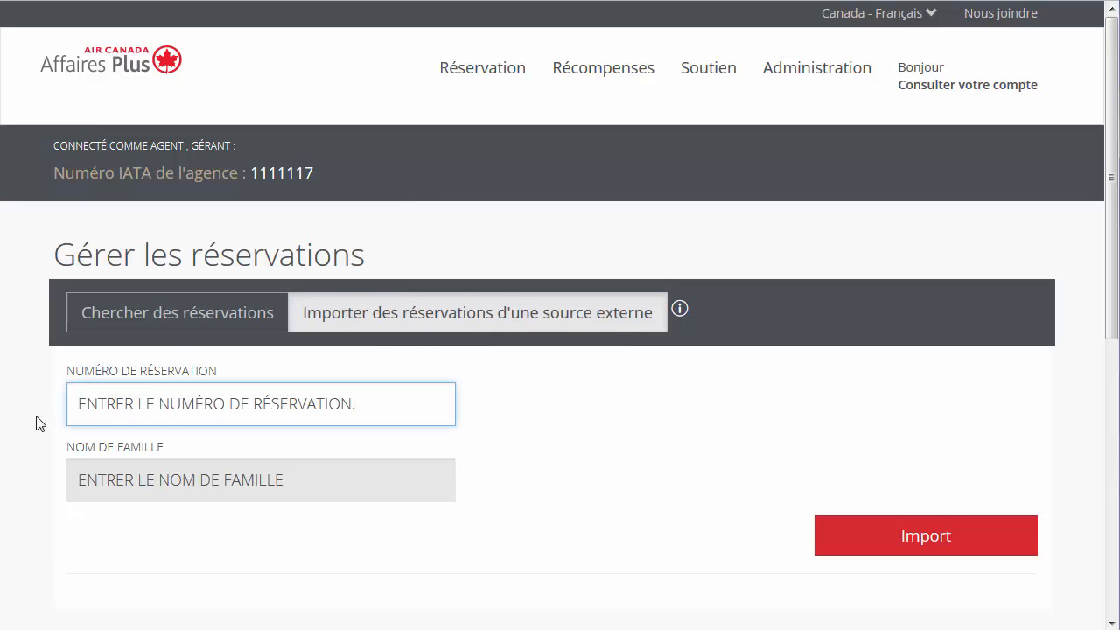
key(Tab)
text(Dionne)
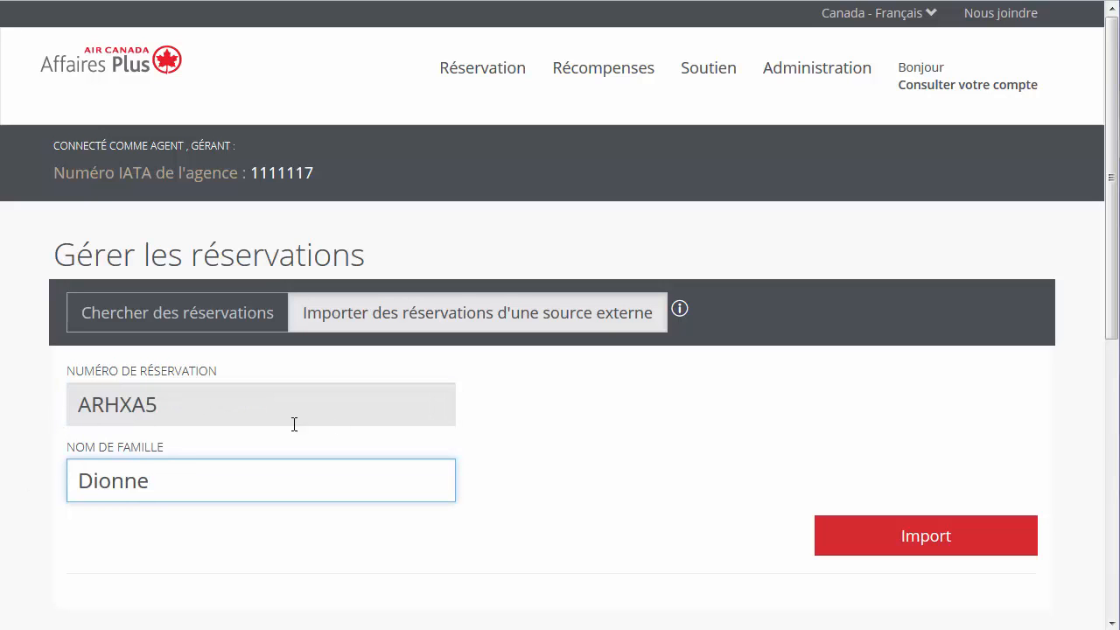